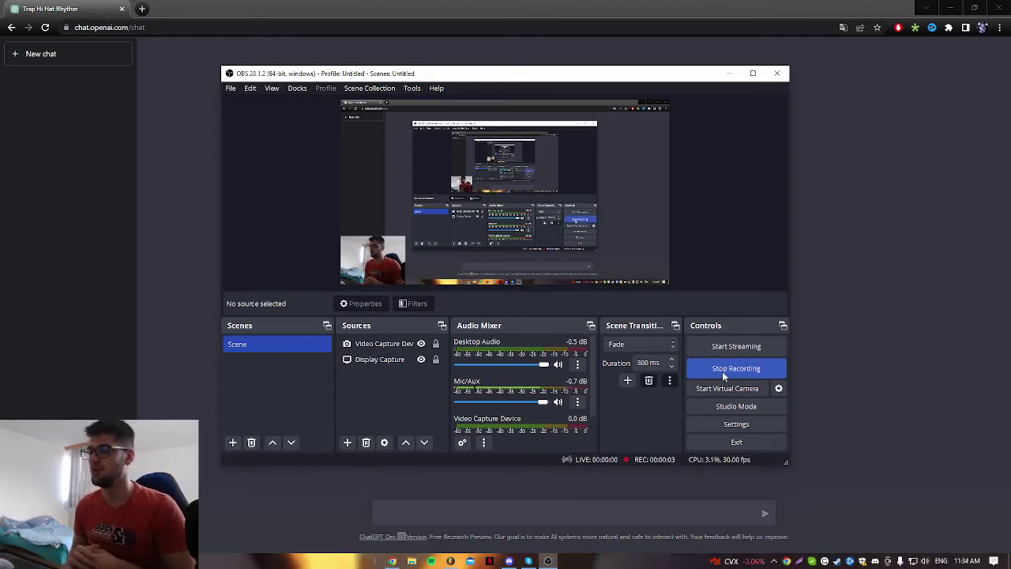
Toggle between OBS and Chrome until the empty ChatGPT start page is in front.
left_click(881, 350)
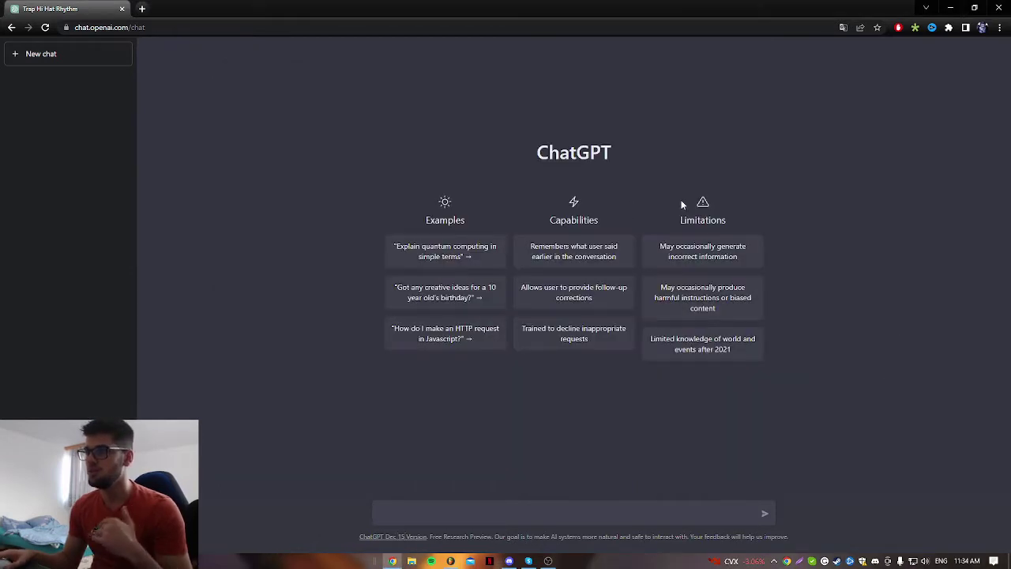
left_click(548, 561)
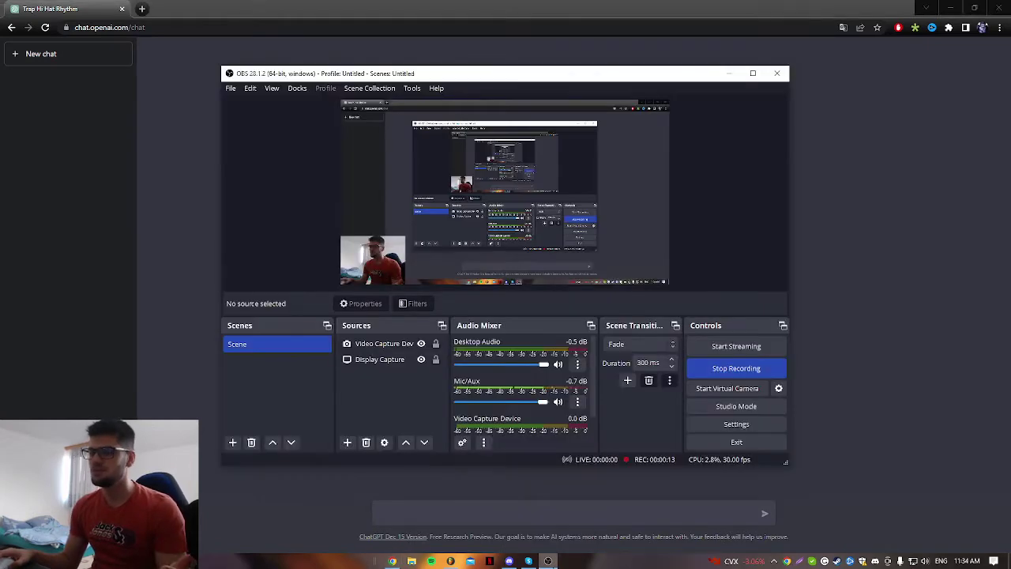
left_click(906, 348)
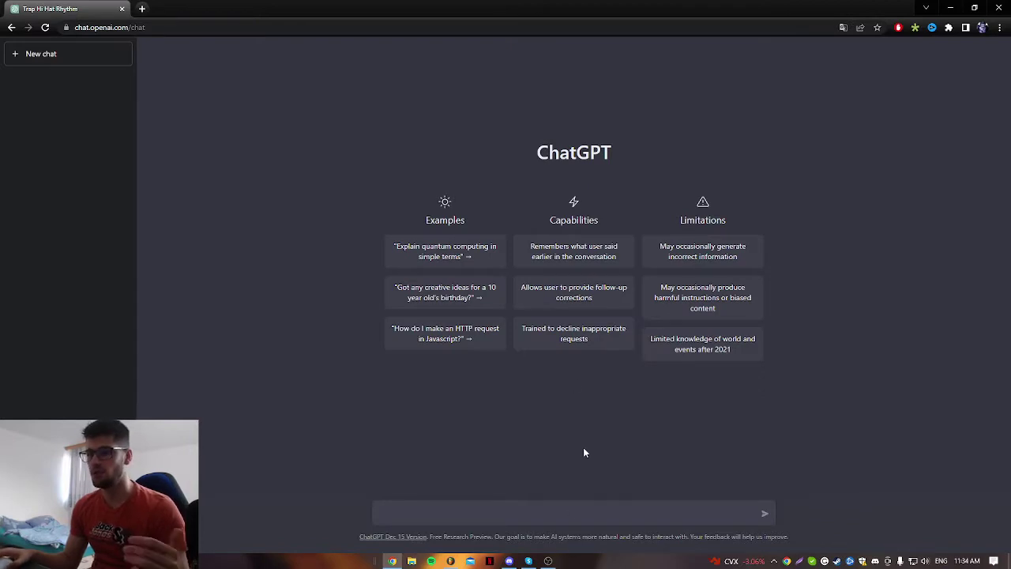
mouse_move(548, 561)
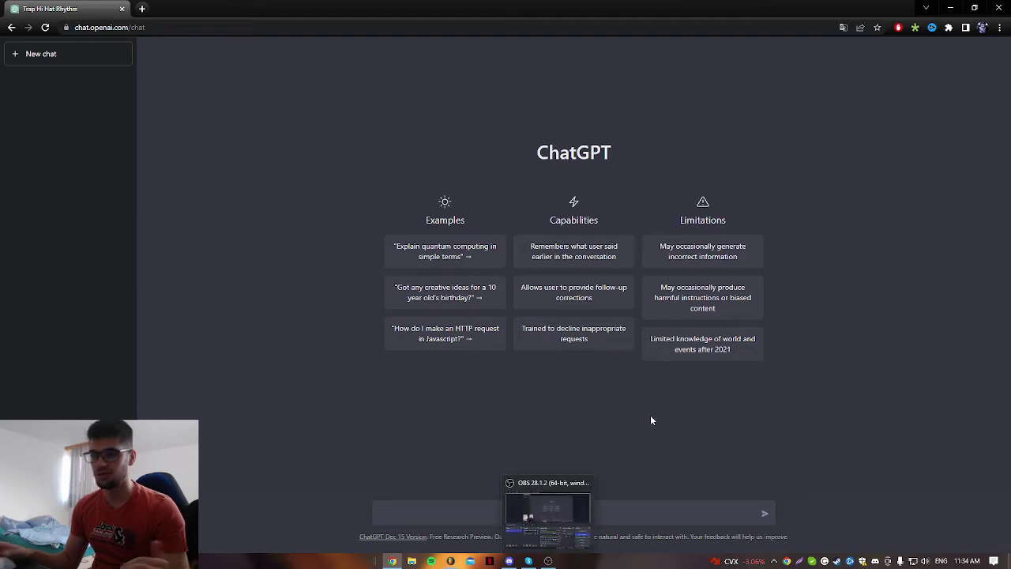
key("alt+Tab")
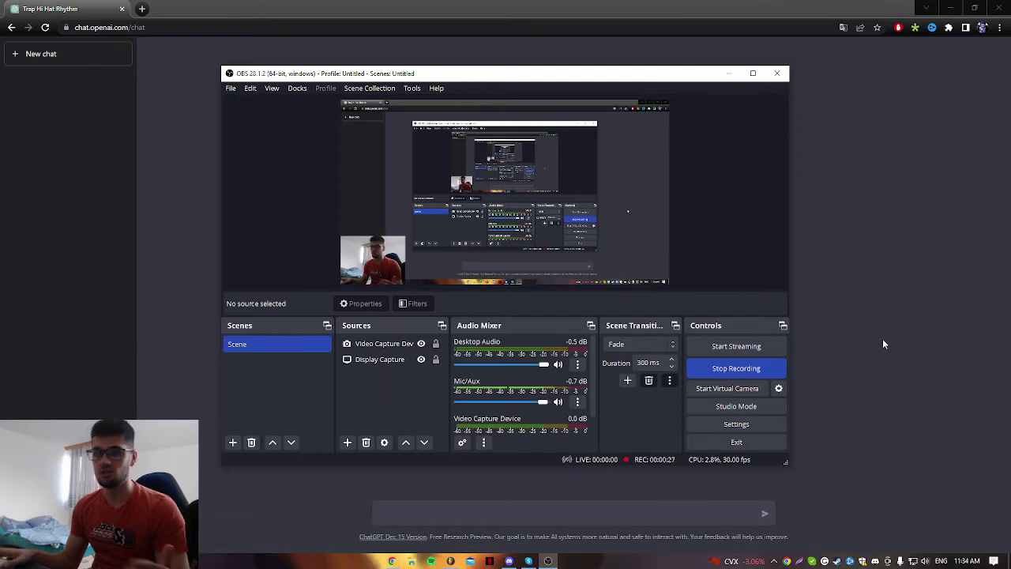
left_click(904, 304)
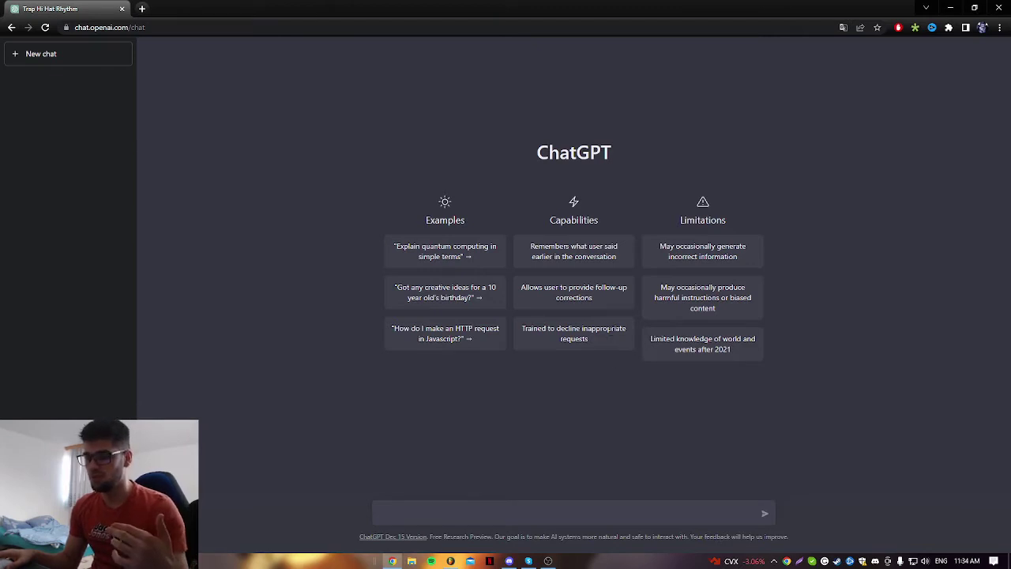
left_click(556, 560)
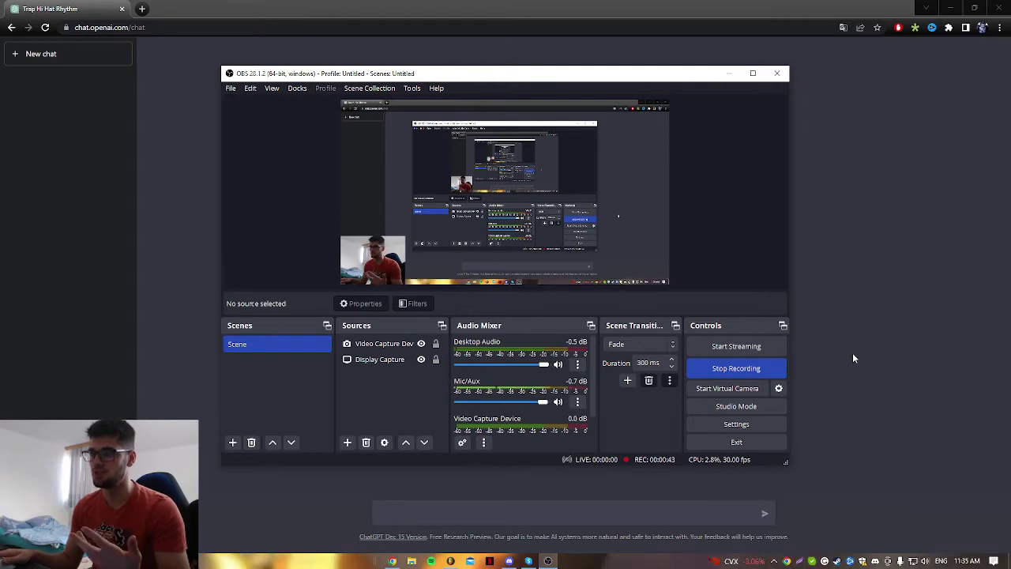
left_click(813, 353)
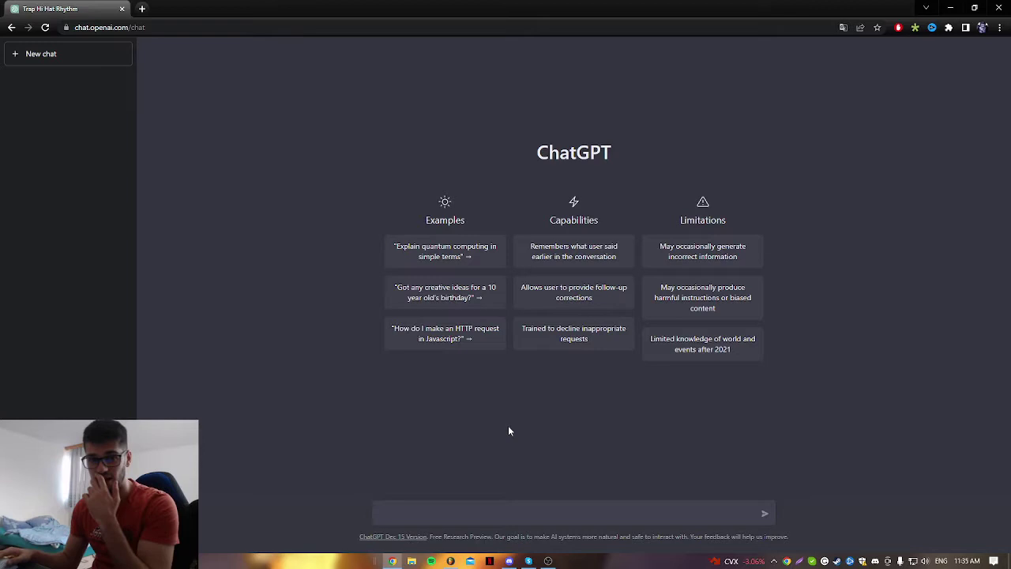
mouse_move(528, 561)
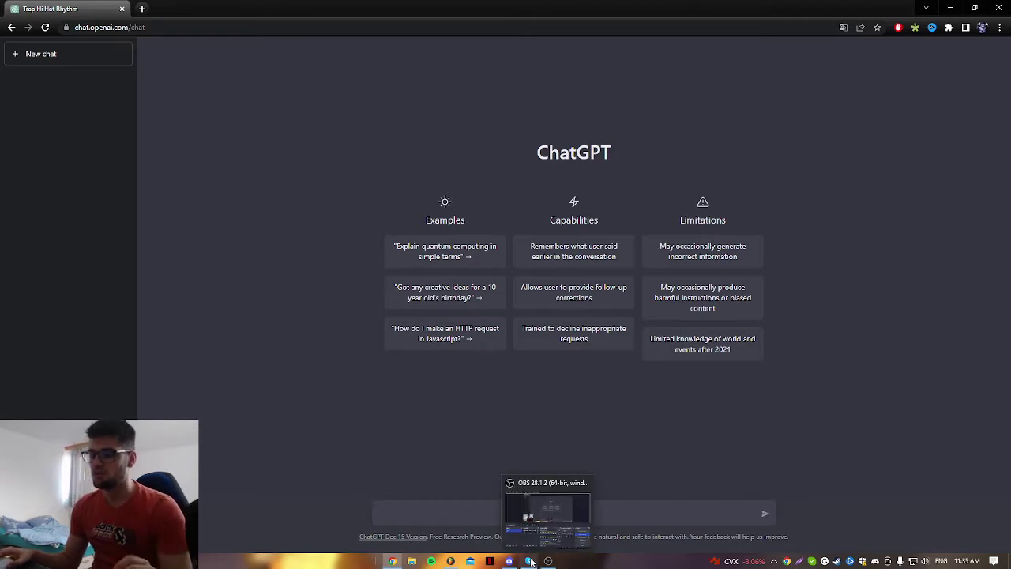
In FL Studio's browser, expand the ScaleHelper Major & Minor Scales folder.
left_click(490, 560)
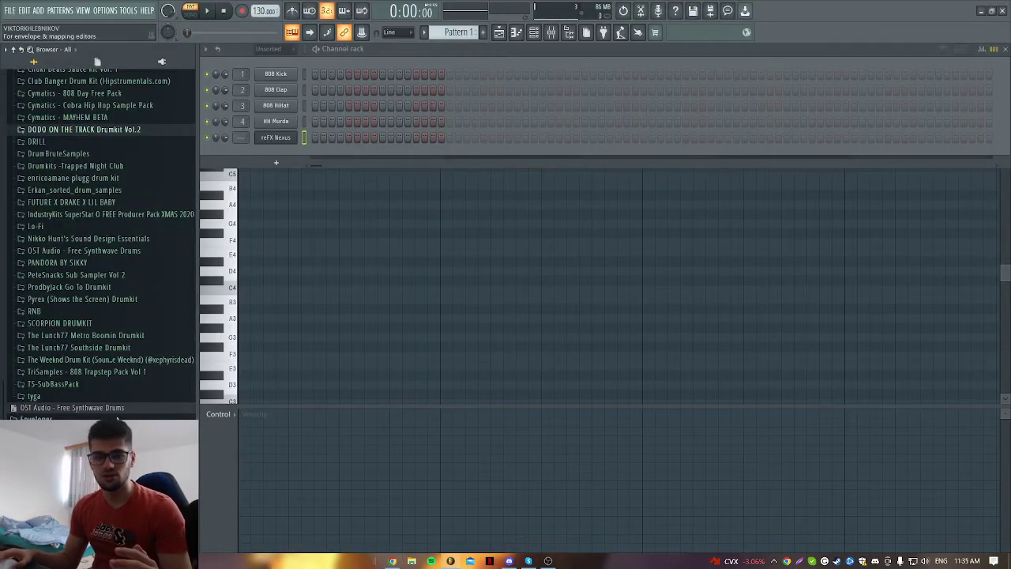
scroll(99, 237, "down", 2)
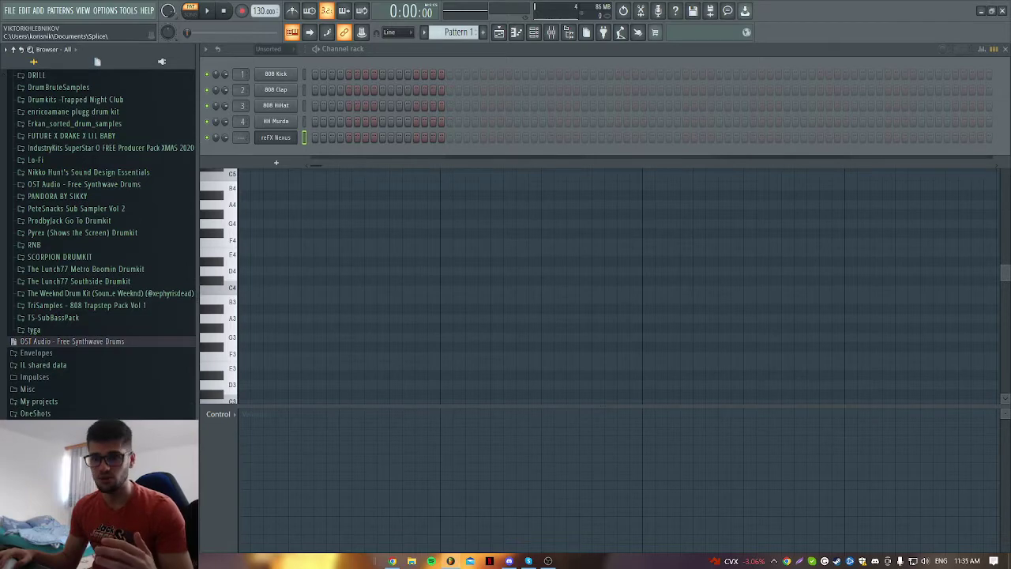
left_click(40, 473)
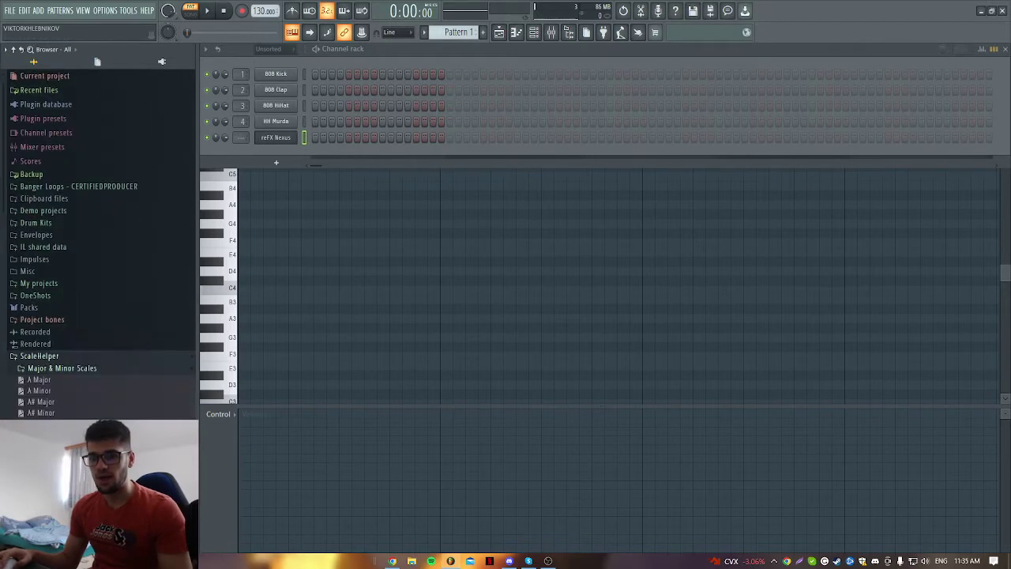
scroll(99, 237, "down", 3)
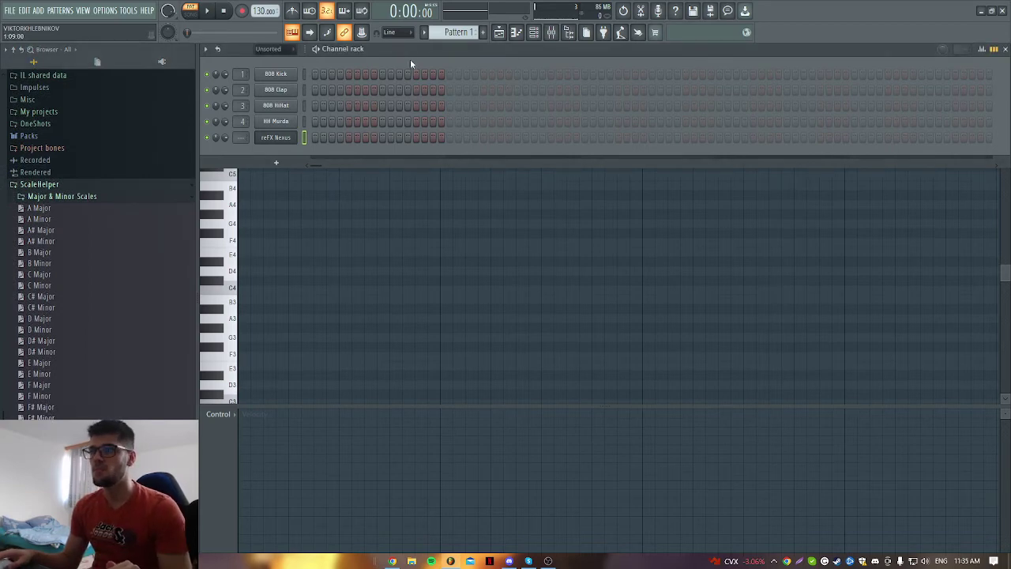
Add a new Sampler channel to the channel rack.
left_click_drag(413, 53, 425, 94)
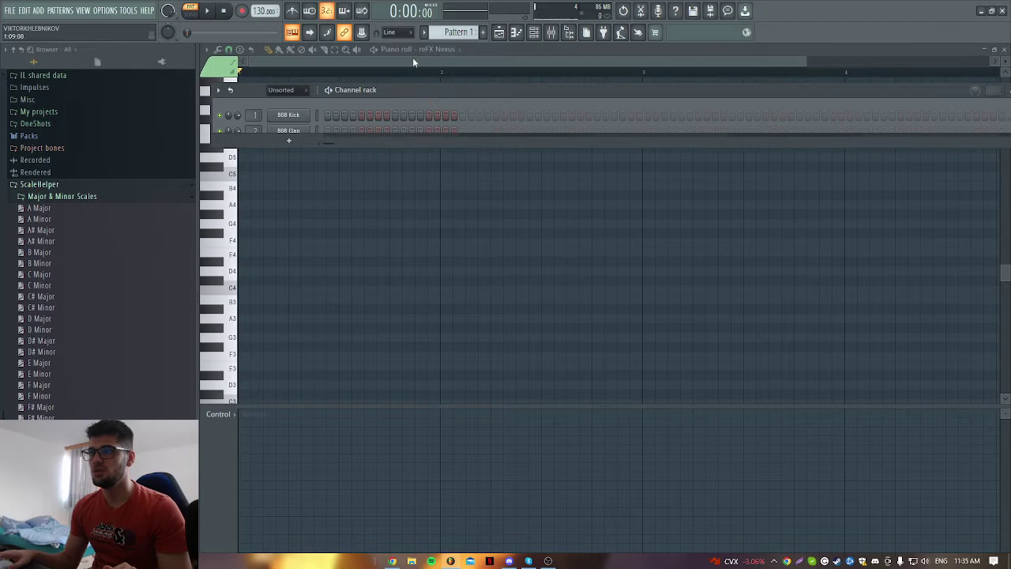
left_click(288, 204)
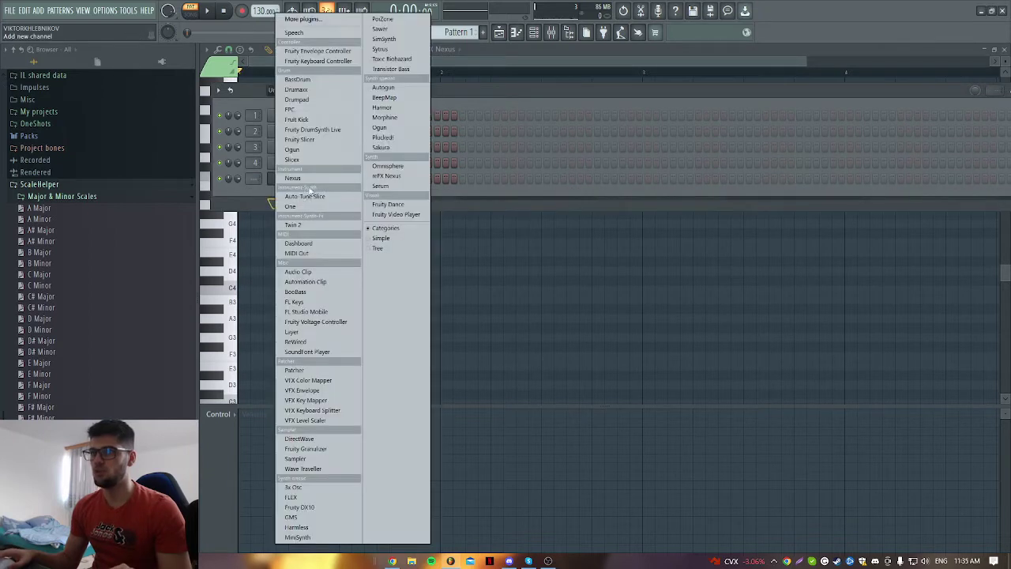
left_click(332, 458)
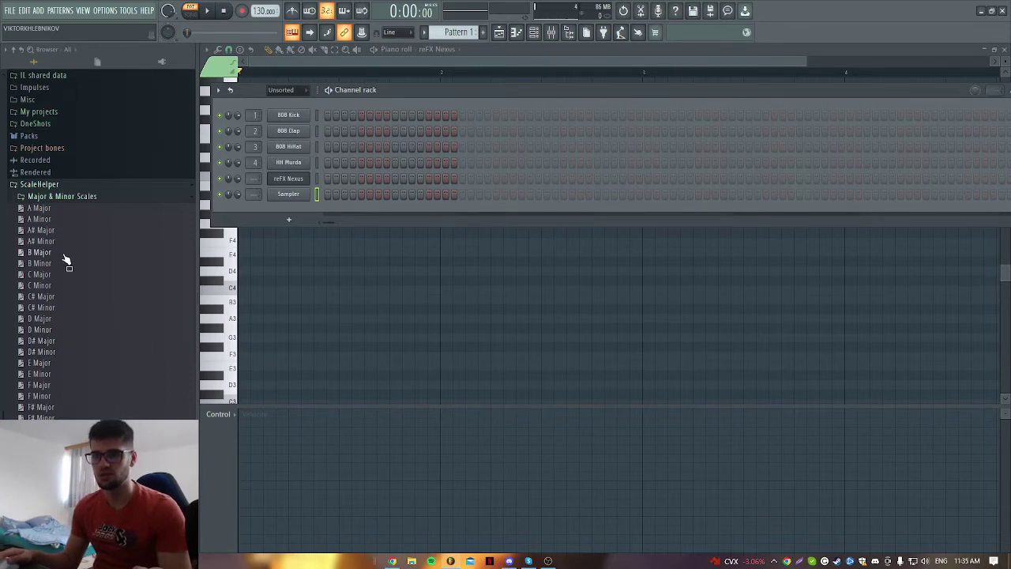
Drop A Minor.mid onto the Sampler channel and view its notes in the piano roll.
left_click_drag(46, 219, 299, 199)
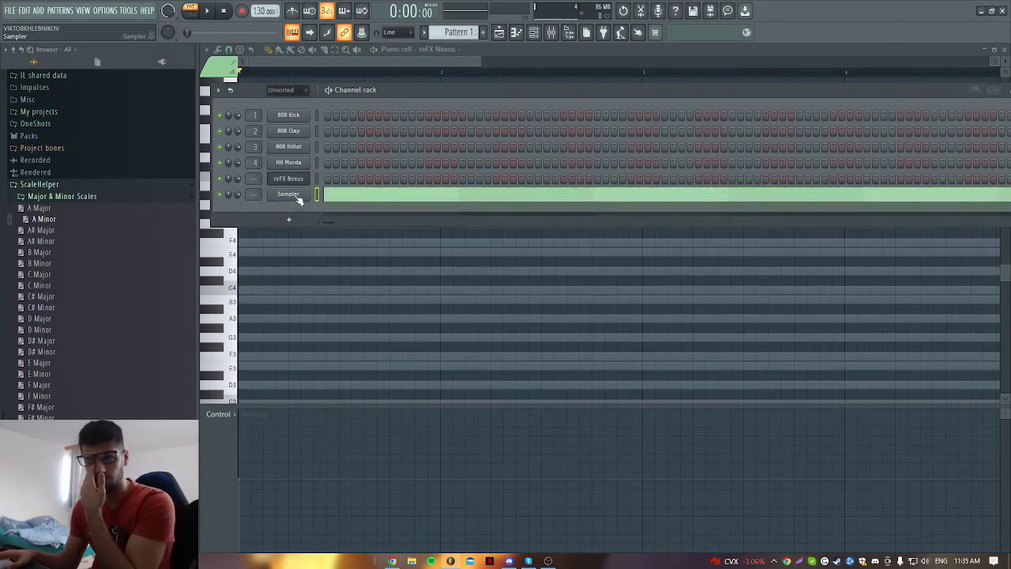
right_click(300, 197)
left_click(326, 197)
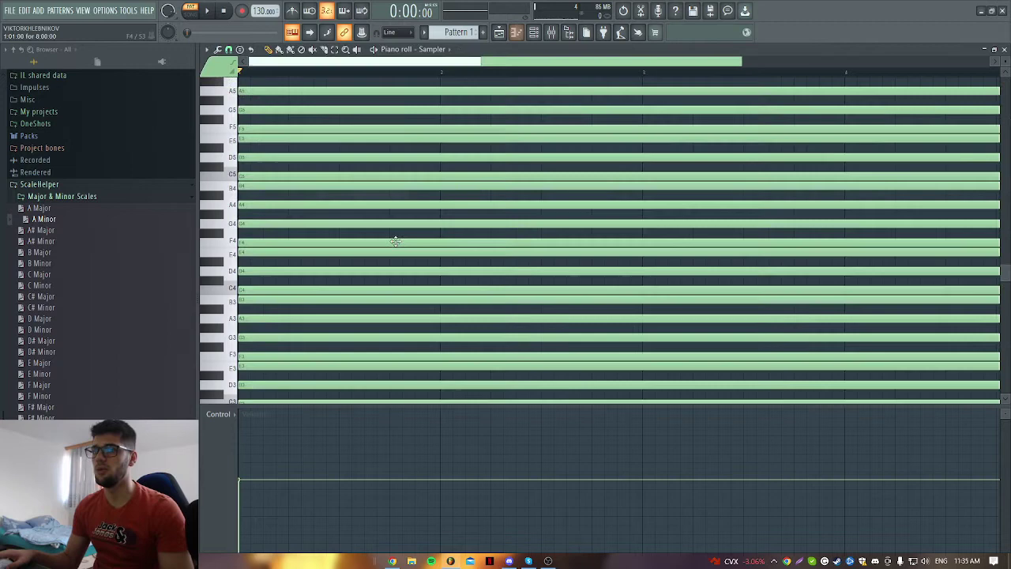
scroll(390, 261, "down", 5)
scroll(402, 248, "up", 8)
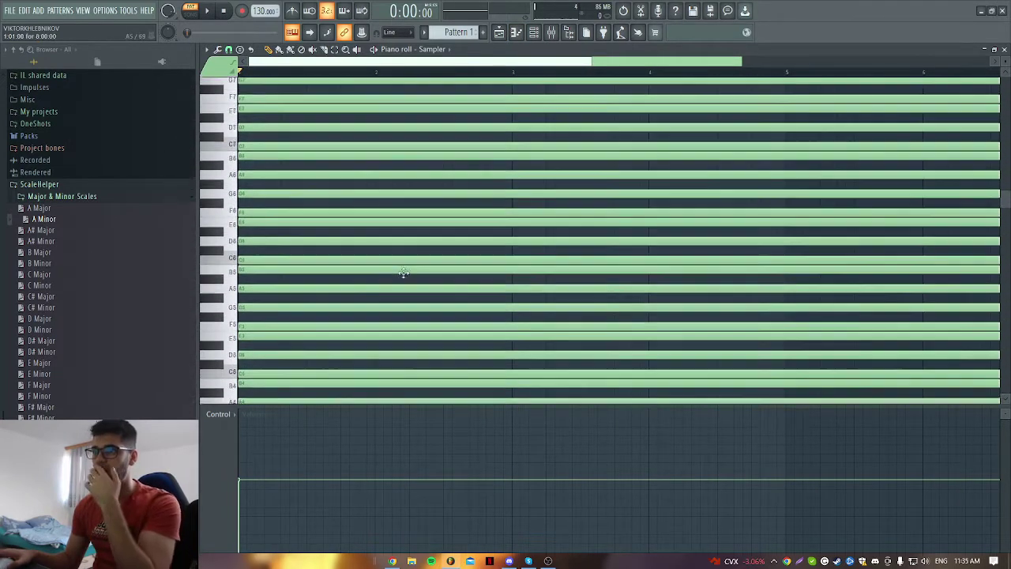
scroll(404, 270, "up", 6)
scroll(404, 270, "down", 3)
Open the piano roll for the reFX Nexus channel instead.
left_click(433, 49)
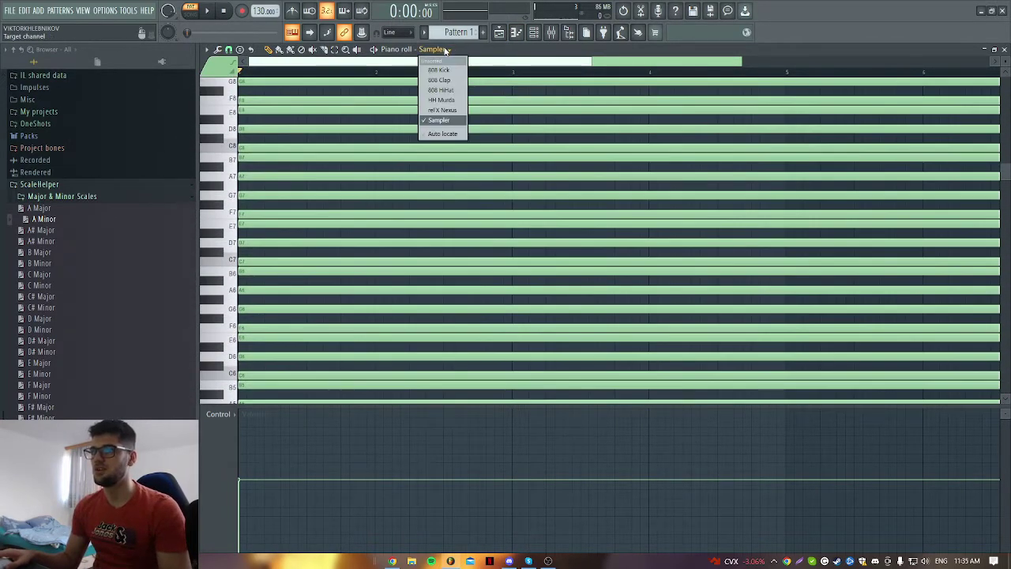
left_click(443, 110)
left_click(533, 32)
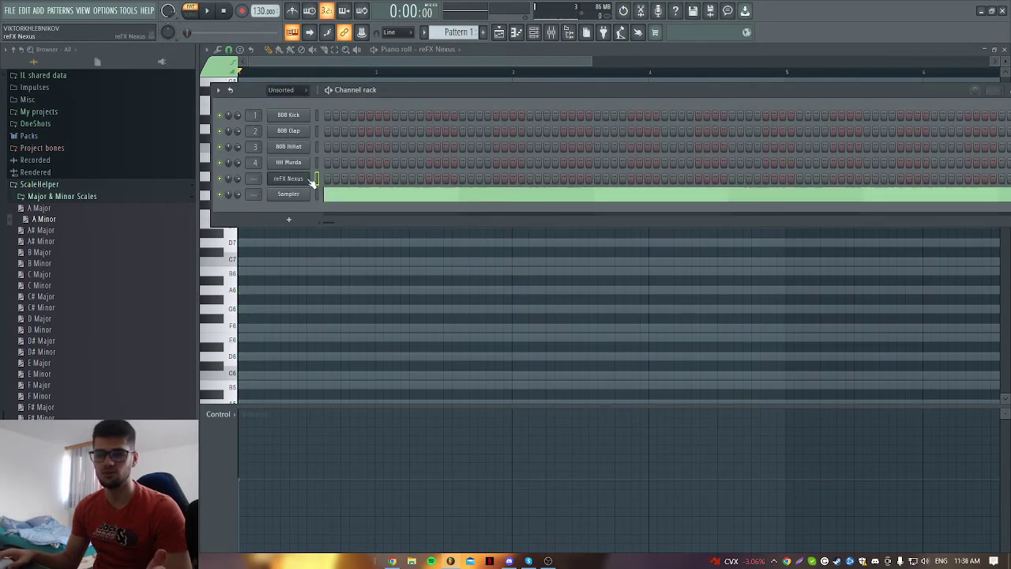
right_click(311, 182)
left_click(308, 180)
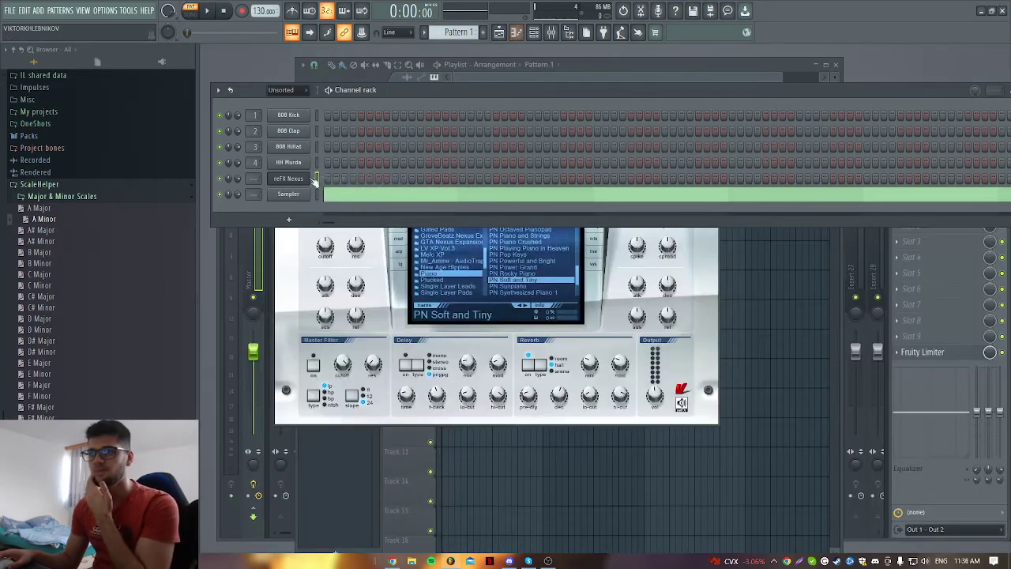
right_click(313, 181)
left_click(328, 179)
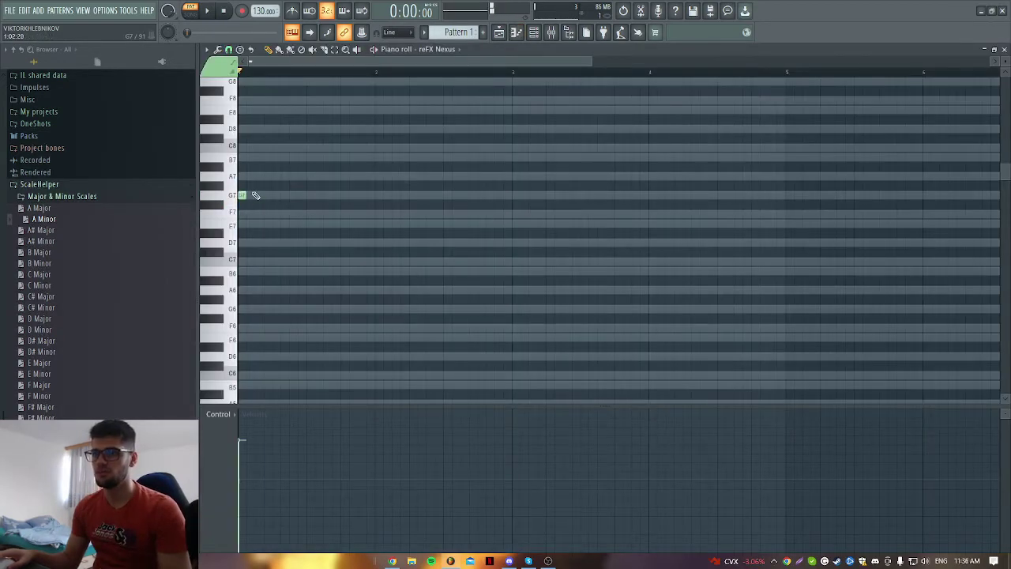
scroll(242, 264, "down", 2)
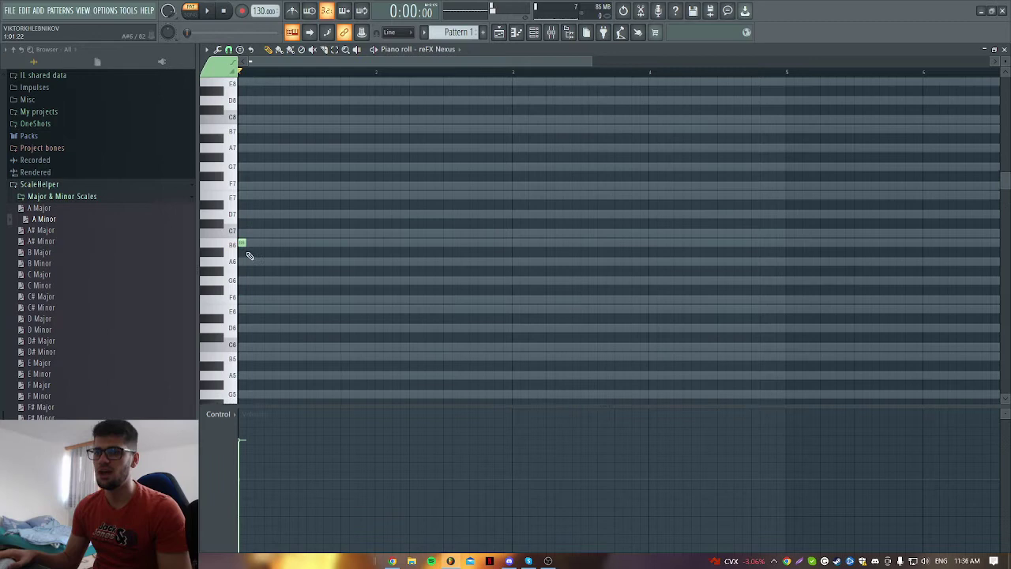
scroll(244, 248, "down", 2)
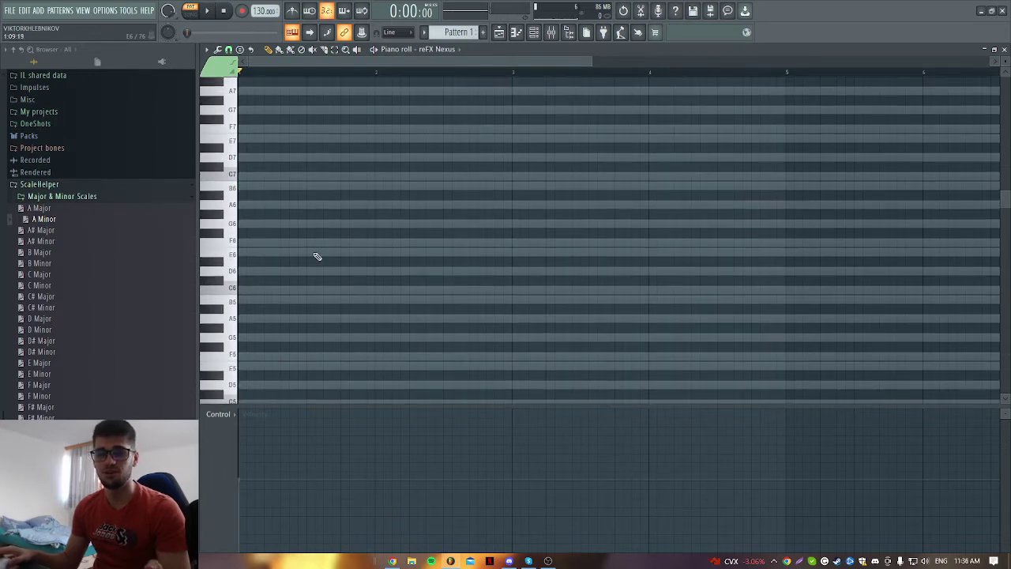
Audition test notes (C6, F6, G6 and higher) in reFX Nexus, then delete them.
left_click(242, 289)
left_click(259, 252)
left_click(277, 223)
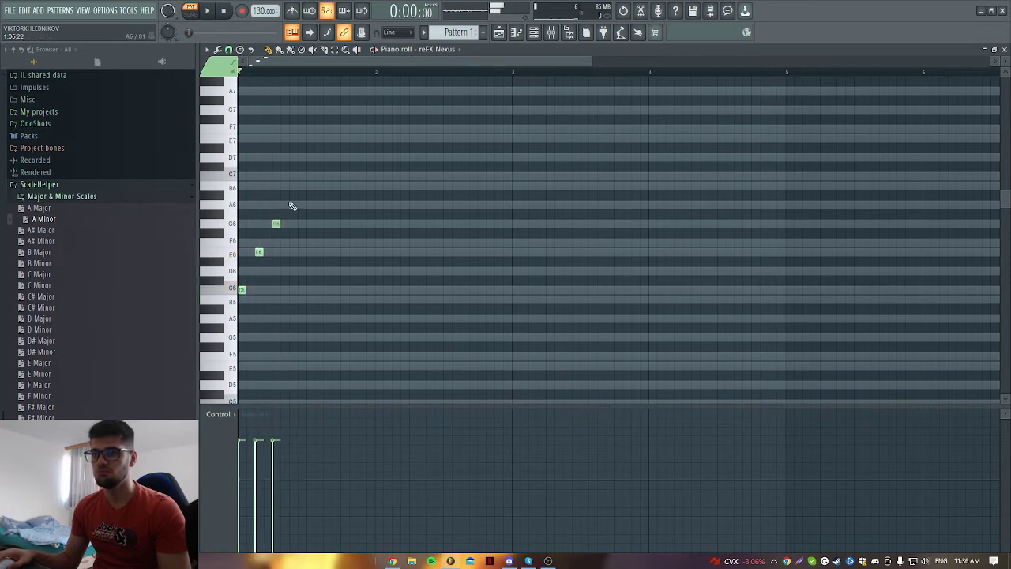
key("space")
left_click(291, 204)
left_click(308, 186)
left_click(327, 174)
key("space")
right_click(260, 253)
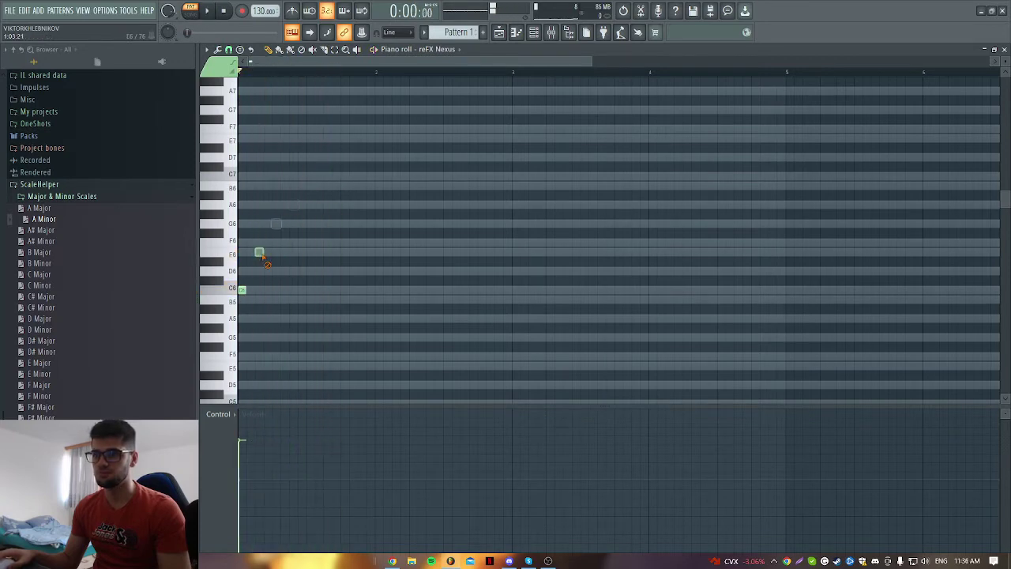
right_click(242, 289)
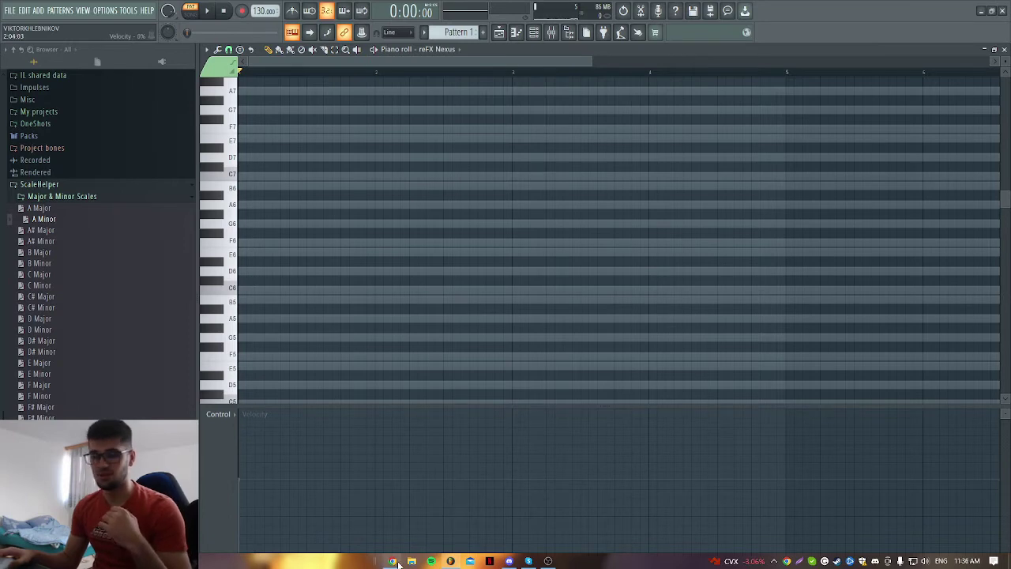
Send ChatGPT a question asking for a sad chord progression in the A minor scale.
mouse_move(393, 561)
left_click(398, 514)
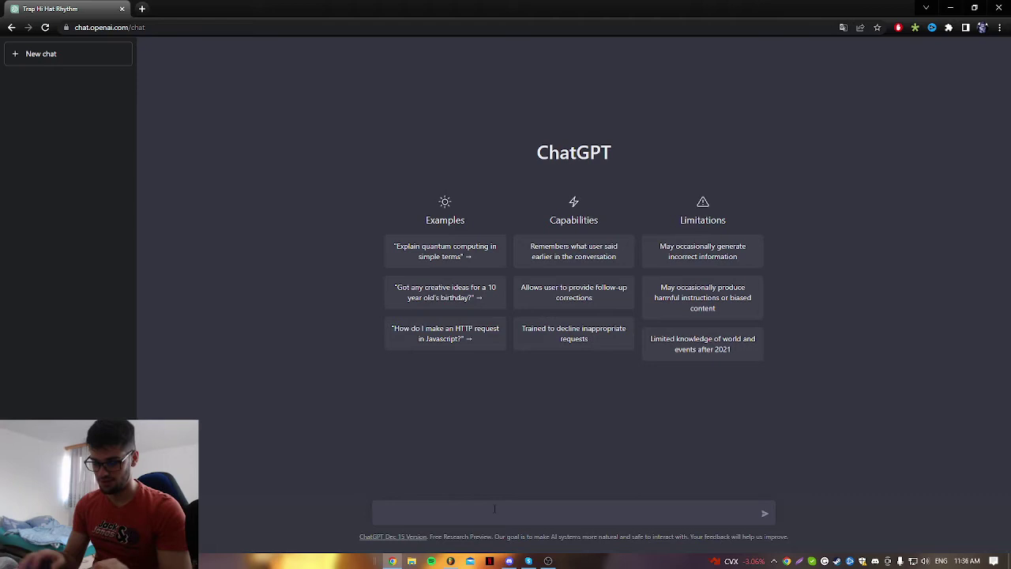
type("Can you write me sad chord progression in A")
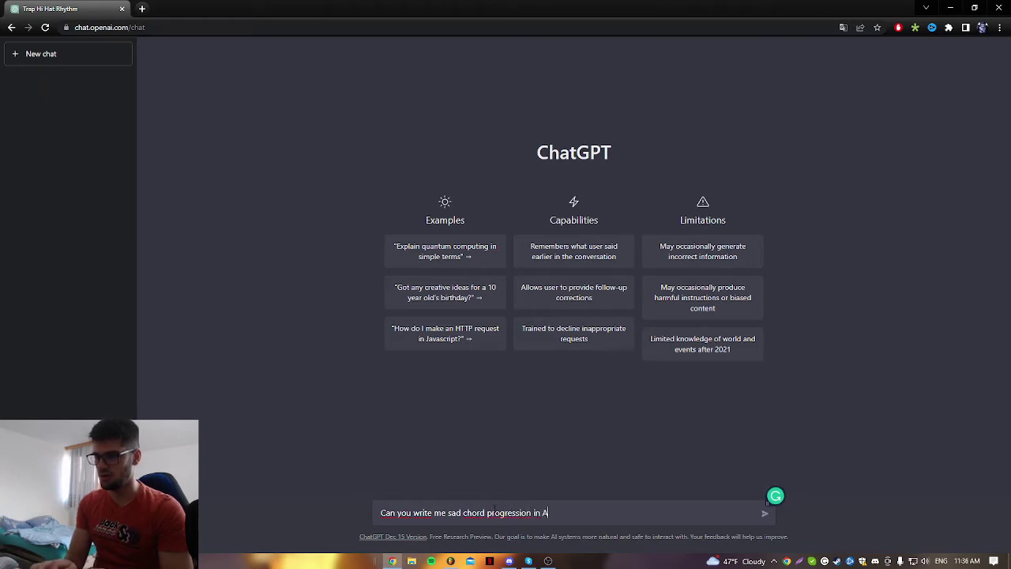
type(" Minor scale?")
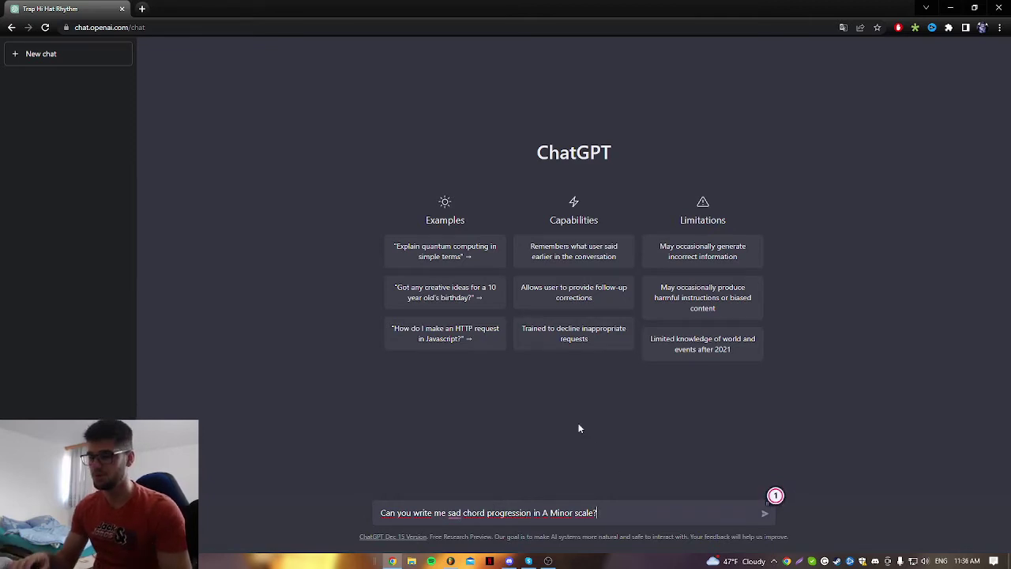
key("Return")
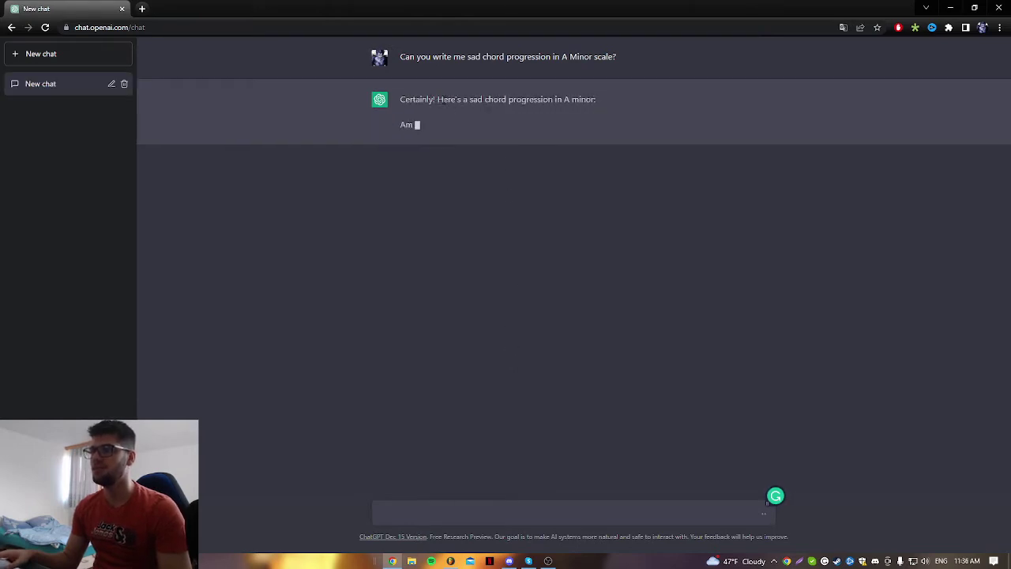
Read ChatGPT's reply, highlighting the Am–F–C–G progression and its explanation lines.
left_click_drag(439, 99, 598, 100)
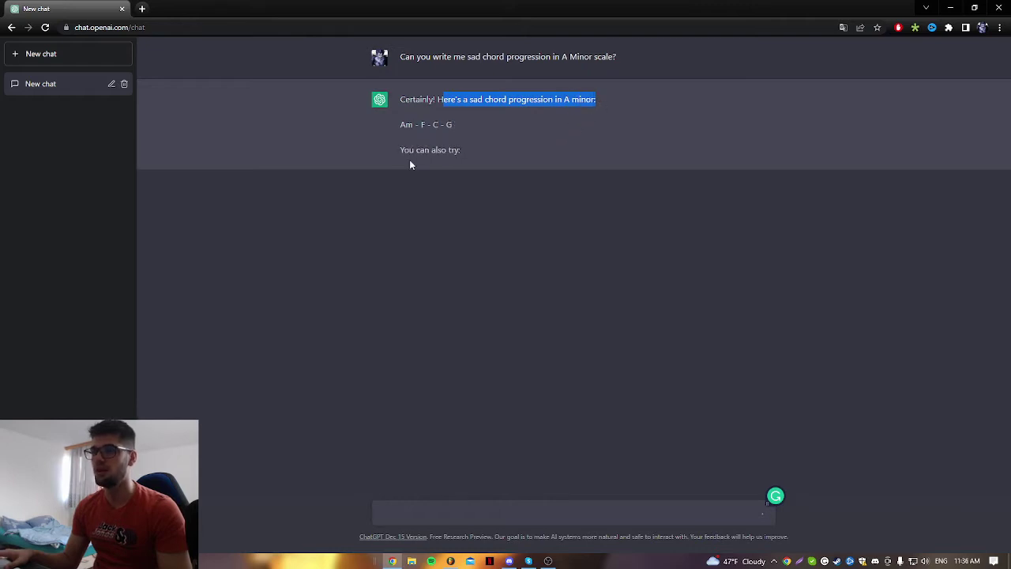
left_click_drag(399, 150, 463, 150)
left_click_drag(401, 130, 474, 125)
left_click(471, 151)
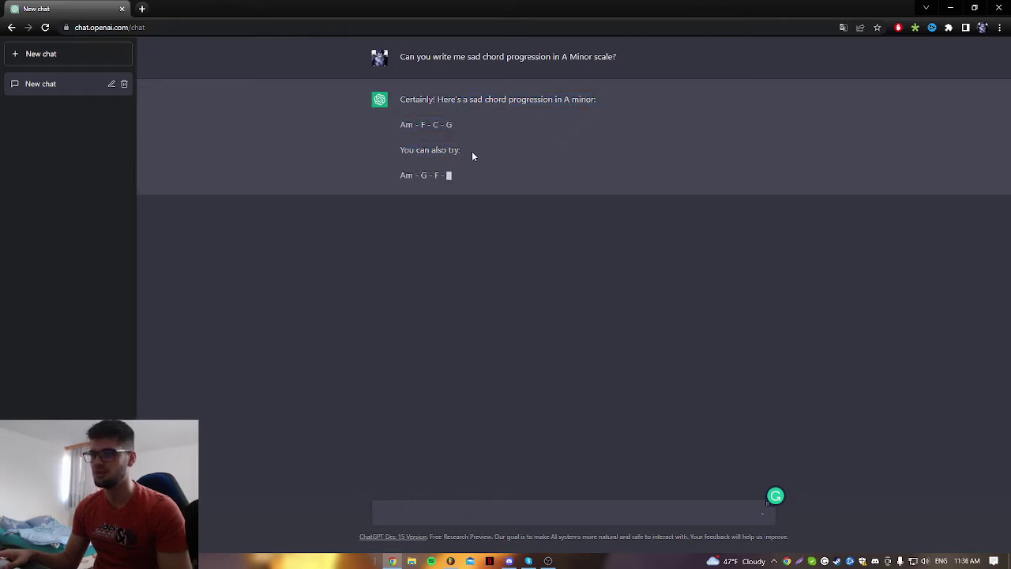
left_click_drag(410, 188, 400, 97)
left_click(487, 182)
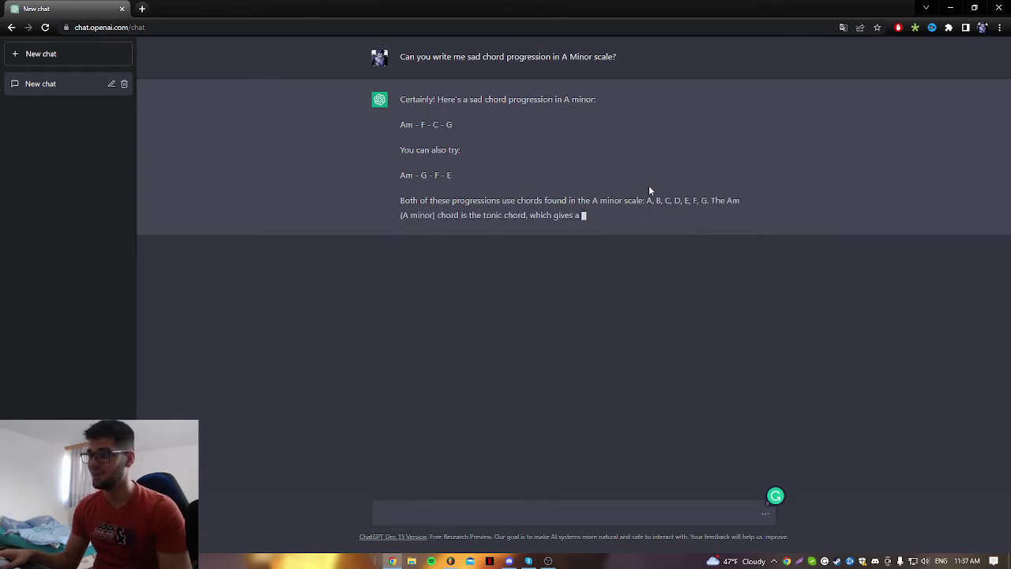
mouse_move(648, 188)
left_mouse_down()
mouse_move(709, 202)
mouse_move(399, 200)
left_mouse_up()
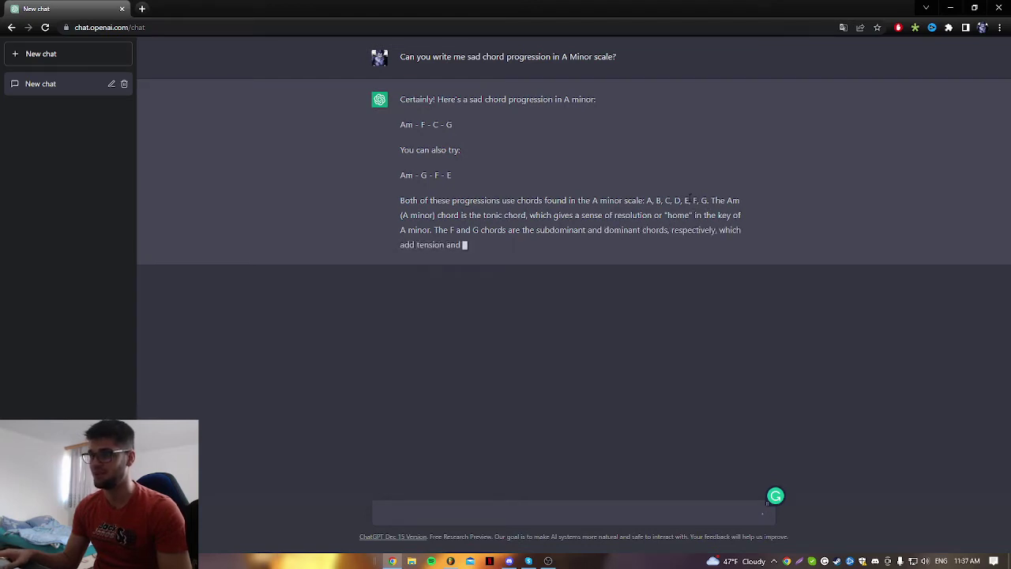
left_click_drag(713, 201, 743, 208)
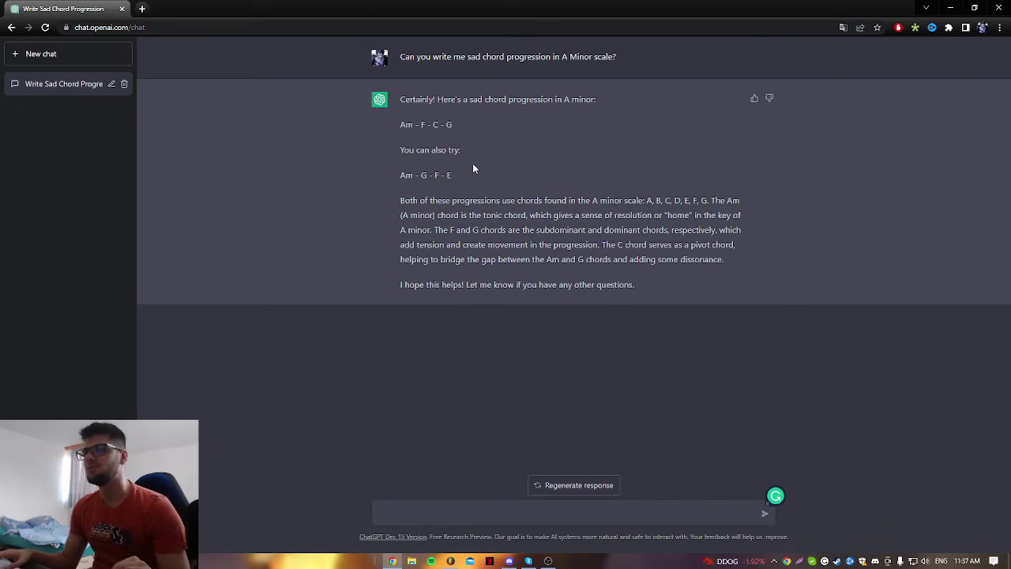
left_click_drag(383, 113, 476, 120)
left_click(473, 122)
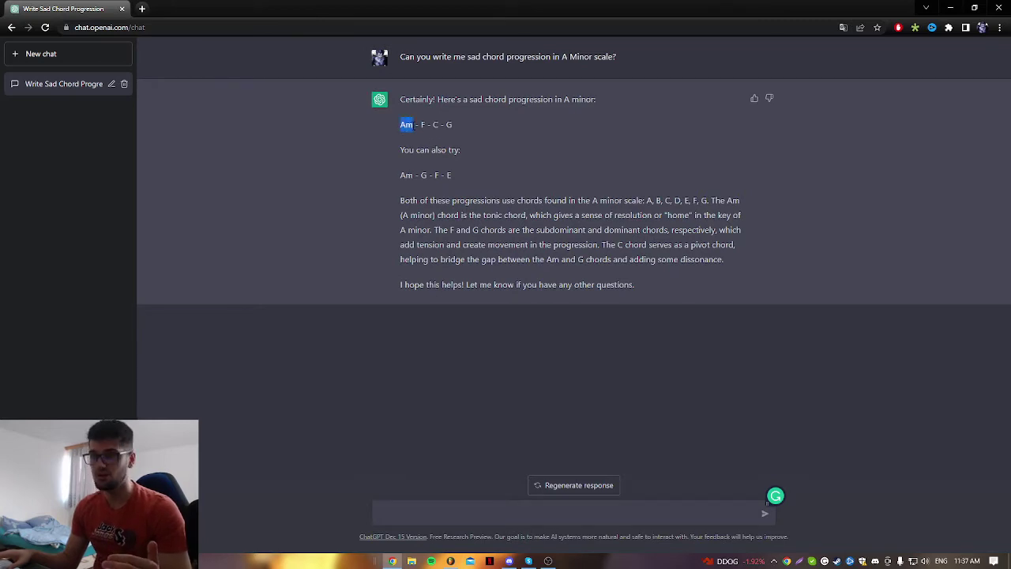
Search Google Images for 'Am piano chord' and enlarge the first A minor keyboard diagram.
left_click(144, 9)
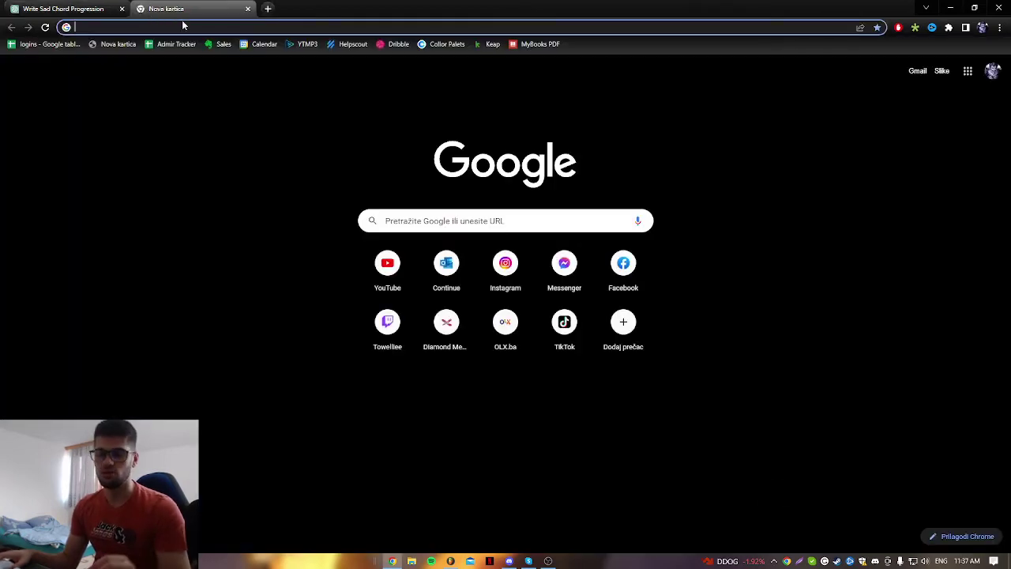
type("am")
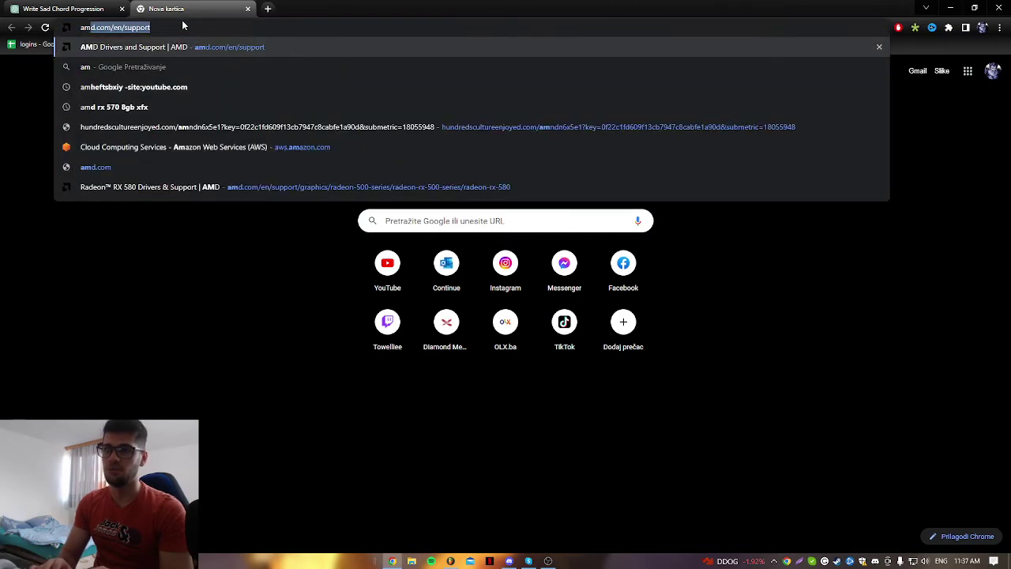
key("BackSpace")
key("BackSpace")
key("BackSpace")
type("Am ")
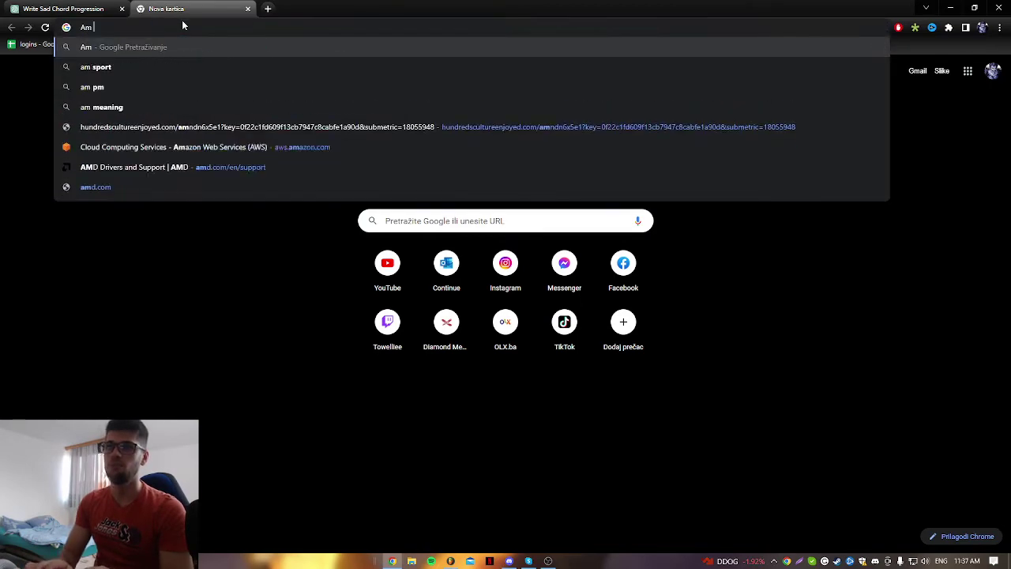
type("piano chord")
key("Return")
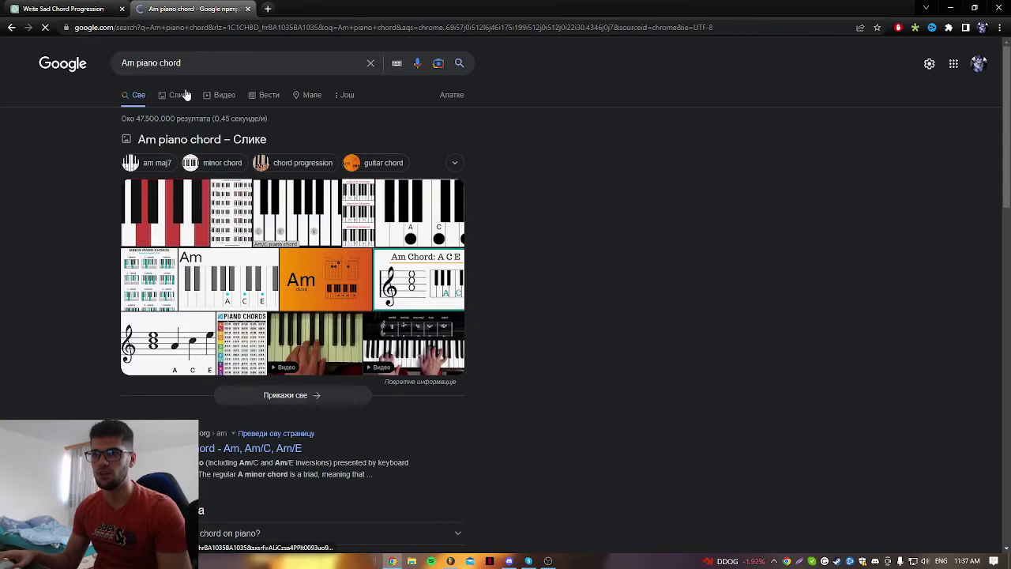
left_click(181, 94)
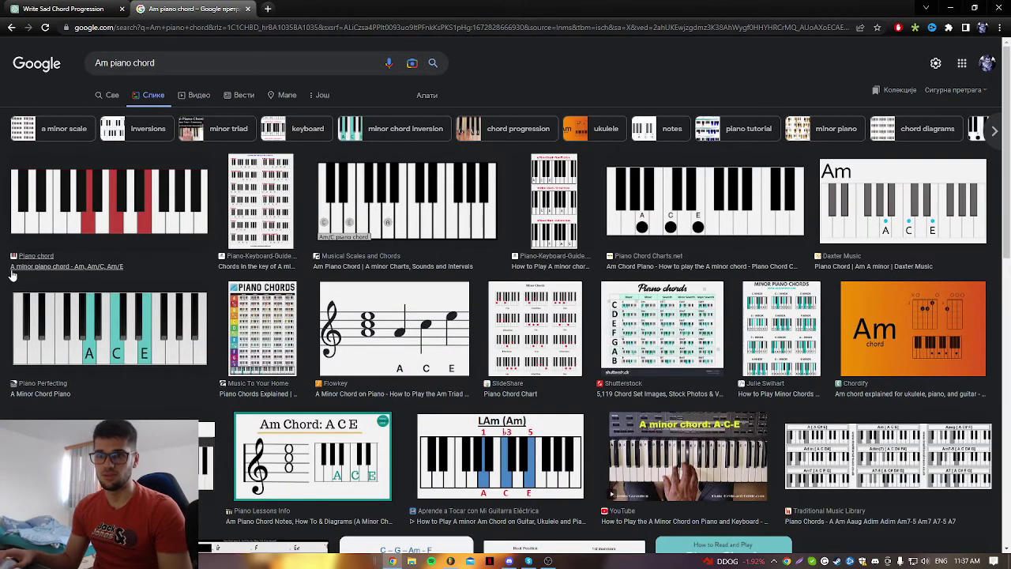
left_click(83, 271)
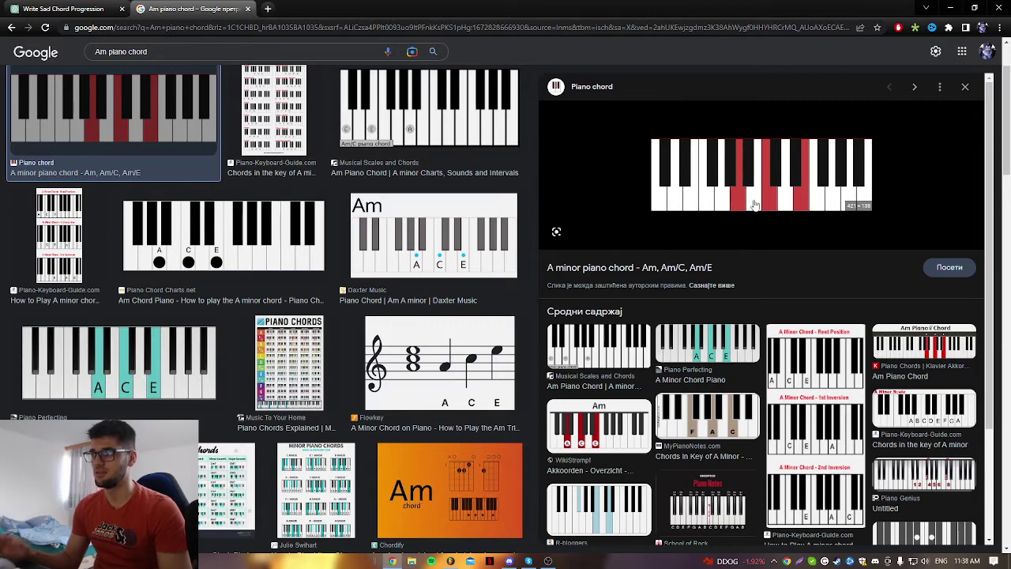
Draw a one-bar A, C, E chord at the start of the piano roll, checking the diagram.
key("alt+Tab")
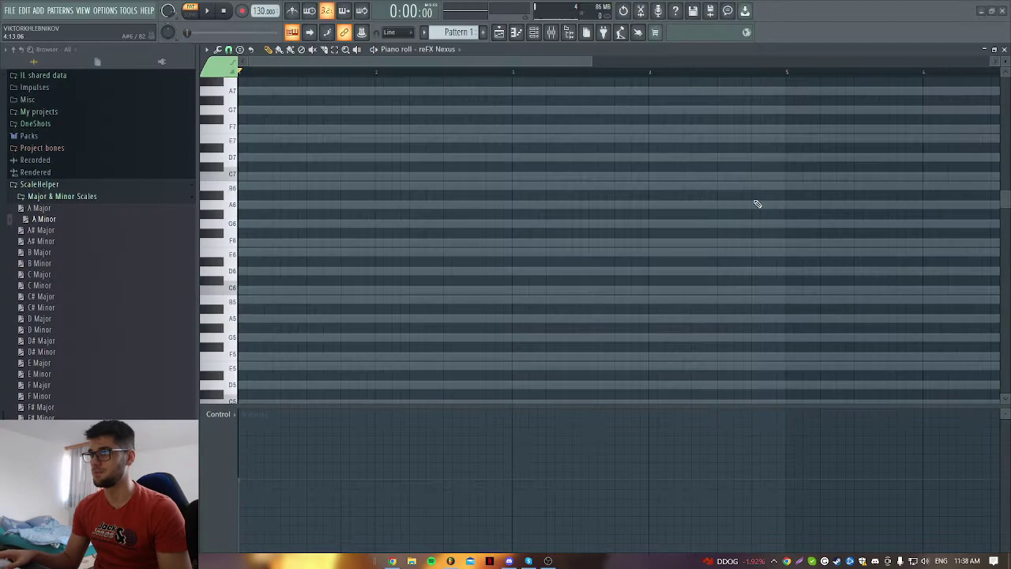
scroll(269, 290, "down", 1)
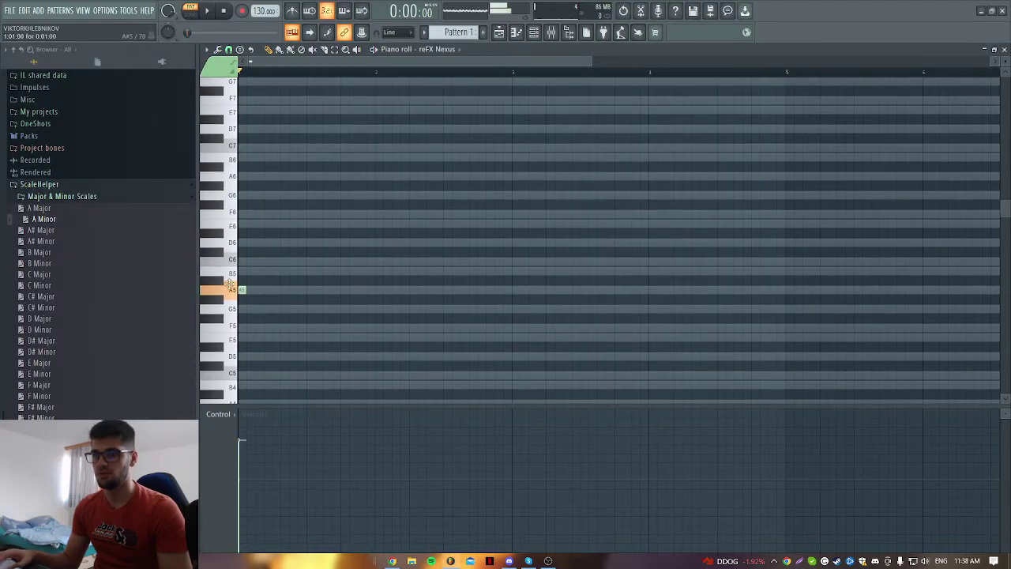
left_click_drag(243, 291, 371, 296)
key("alt+Tab")
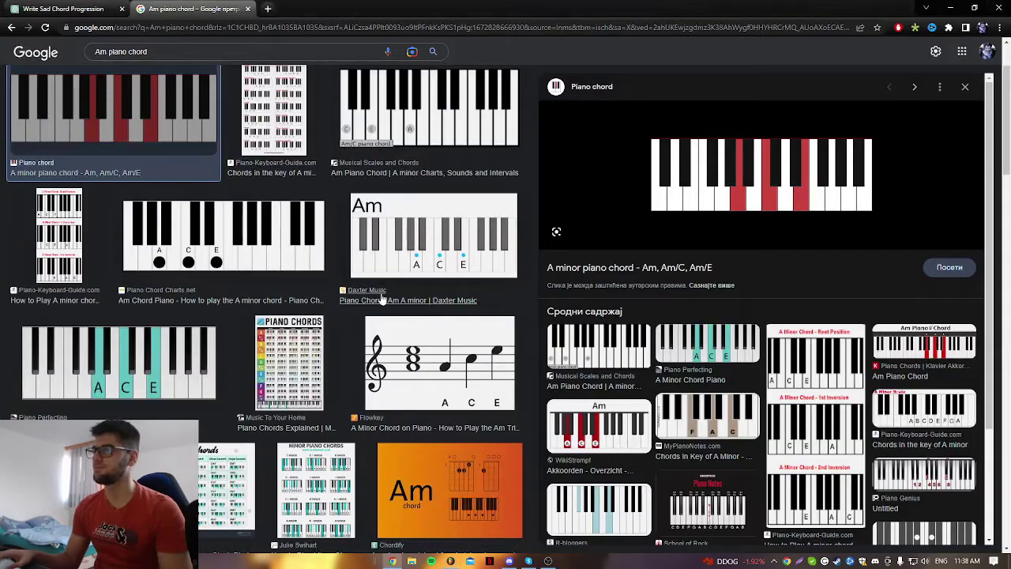
key("alt+Tab")
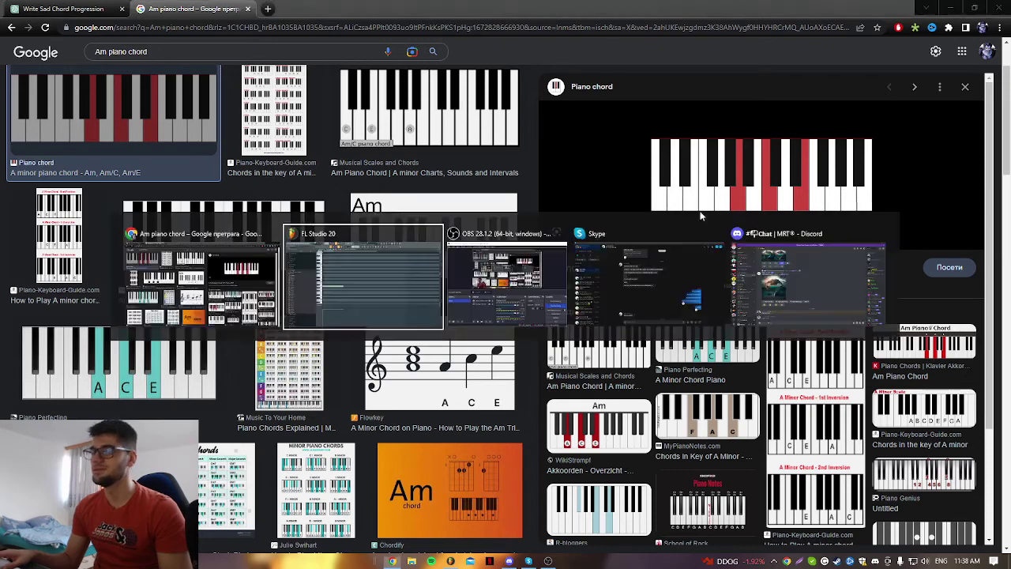
left_click(272, 262)
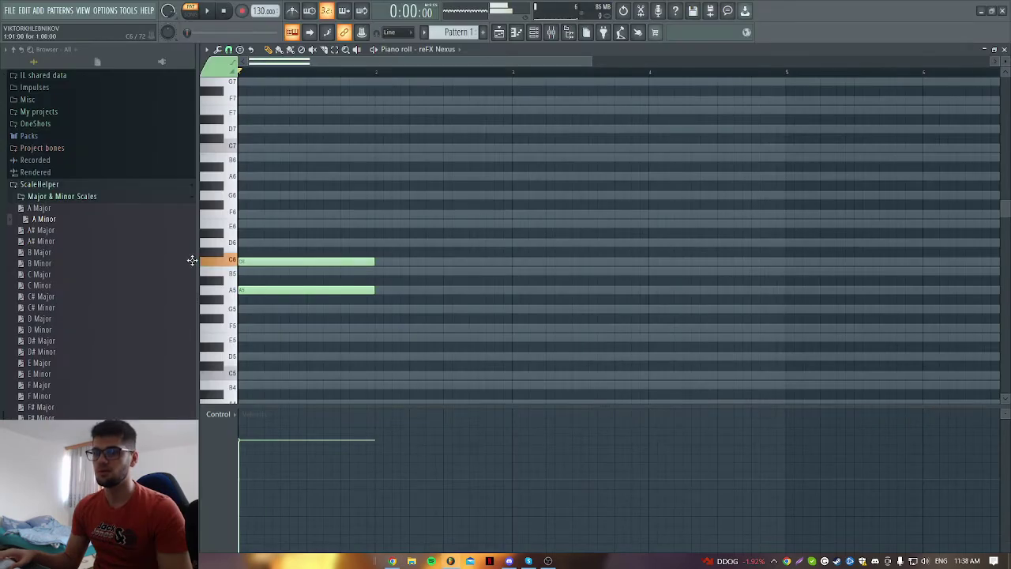
left_click(266, 225)
key("alt+Tab")
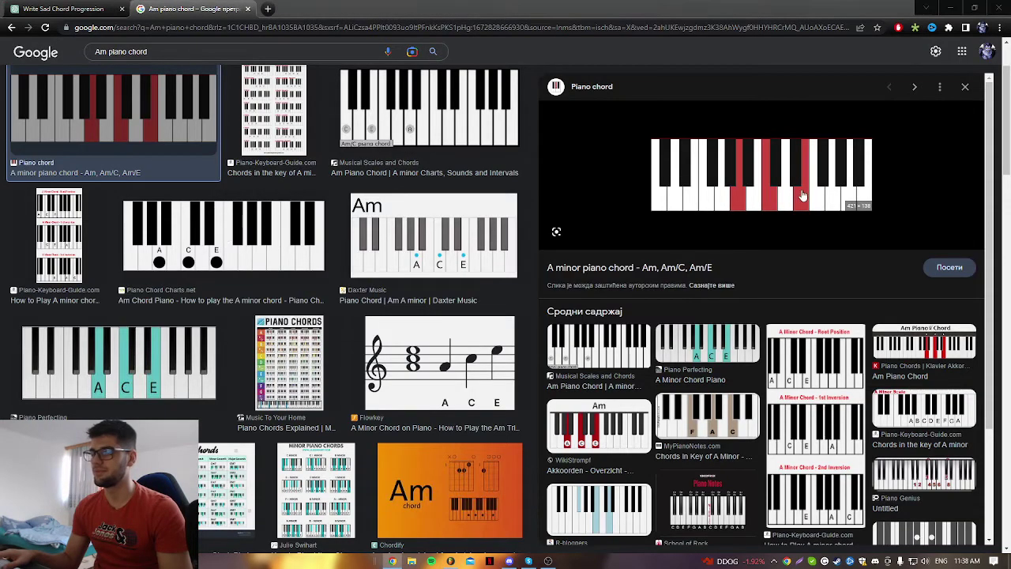
key("alt+Tab")
Drop the chord an octave to A4–C5–E5, play it, then bring ChatGPT's progression back.
scroll(328, 241, "down", 2, "ctrl")
scroll(308, 198, "down", 2)
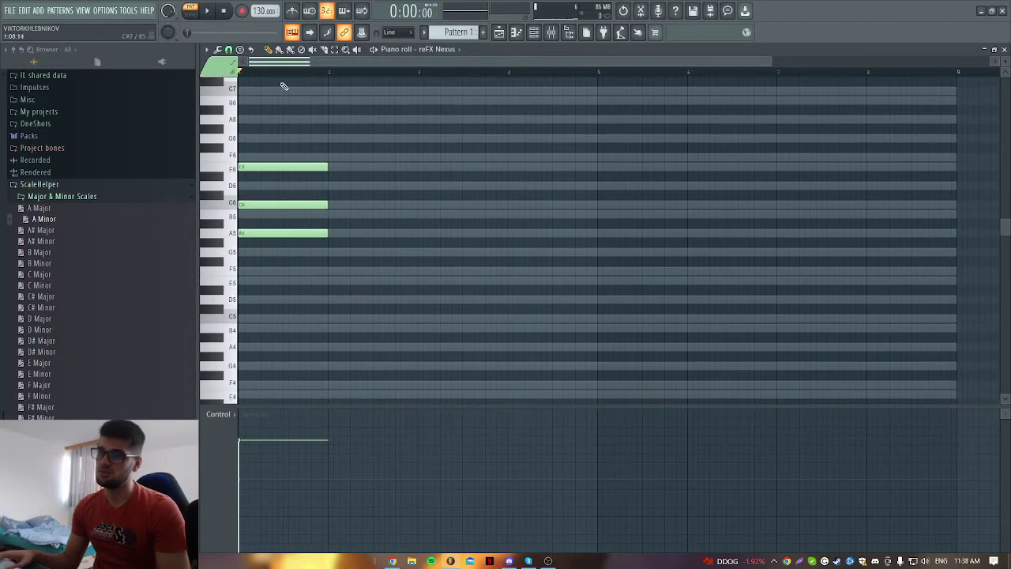
key("ctrl+a")
key("ctrl+Down")
scroll(283, 237, "up", 2, "ctrl")
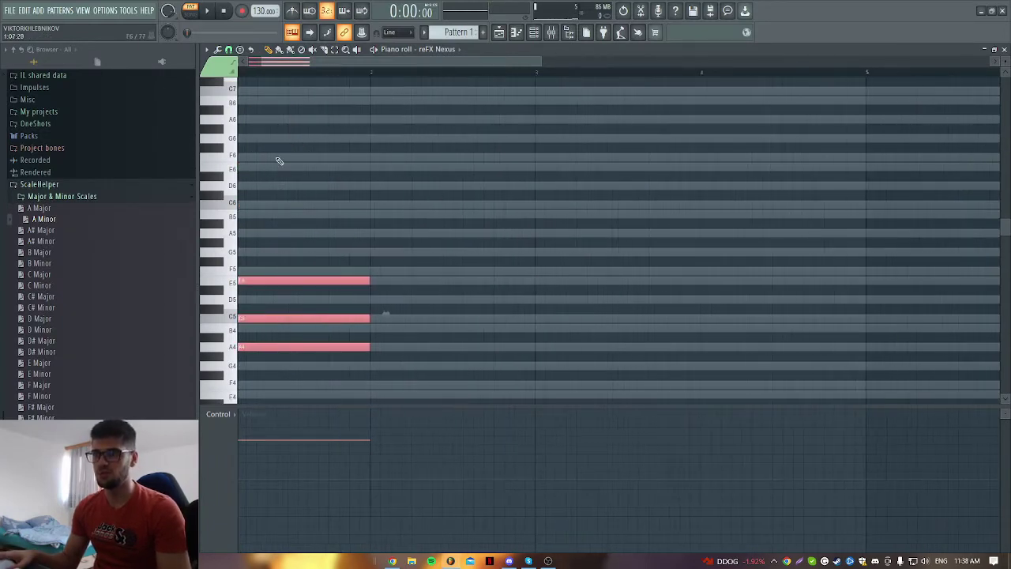
key("ctrl+d")
key("space")
scroll(384, 180, "down", 2, "ctrl")
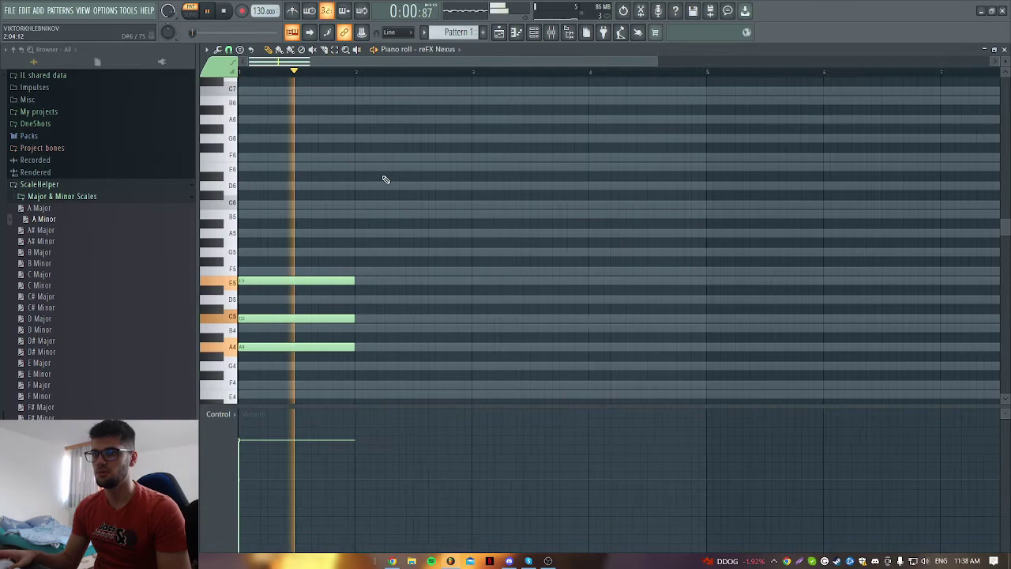
key("space")
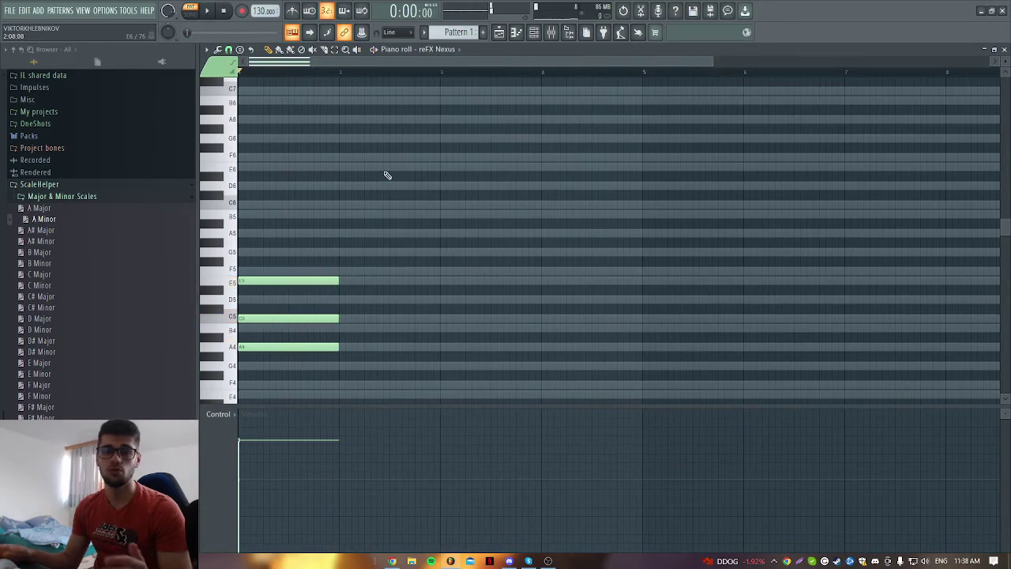
left_click(393, 561)
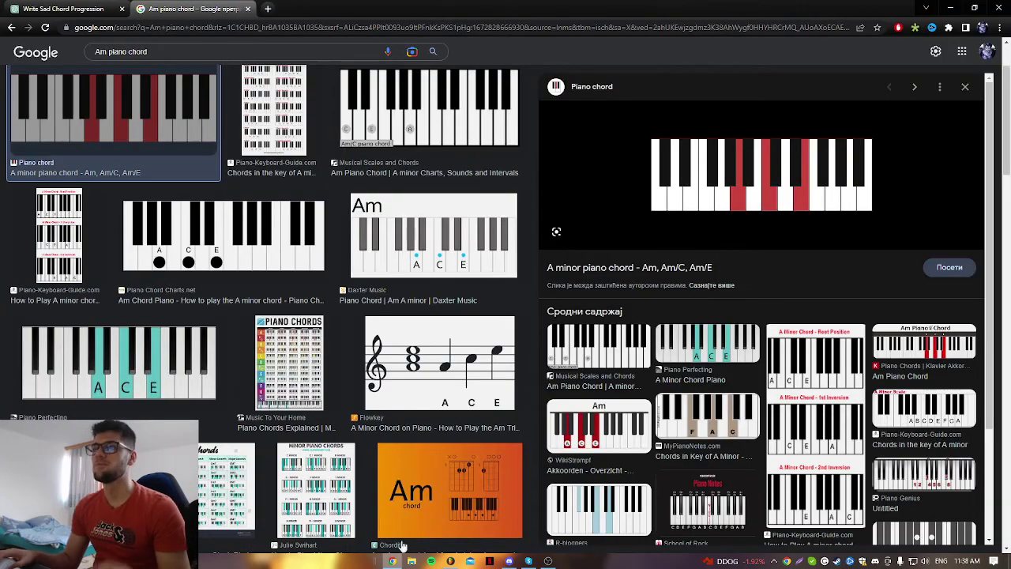
scroll(402, 536, "up", 2)
key("ctrl+Tab")
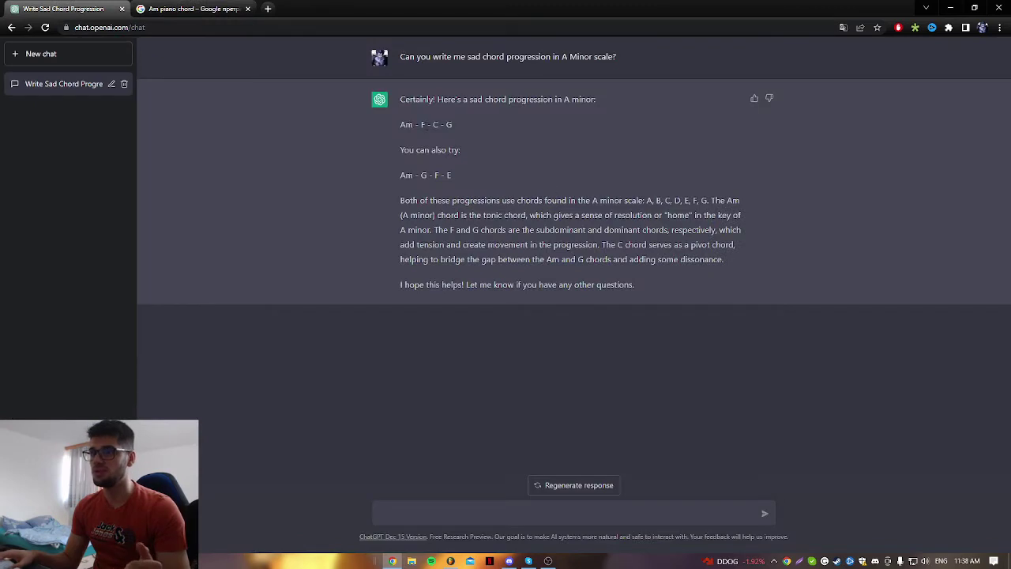
Add an F chord (F4, A4, C5) in bar 2 and preview it.
left_click(450, 561)
scroll(332, 357, "down", 1)
scroll(332, 352, "down", 1)
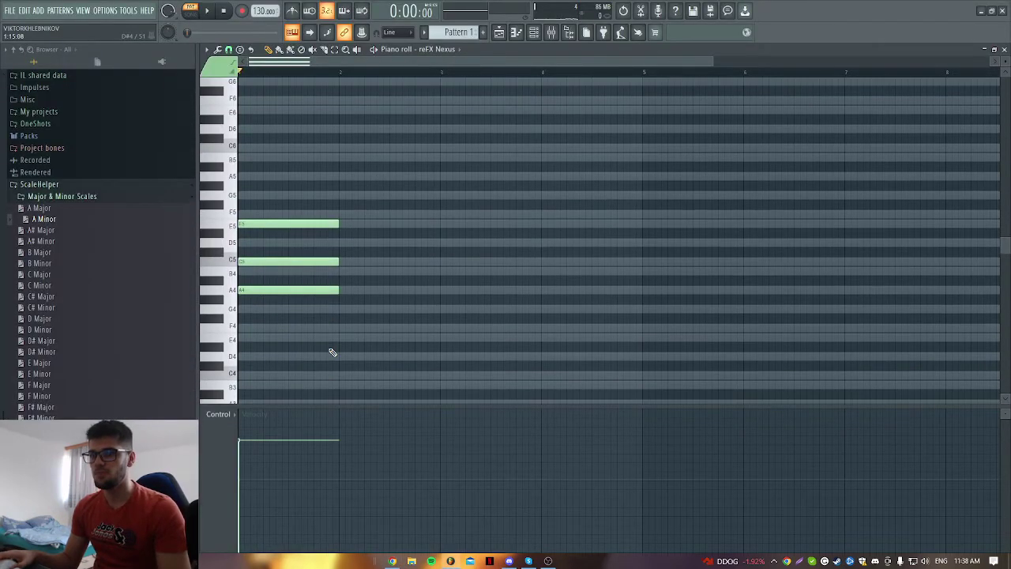
left_click(338, 328)
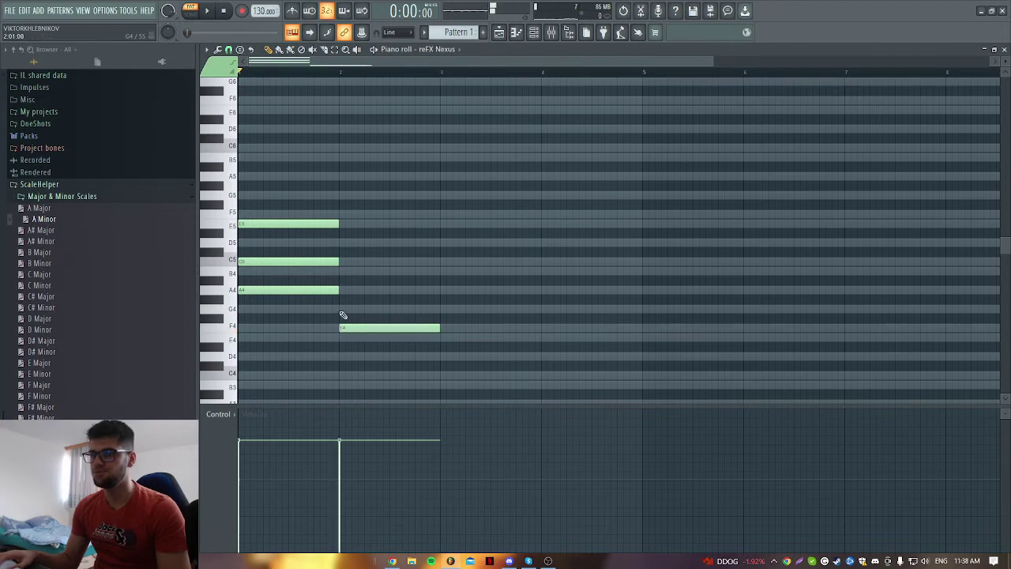
left_click(339, 289)
left_click(343, 262)
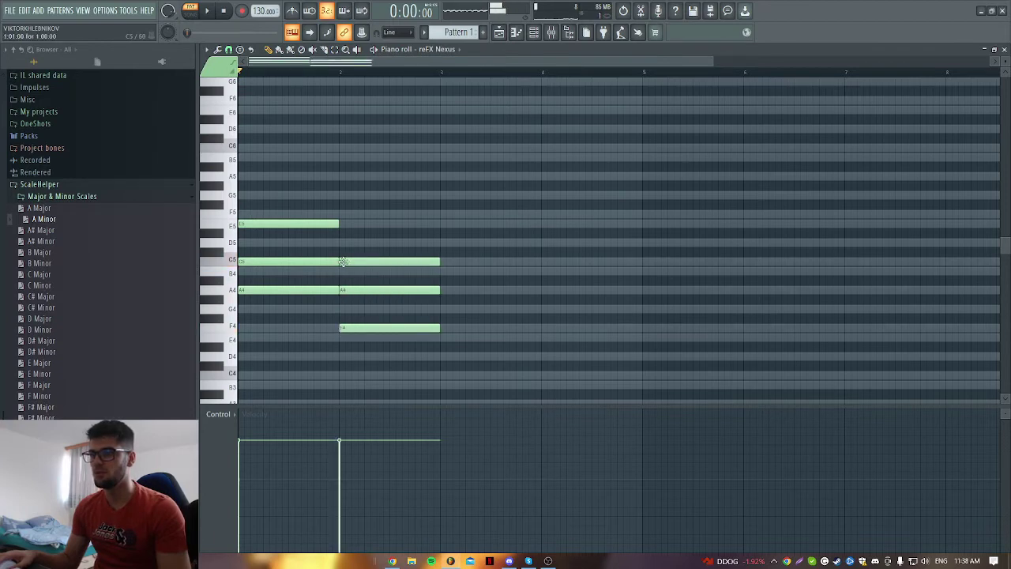
key("space")
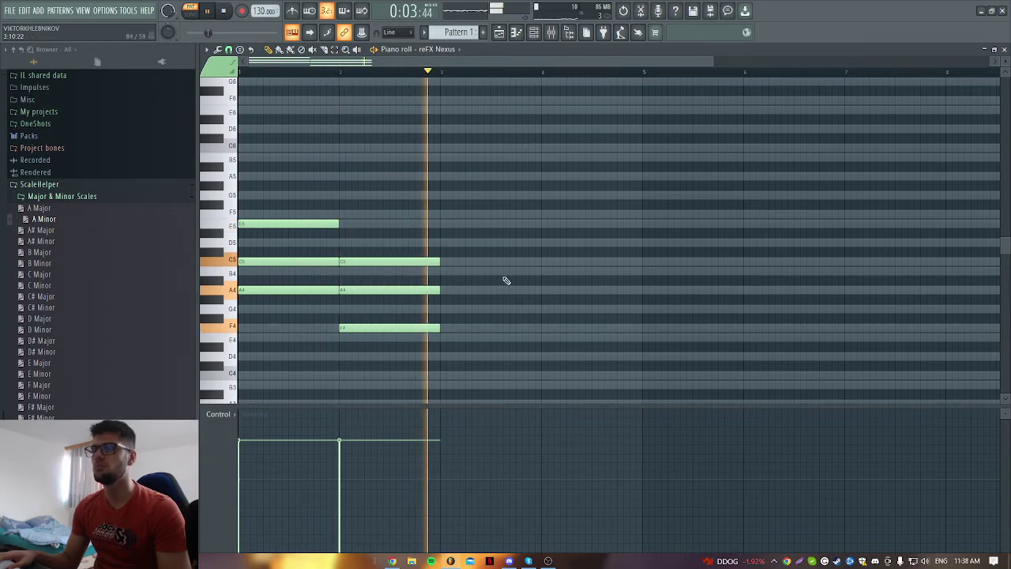
key("space")
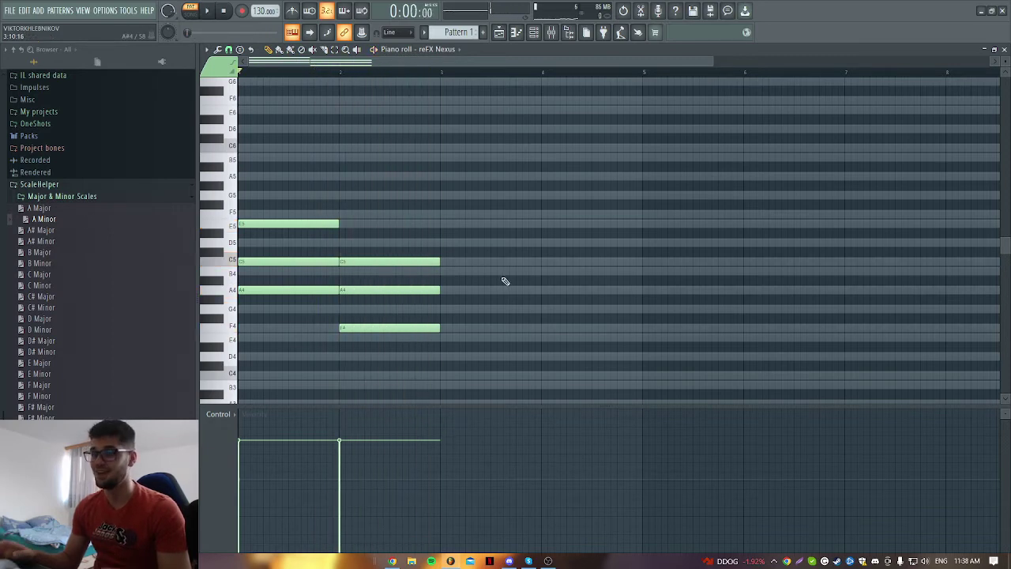
Add a C chord (C5, E5, G5) in bar 3 and preview the three chords.
key("alt+Tab")
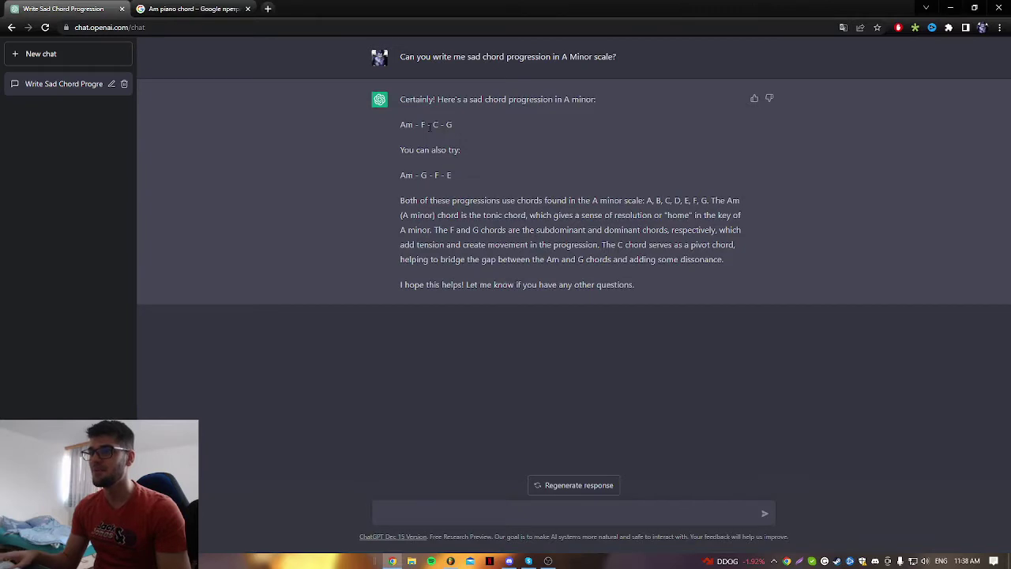
key("alt+Tab")
left_click(442, 263)
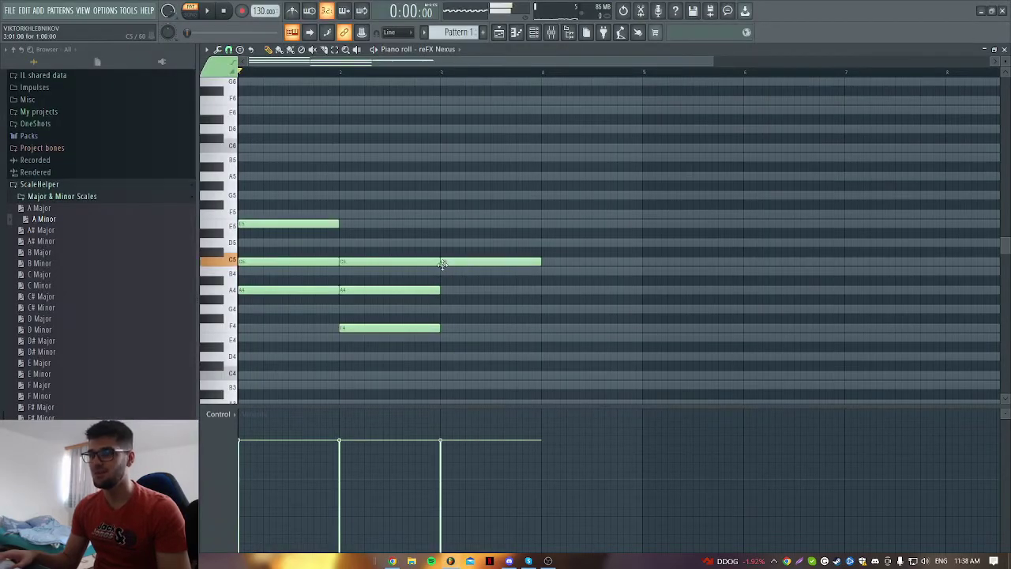
left_click(443, 224)
left_click(444, 195)
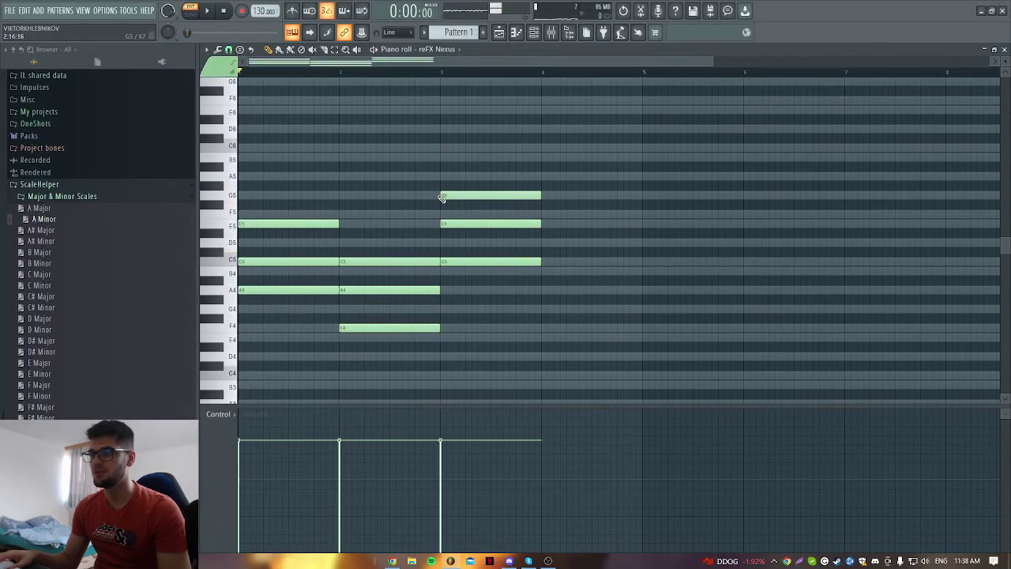
key("space")
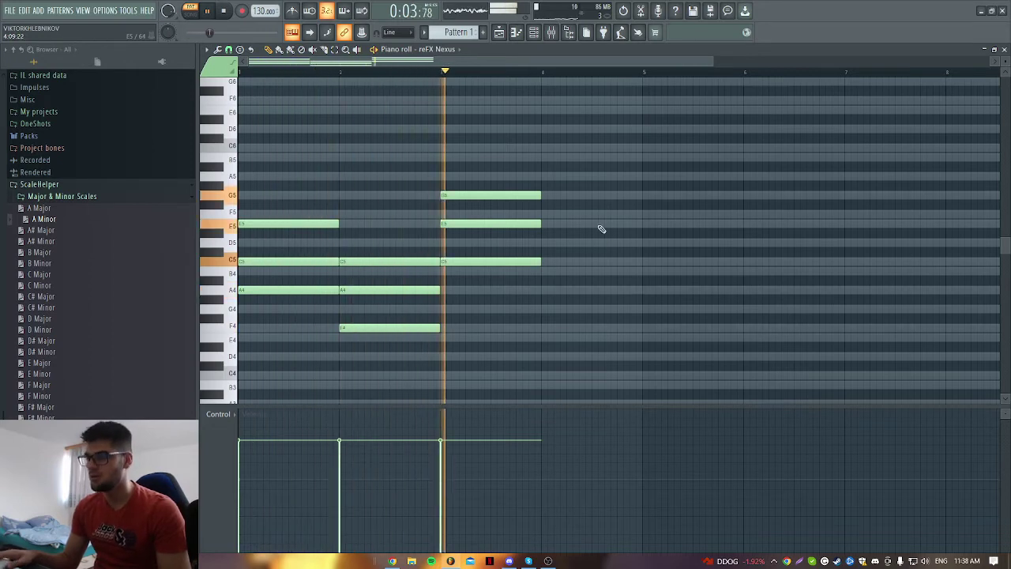
key("space")
key("alt+Tab")
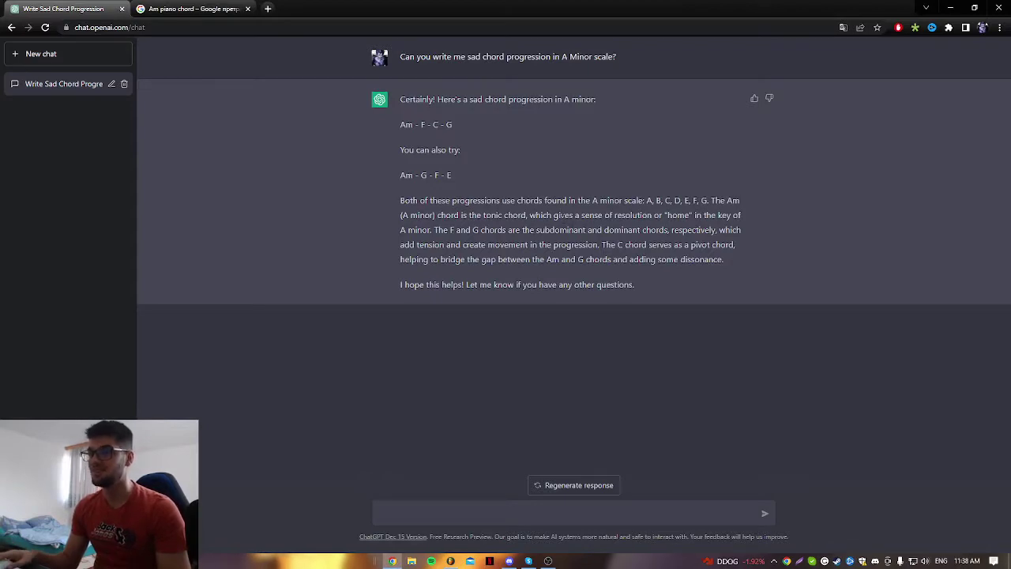
Add a G chord (G4, B4, D5) in bar 4 and play the full Am–F–C–G progression.
key("alt+Tab")
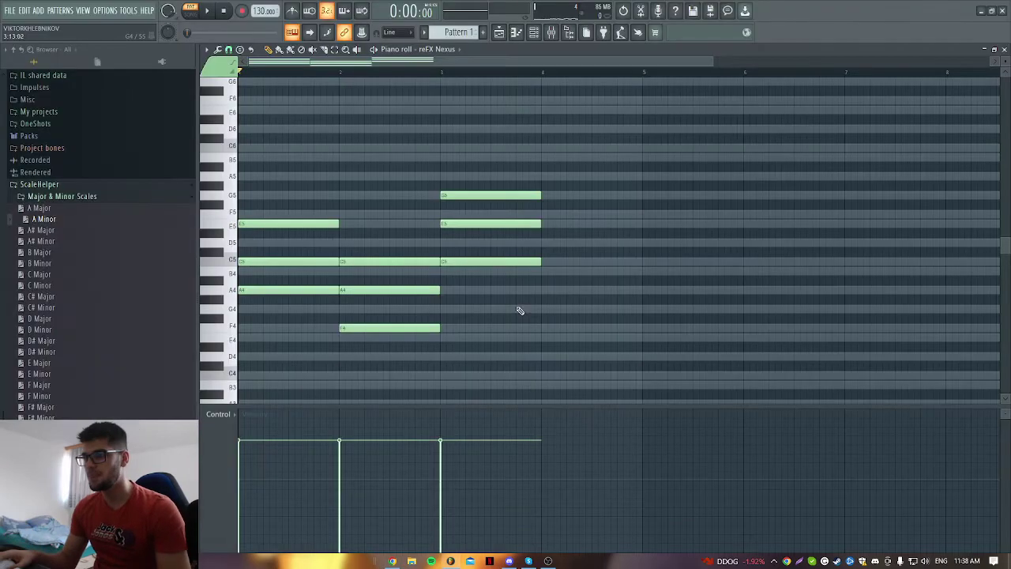
left_click(543, 308)
left_click(543, 271)
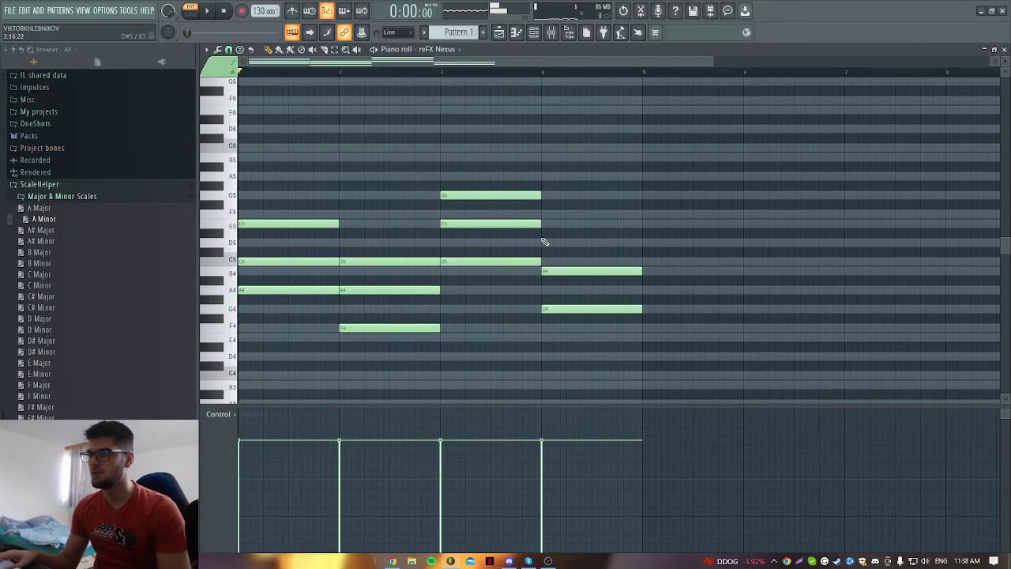
left_click(540, 242)
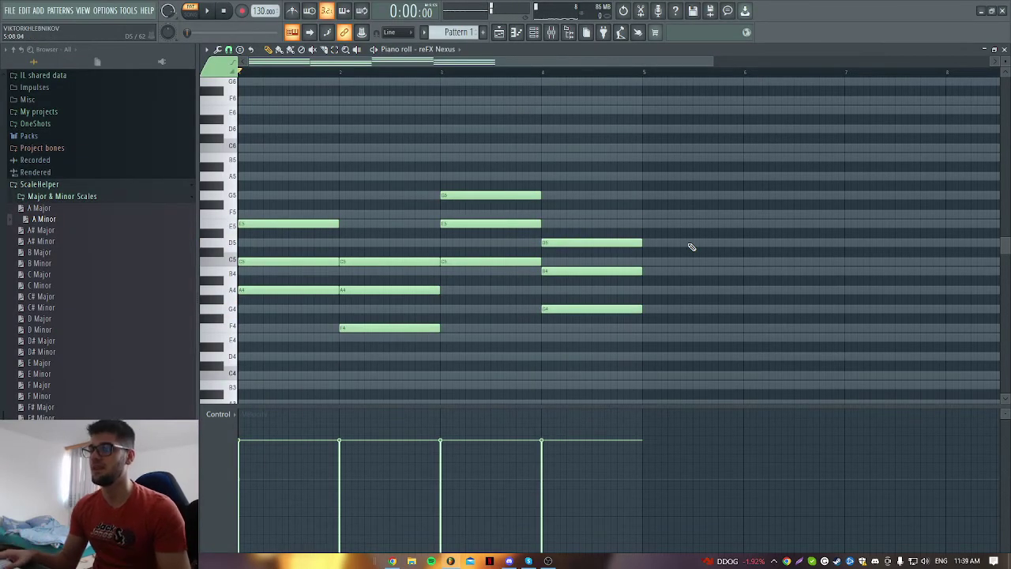
scroll(676, 271, "down", 1, "ctrl")
key("space")
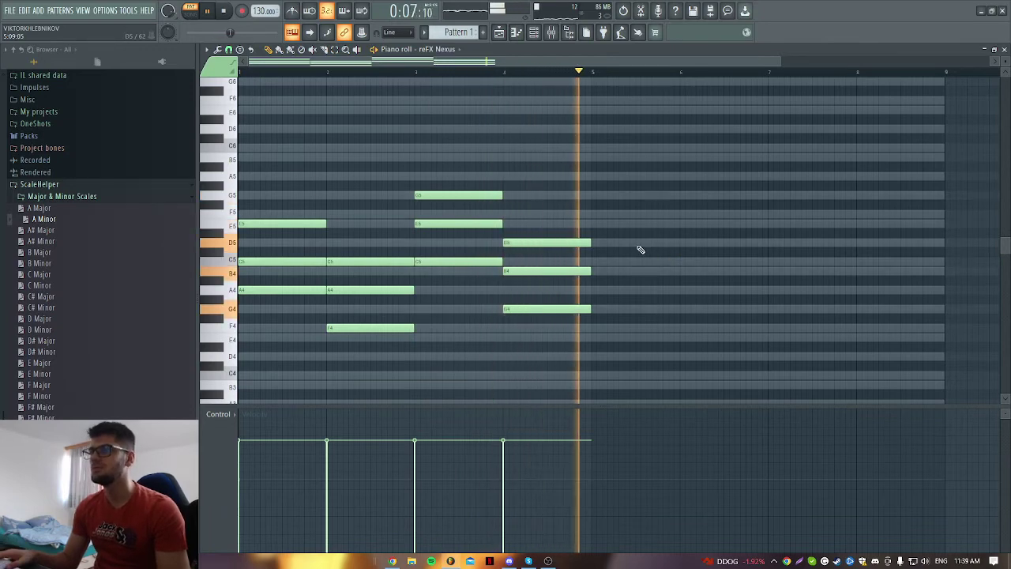
key("space")
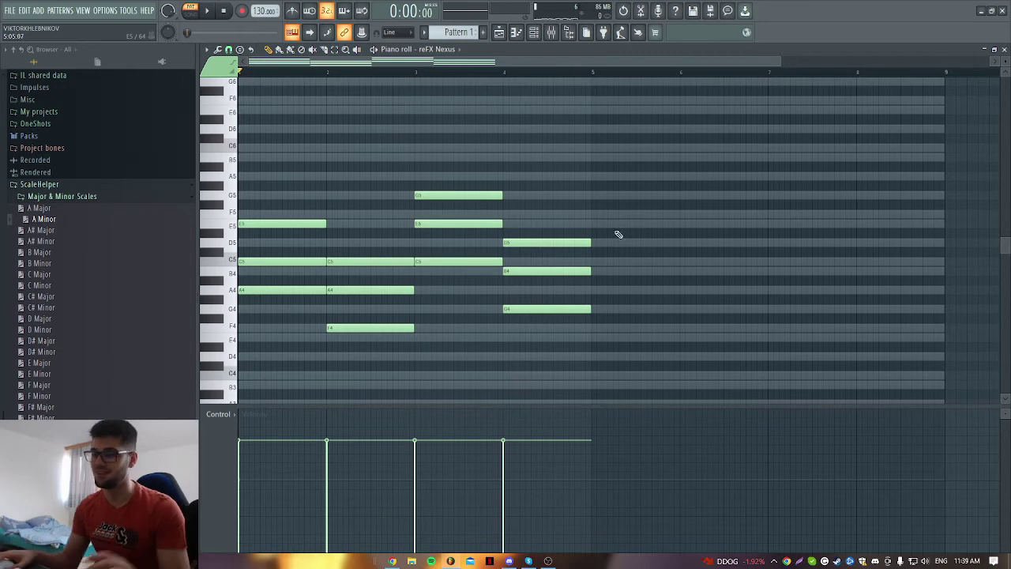
Move all four chords down one octave and listen to them.
left_click(926, 561)
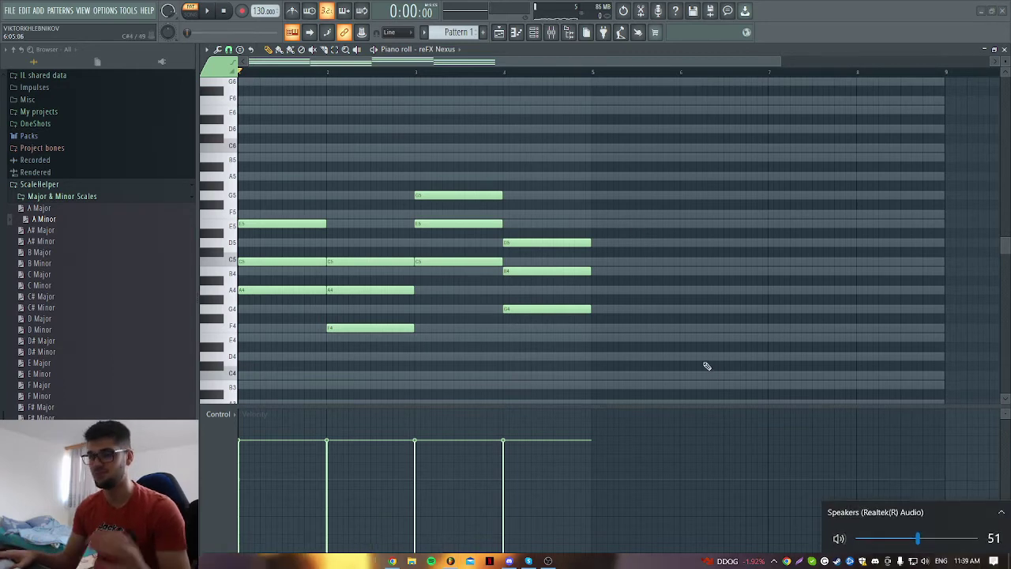
key("ctrl+a")
scroll(638, 305, "down", 3)
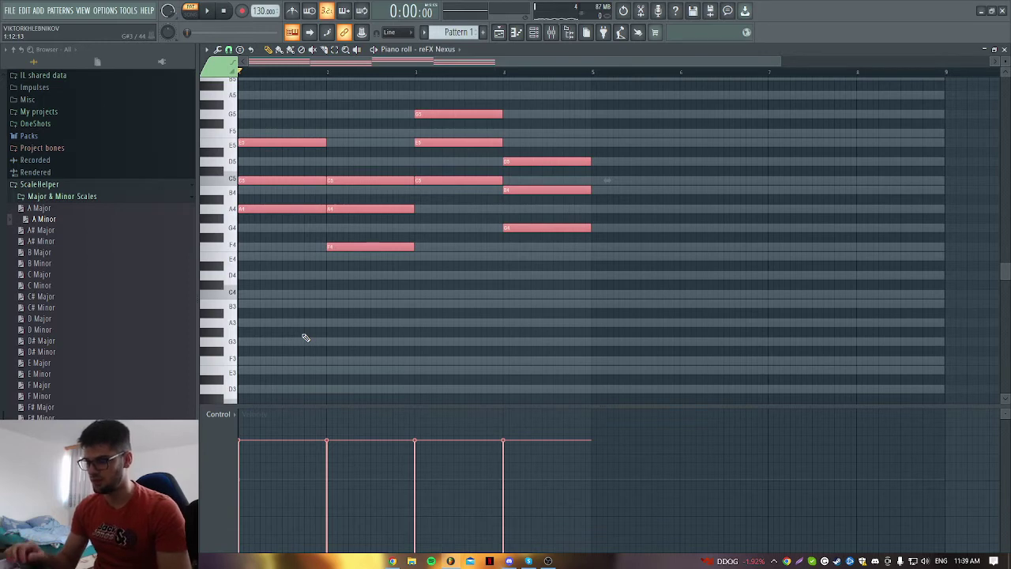
key("ctrl+Down")
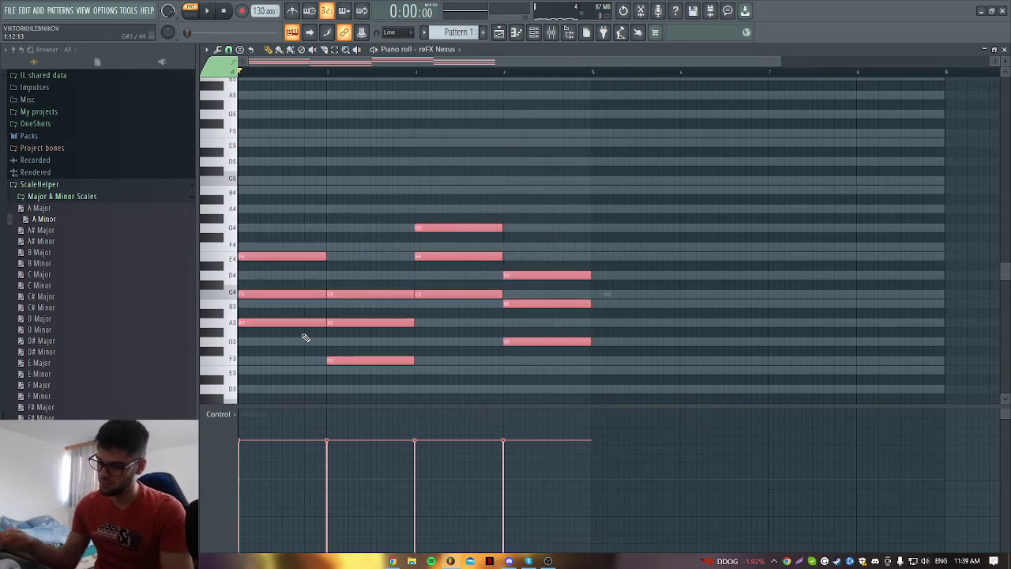
key("space")
scroll(379, 237, "down", 1)
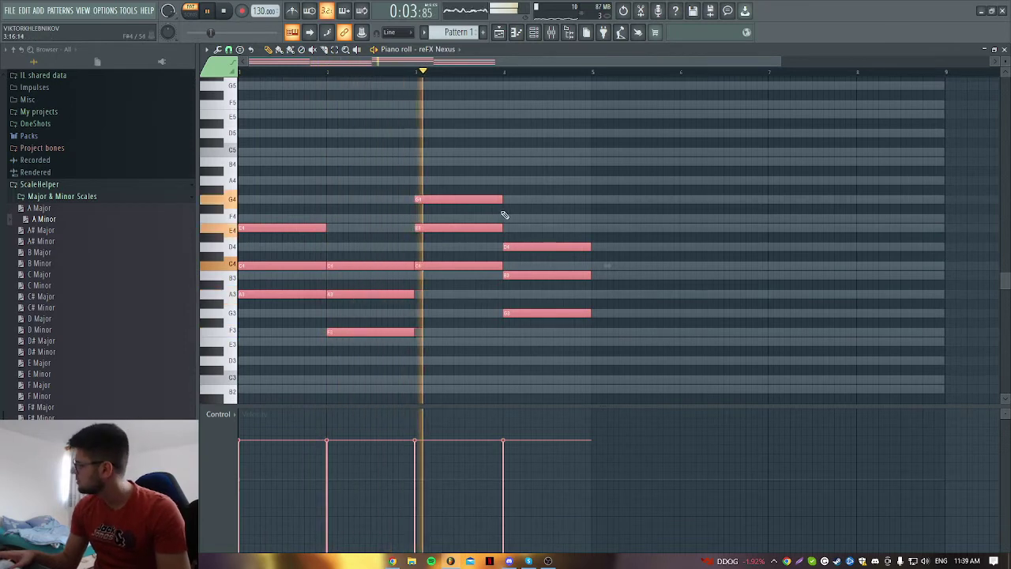
Raise the chords back to their original octave, then return to ChatGPT in Chrome.
key("ctrl+d")
left_click_drag(603, 178, 203, 384)
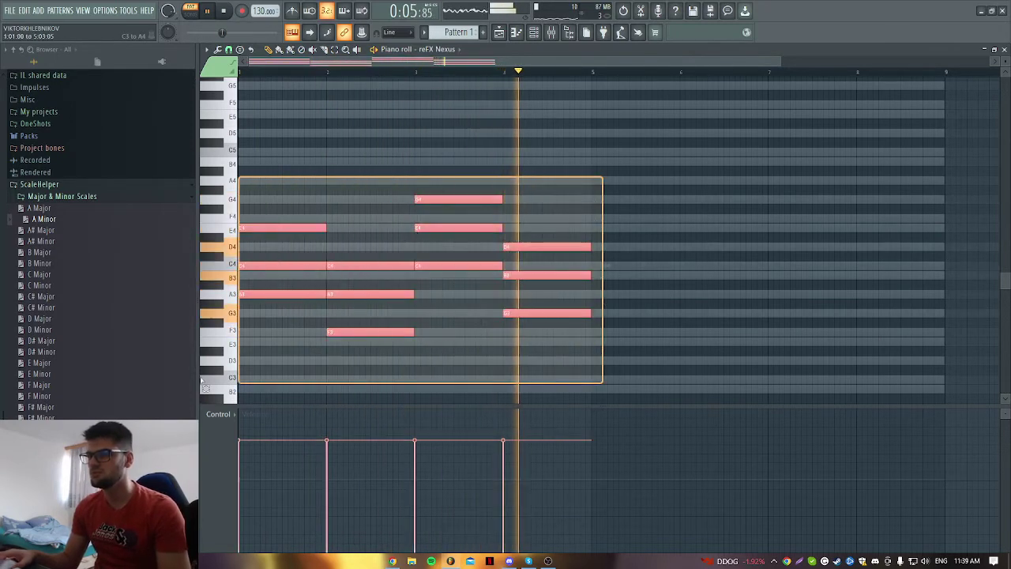
key("space")
key("ctrl+Up")
scroll(305, 151, "up", 5)
key("ctrl+d")
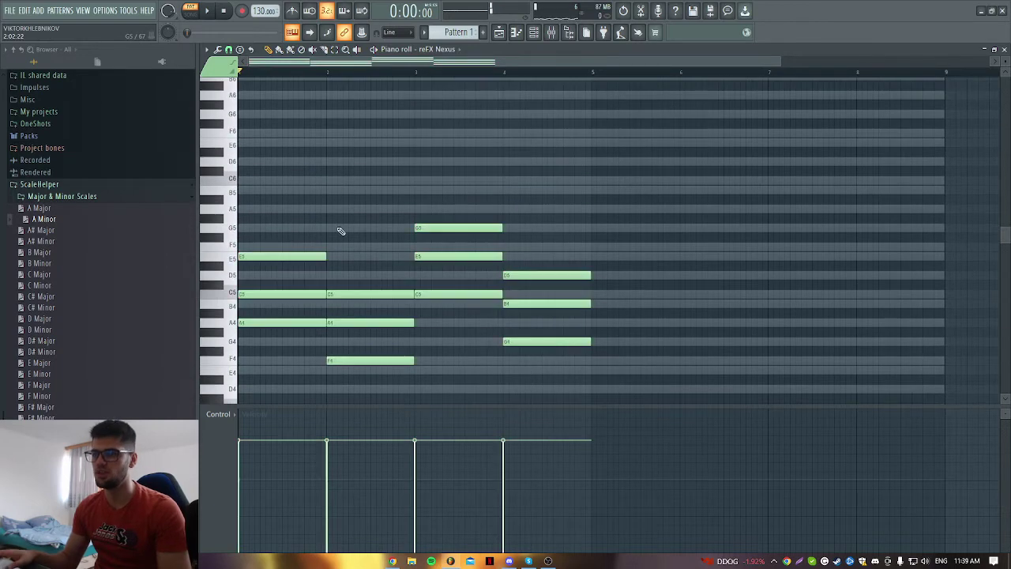
scroll(350, 192, "down", 3)
scroll(350, 192, "up", 2)
scroll(350, 192, "up", 2)
scroll(350, 192, "up", 2)
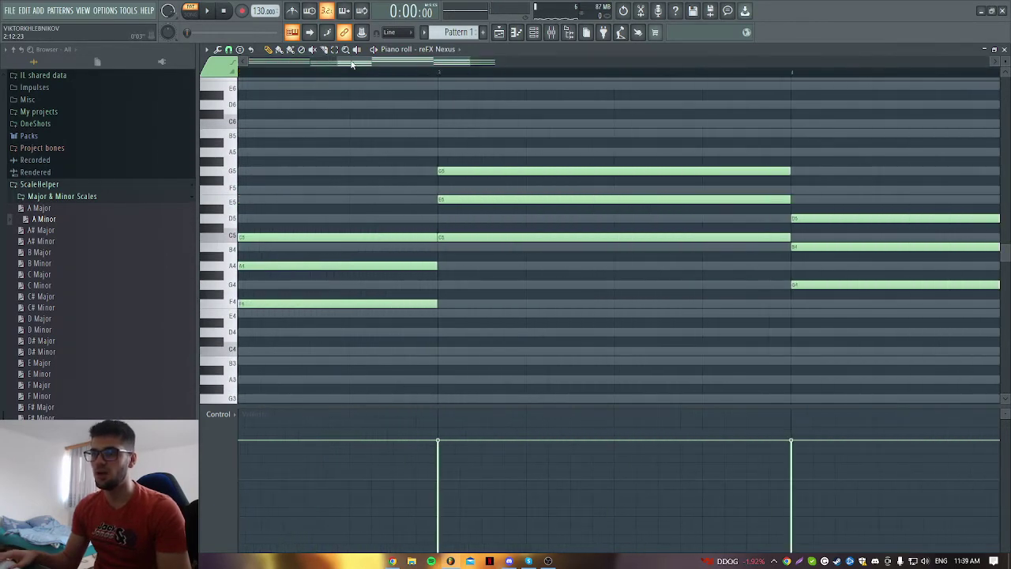
scroll(384, 241, "up", 2)
scroll(383, 242, "down", 2)
scroll(384, 242, "up", 1)
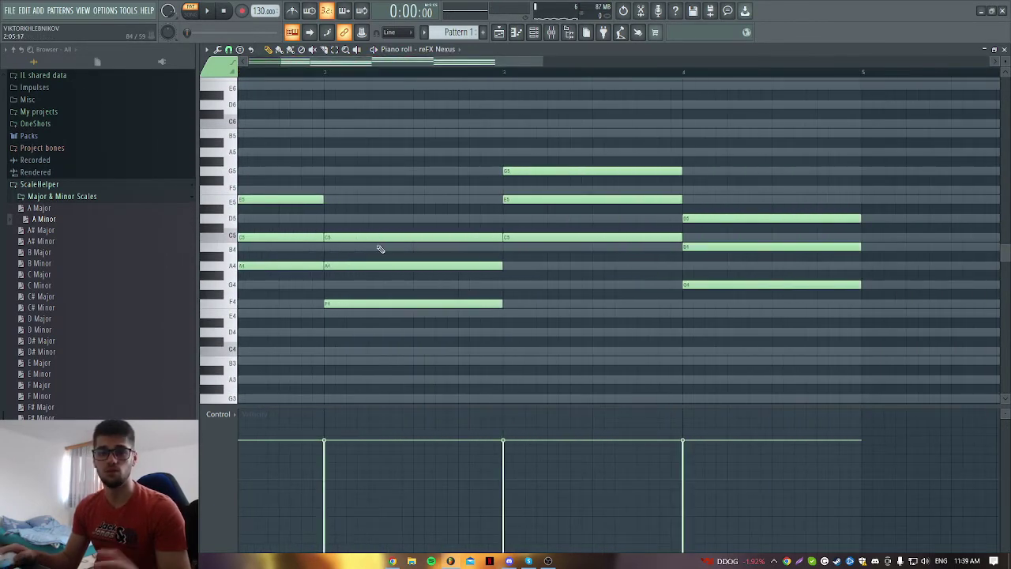
scroll(406, 173, "down", 2)
scroll(409, 163, "down", 1)
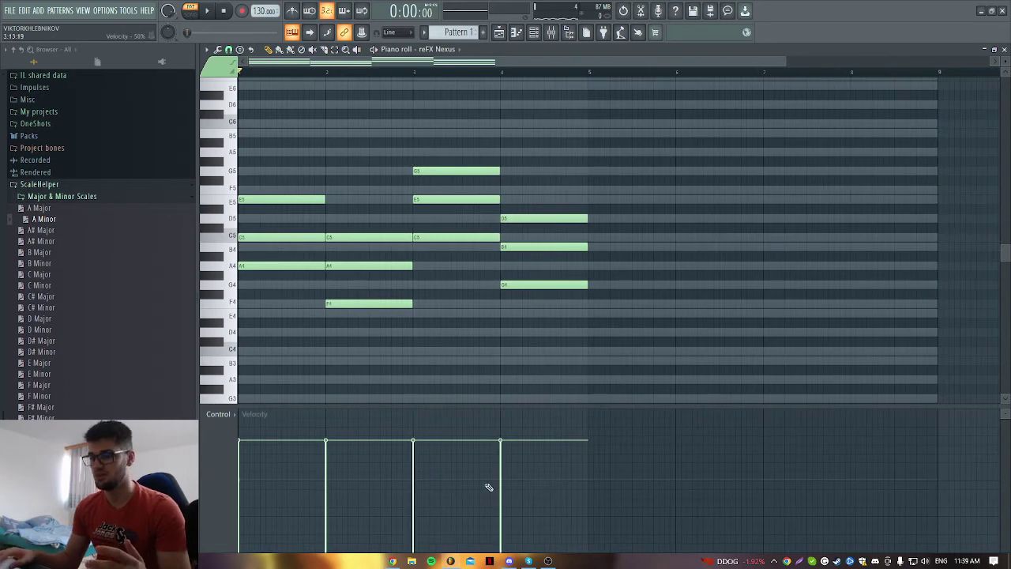
left_click(392, 561)
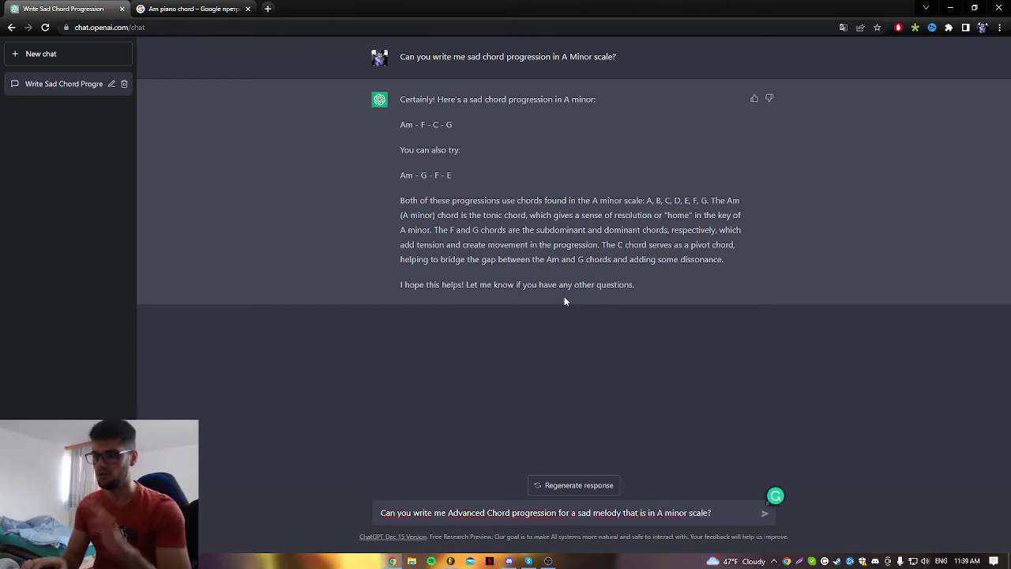
Send ChatGPT the question asking for advanced A minor chord progressions.
key("Return")
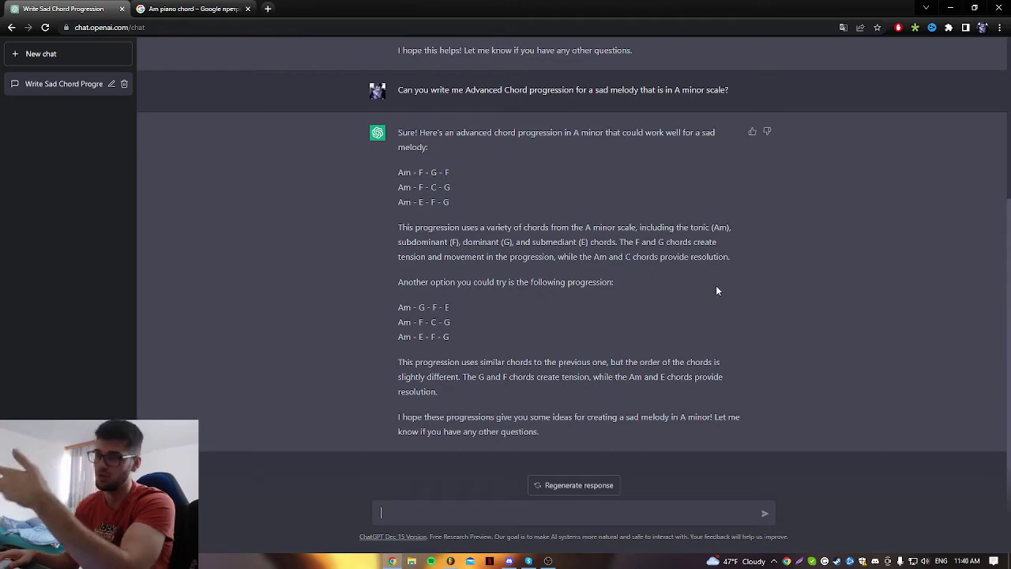
Back in the piano roll, place a shortened C6 note to start the melody.
key("alt+Tab")
scroll(334, 169, "up", 3, "ctrl")
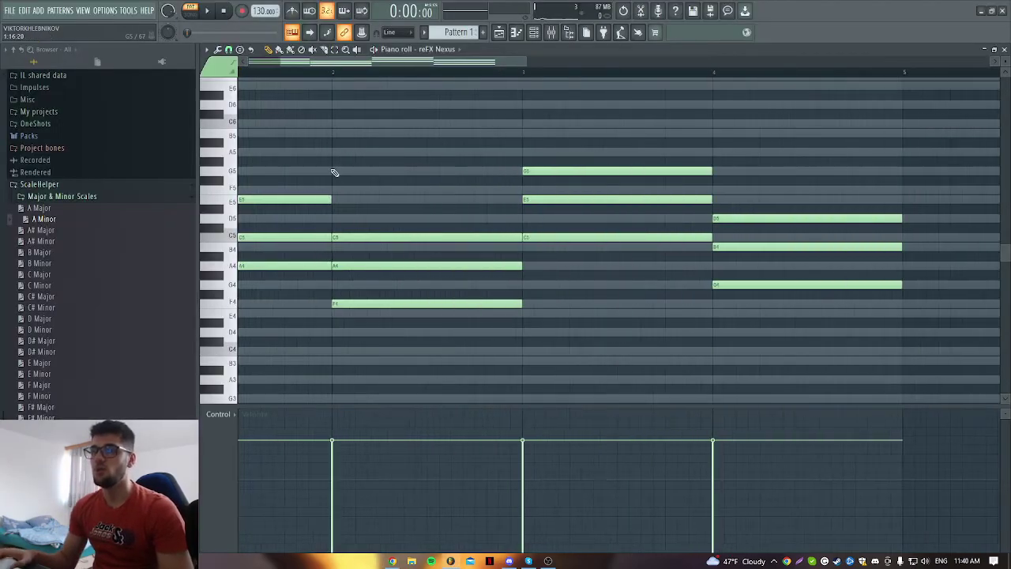
scroll(345, 71, "up", 2, "ctrl")
scroll(285, 146, "down", 1, "ctrl")
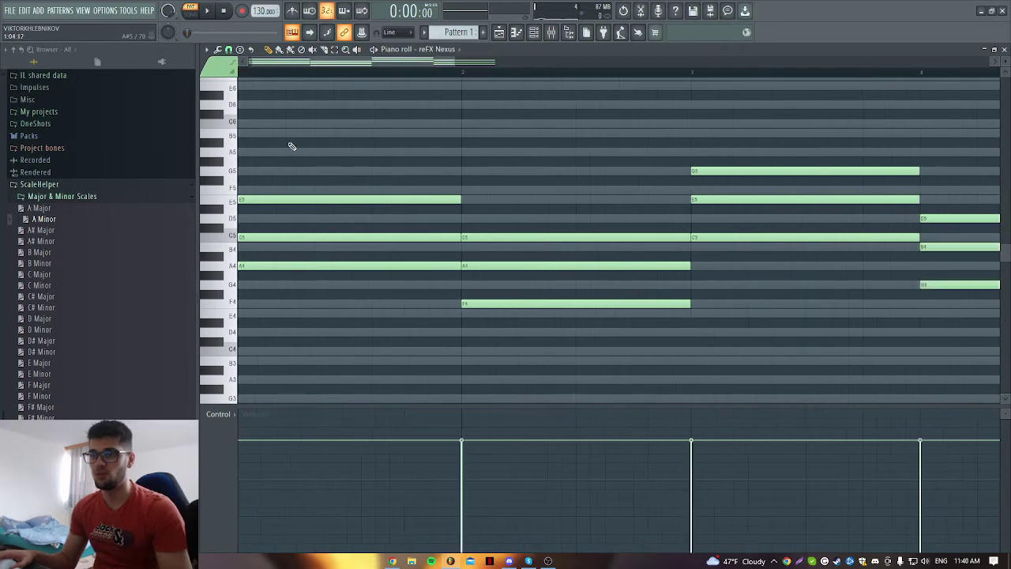
scroll(287, 146, "down", 2, "ctrl")
scroll(290, 146, "down", 1, "ctrl")
scroll(290, 146, "up", 1, "ctrl")
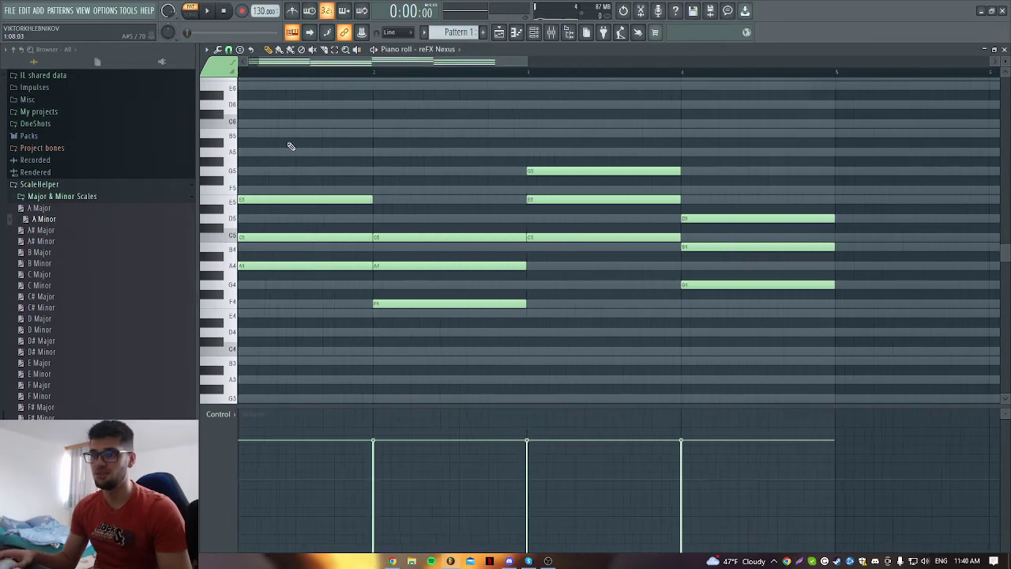
scroll(289, 143, "up", 1, "ctrl")
left_click_drag(308, 69, 300, 95)
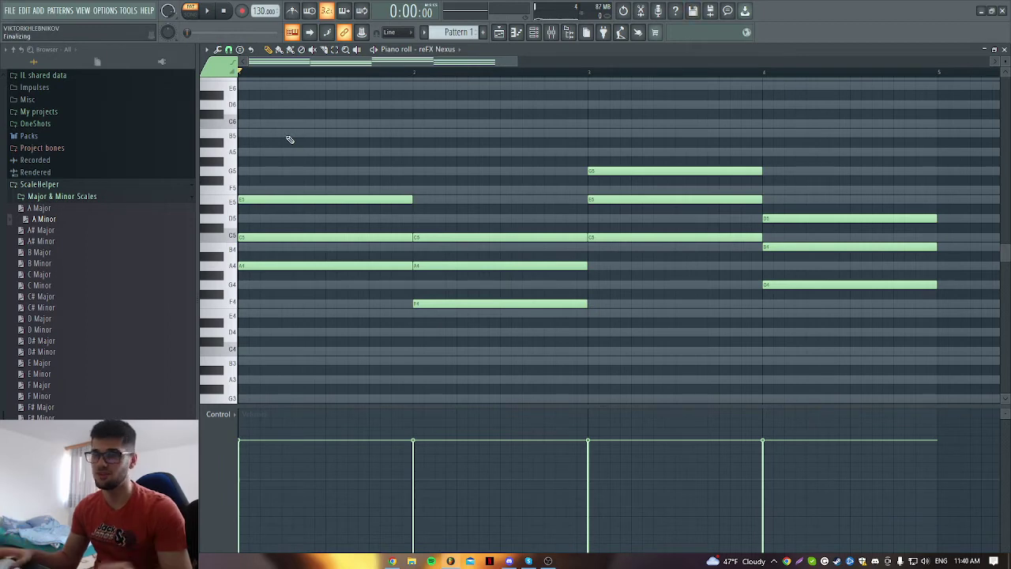
scroll(345, 79, "up", 3, "ctrl")
scroll(345, 79, "up", 1, "ctrl")
scroll(353, 137, "down", 1, "ctrl")
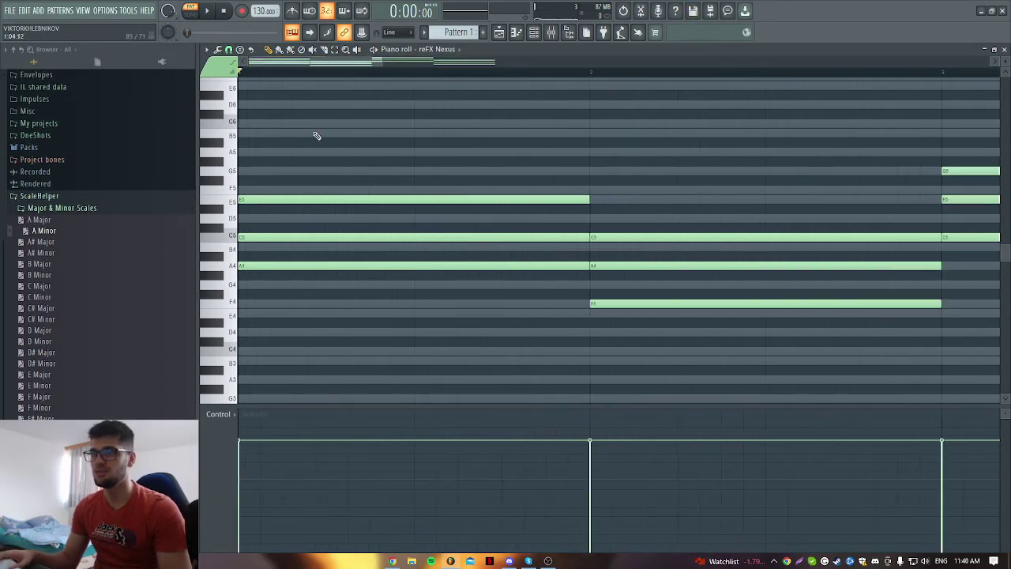
left_click(287, 124)
mouse_move(635, 123)
left_mouse_down()
mouse_move(303, 123)
mouse_move(335, 124)
left_mouse_up()
scroll(326, 149, "down", 1, "ctrl")
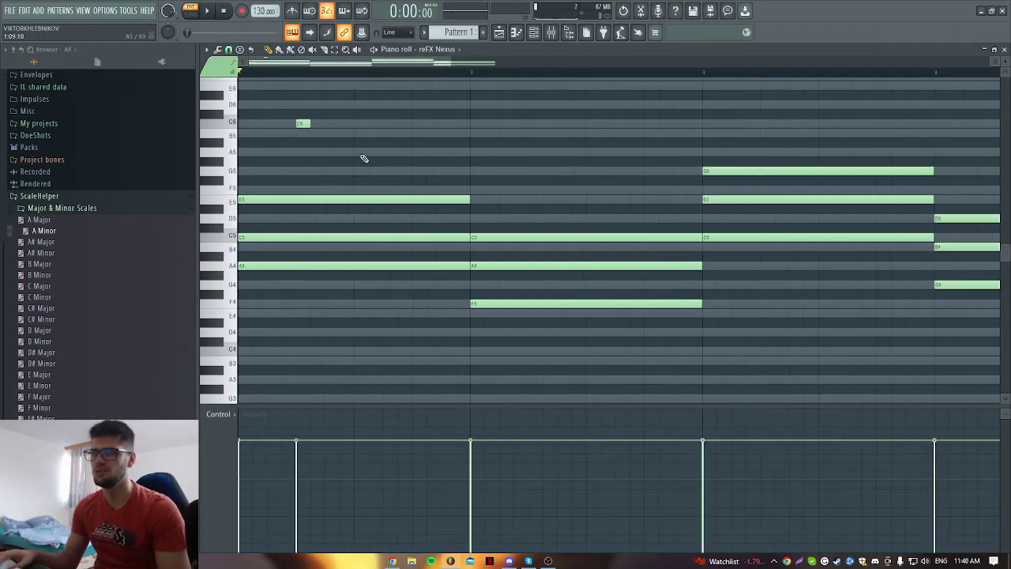
Add short melody notes A5, F5, F5, E5 and D5 across bars 1–2 during playback.
left_click(356, 152)
key("space")
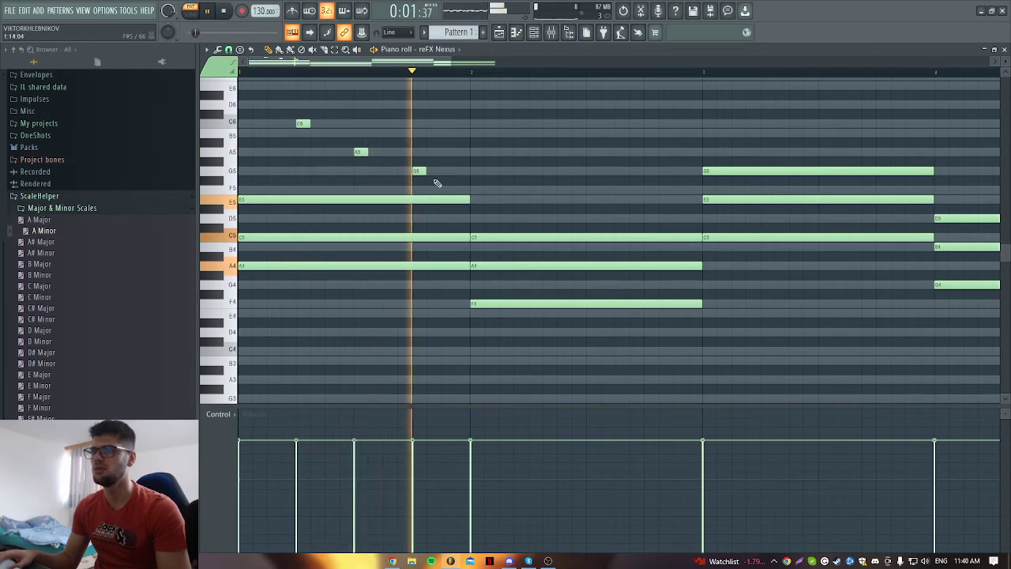
left_click(419, 189)
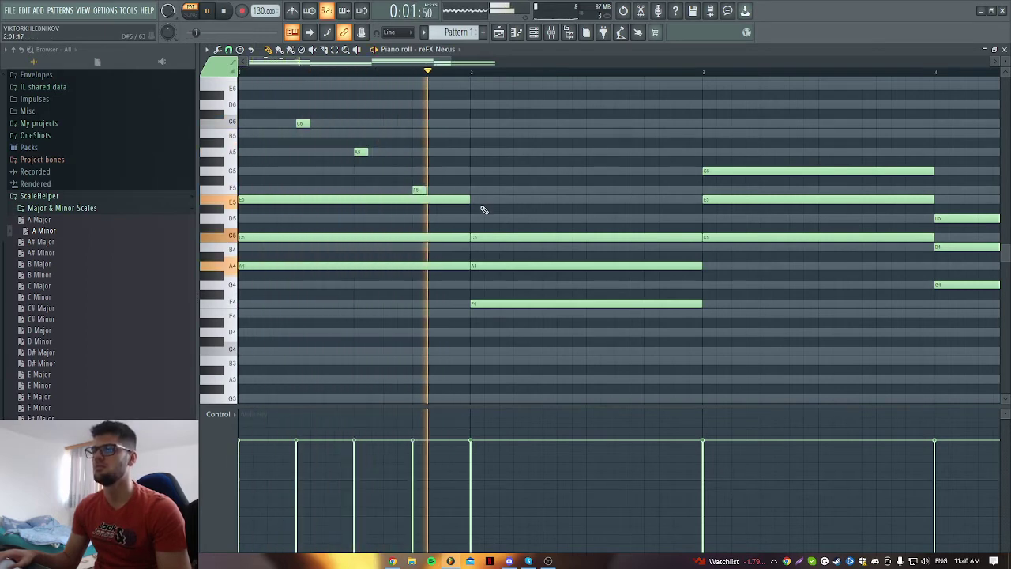
left_click(534, 190)
left_click(592, 199)
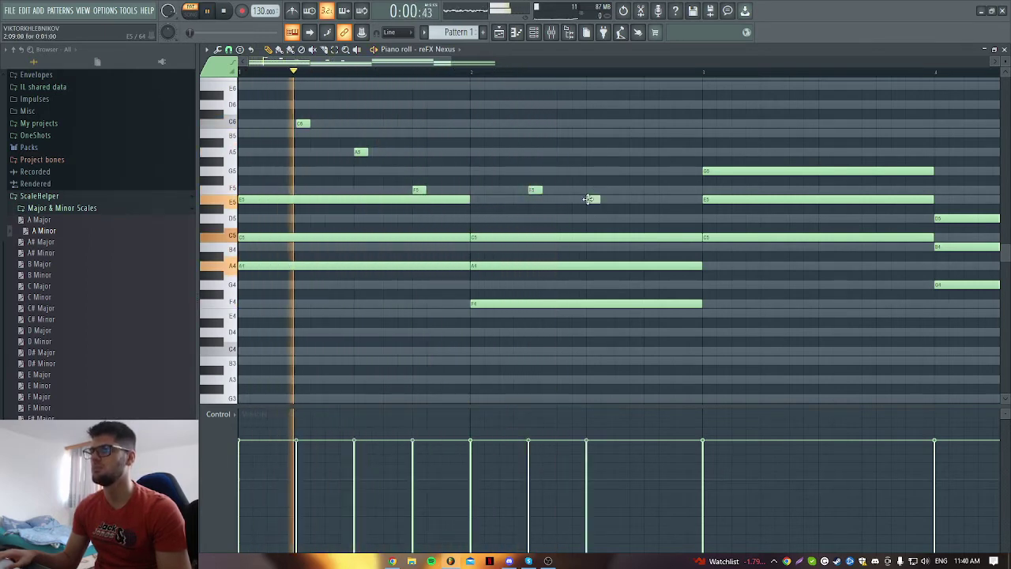
left_click(651, 219)
scroll(650, 219, "down", 1)
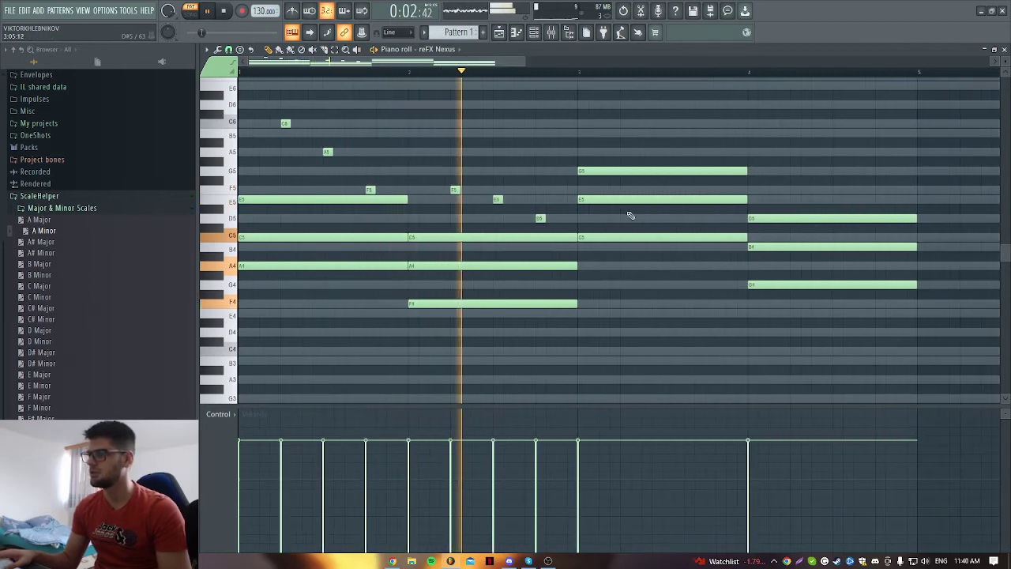
Add A5, B5, A5 and C6 melody notes in bars 3–4, deleting a misplaced B5.
left_click(623, 152)
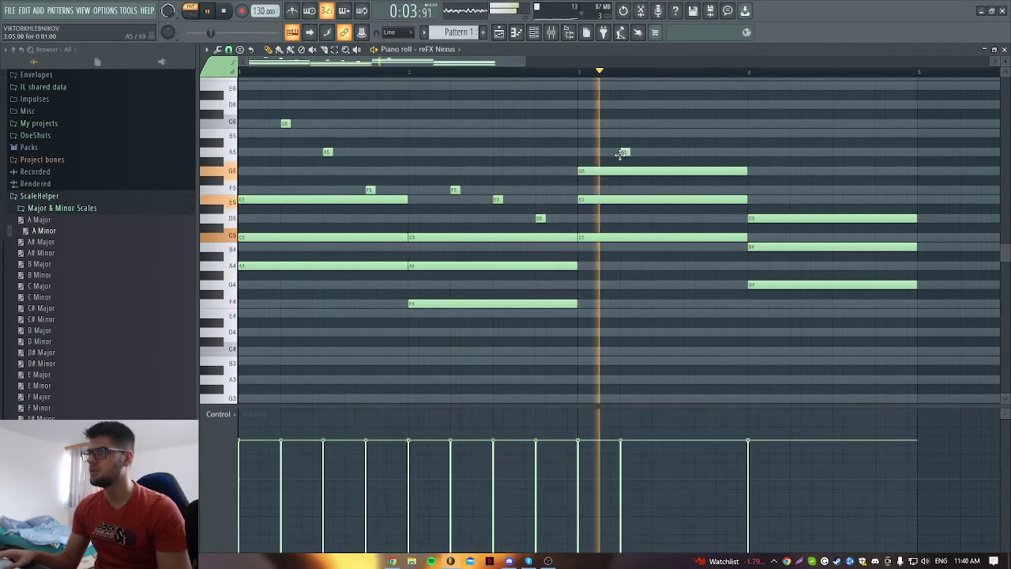
left_click(686, 133)
right_click(687, 133)
key("space")
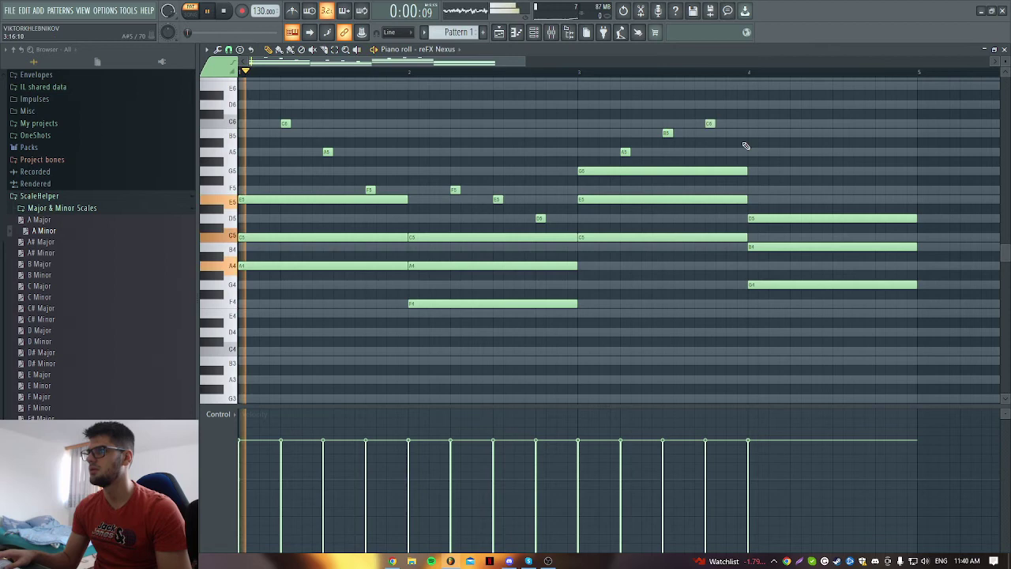
left_click(790, 132)
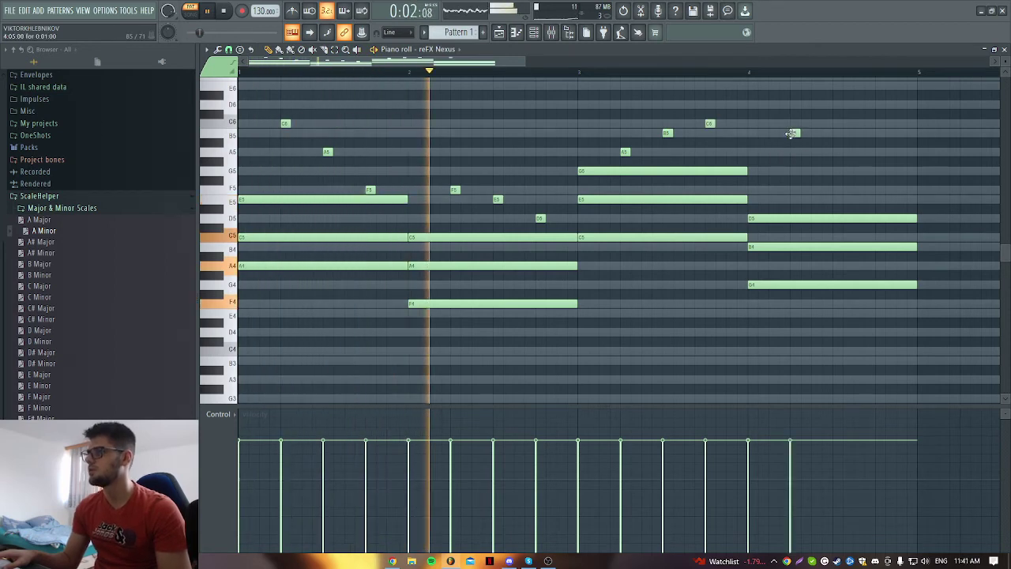
left_click(837, 151)
left_click(879, 123)
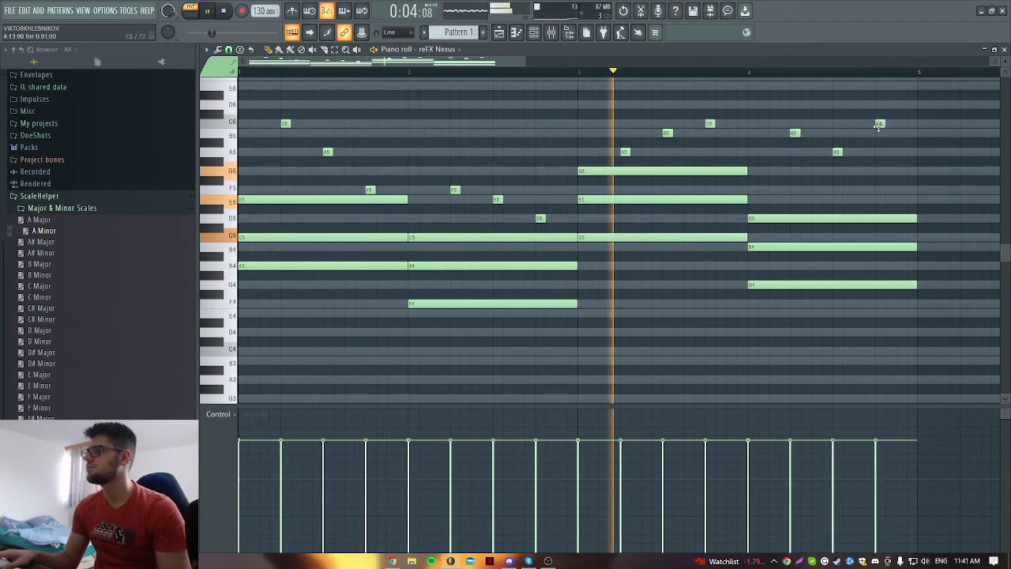
scroll(868, 182, "down", 1, "ctrl")
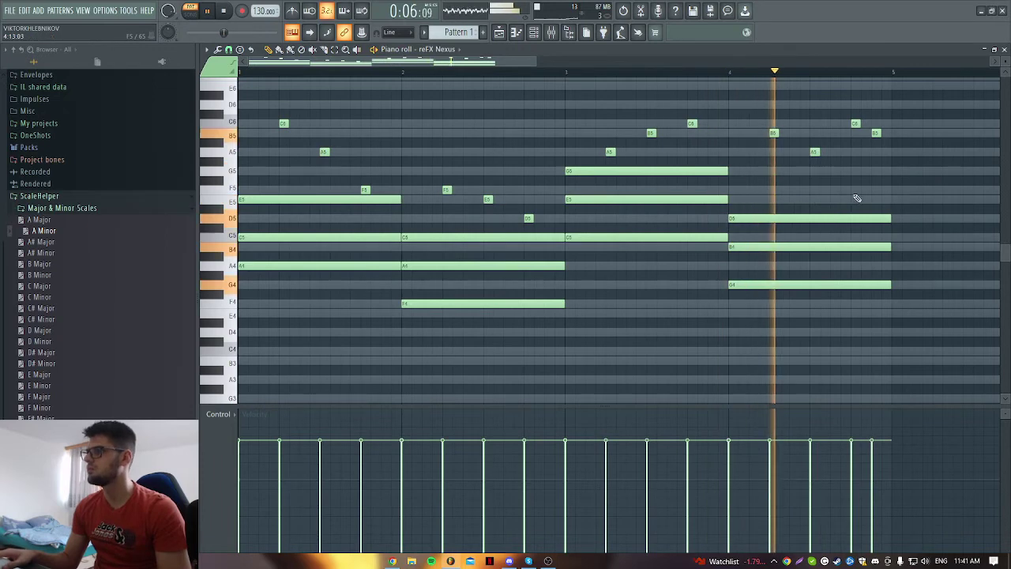
key("space")
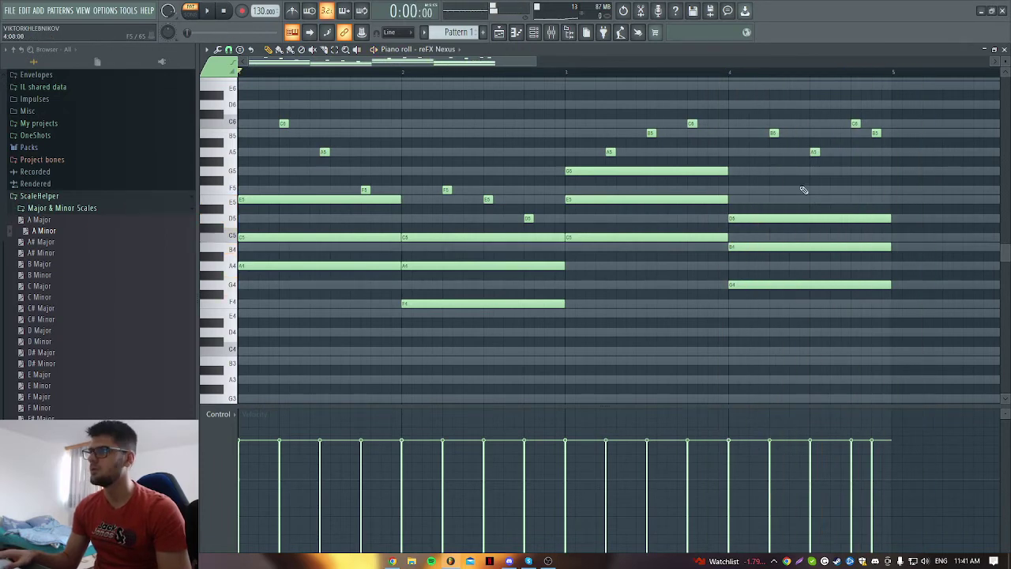
scroll(803, 190, "down", 1, "ctrl")
Drop Pattern 1 onto Track 1 at bar 1, switch to Song mode and play.
key("F5")
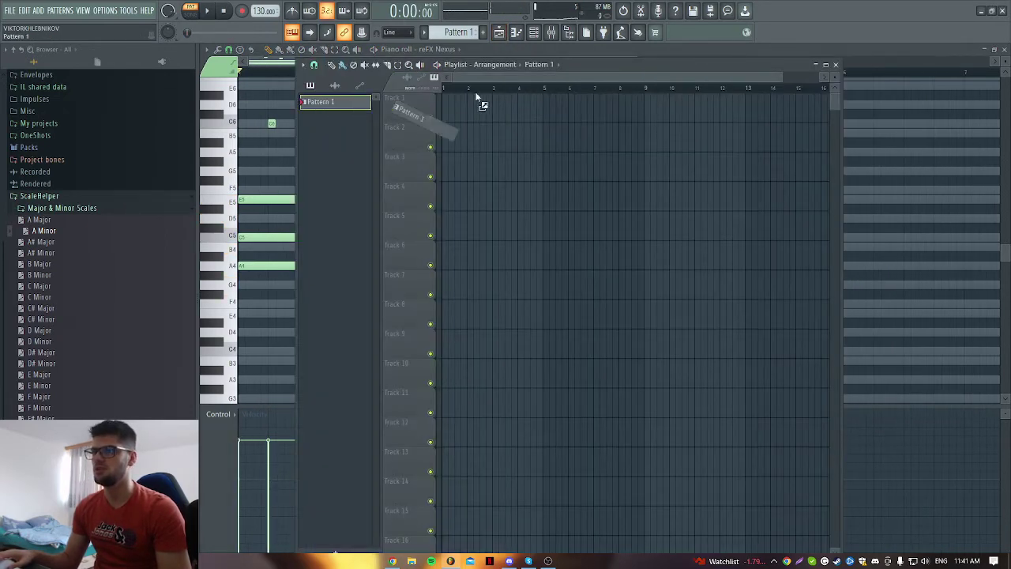
left_click_drag(346, 115, 458, 111)
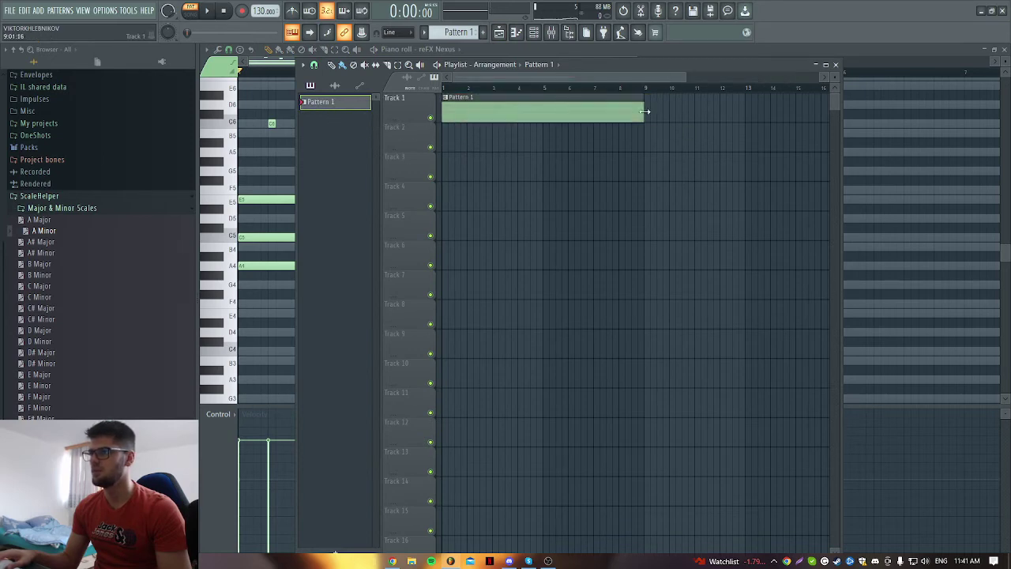
left_click(189, 11)
scroll(440, 173, "down", 1, "ctrl")
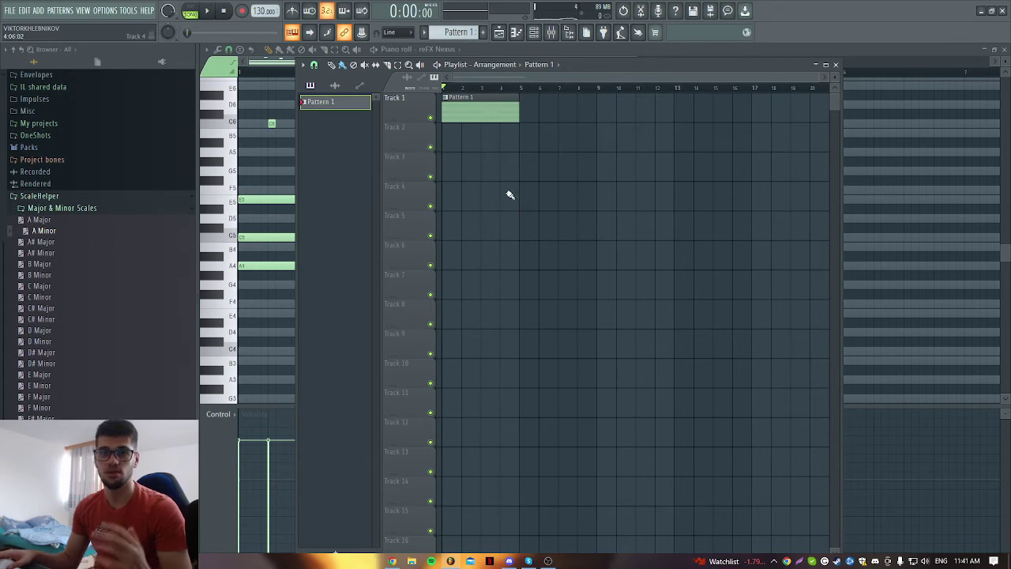
key("space")
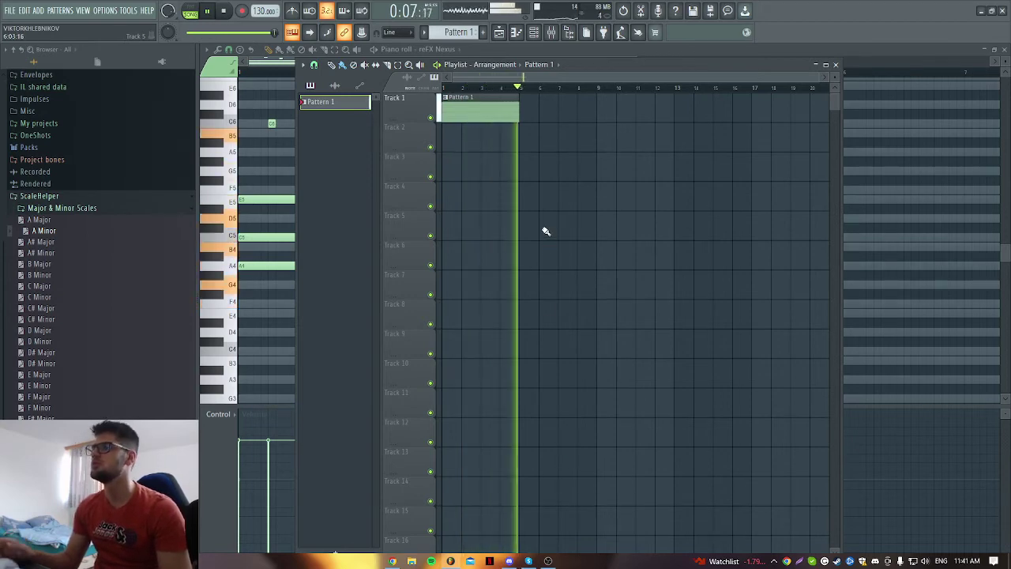
Draw low bass root notes A3, F3, C4 and G3 beneath the four chords.
key("F7")
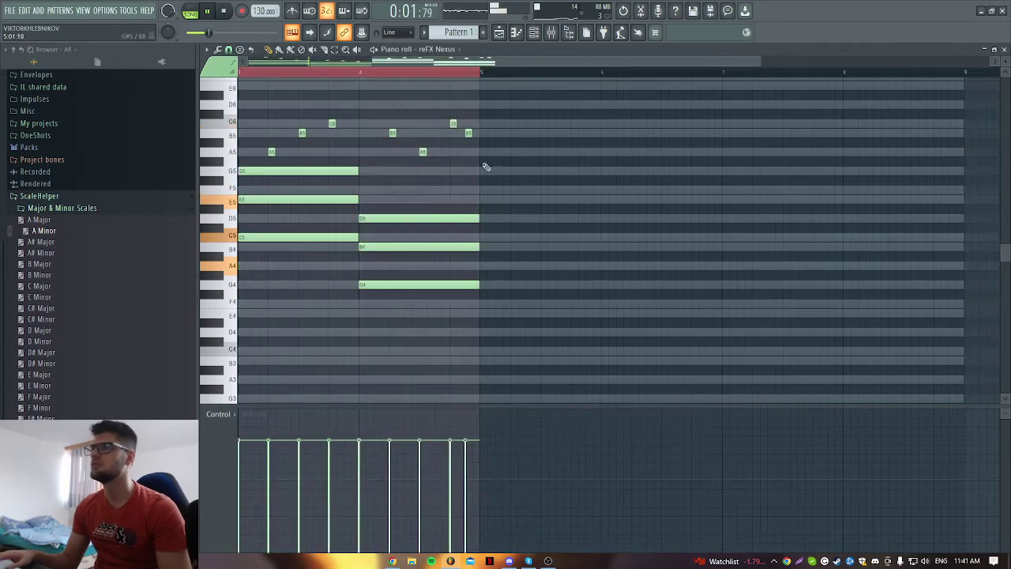
scroll(486, 167, "up", 5)
key("space")
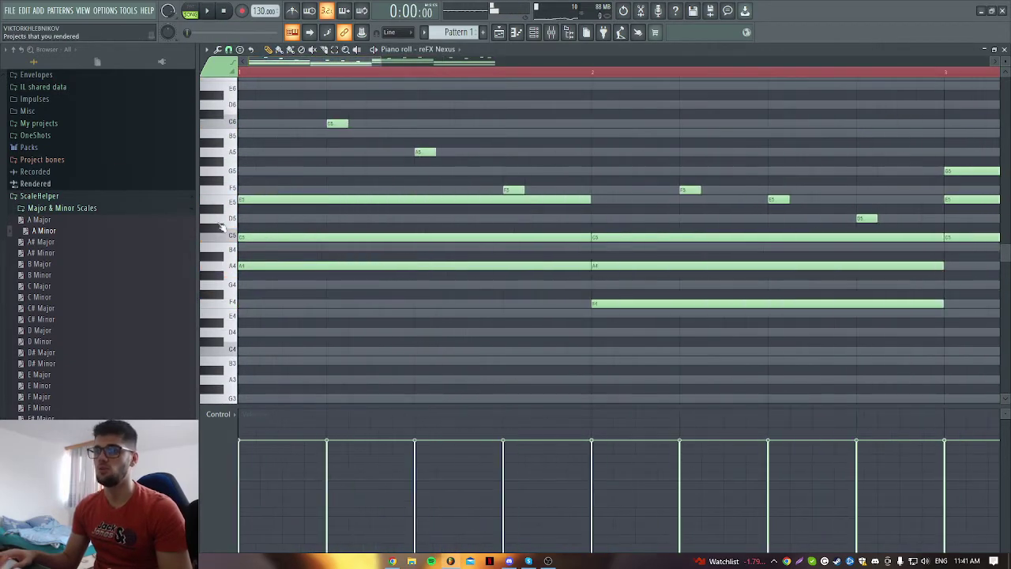
scroll(266, 260, "down", 1)
scroll(269, 253, "down", 1)
scroll(268, 253, "down", 1)
scroll(272, 245, "down", 1)
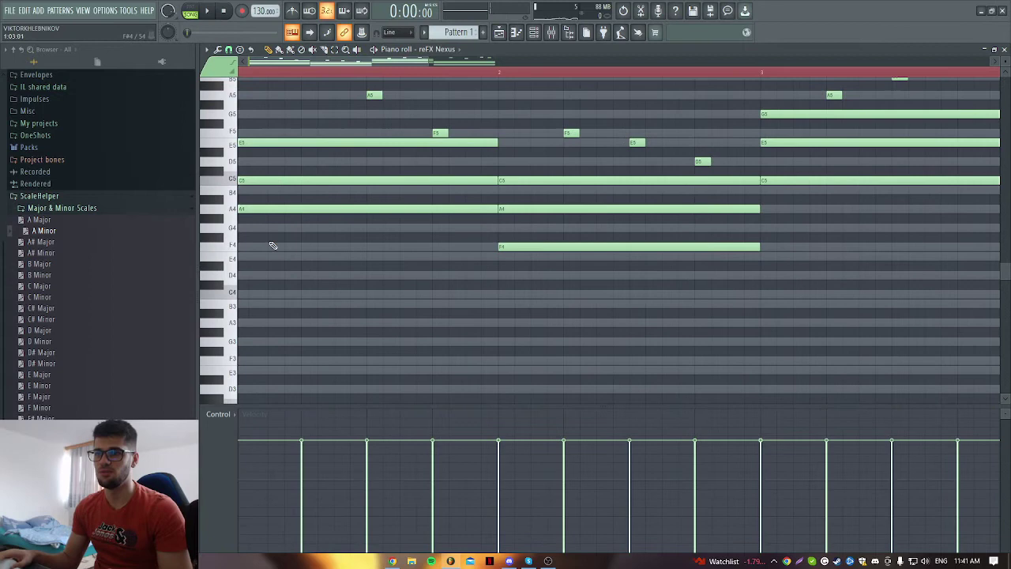
left_click(258, 321)
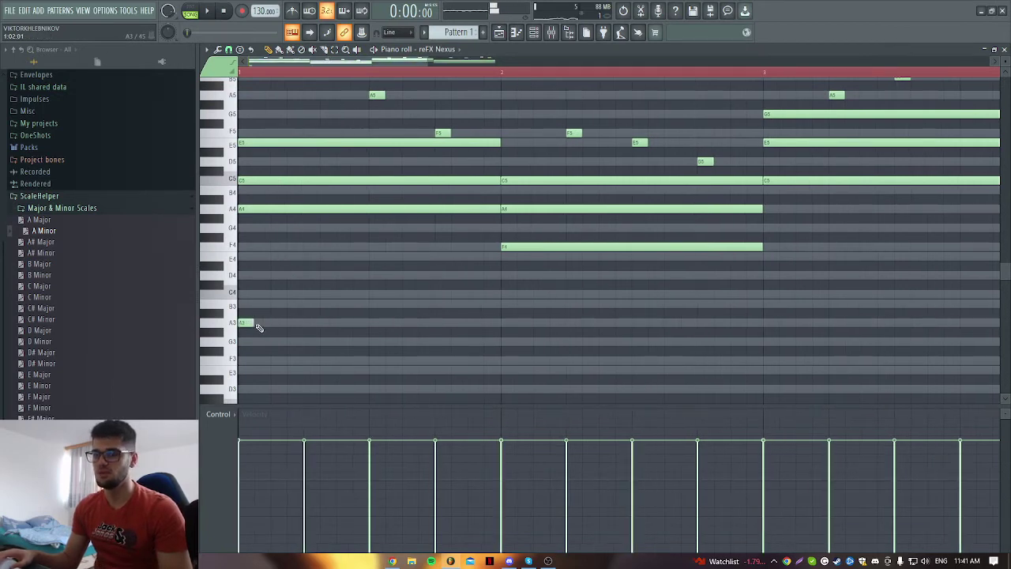
scroll(514, 334, "down", 1)
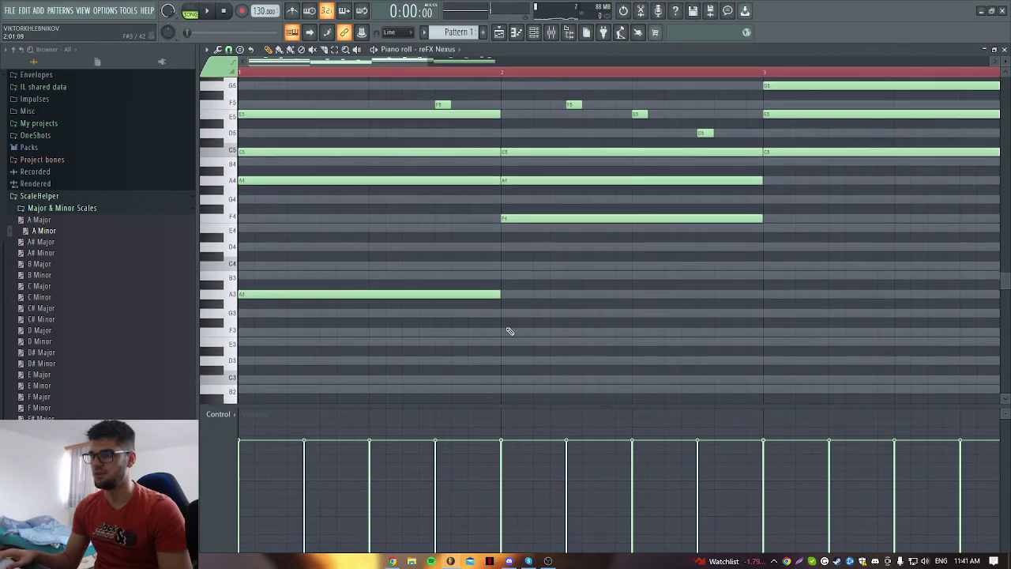
left_click_drag(525, 322, 526, 331)
scroll(556, 310, "down", 2)
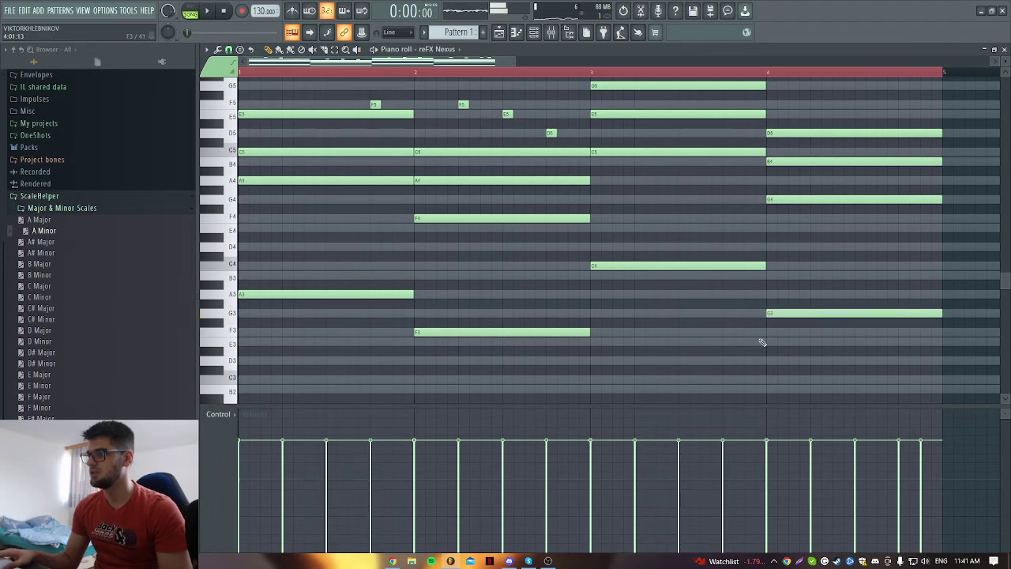
scroll(762, 342, "down", 2)
scroll(546, 305, "up", 2)
Add long top notes C6, B5 and A5 across bars 2, 3 and 4.
key("space")
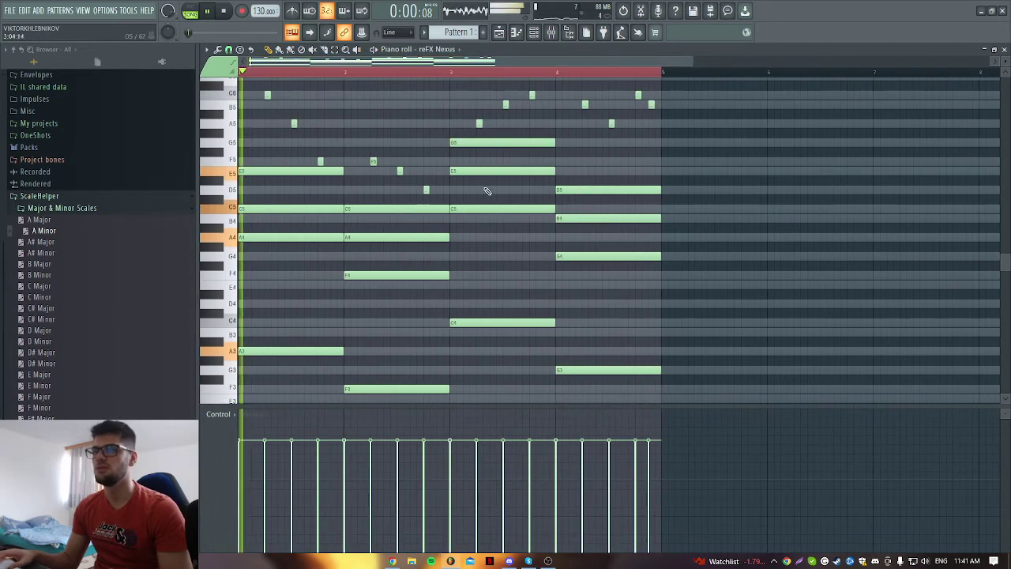
scroll(685, 227, "down", 2)
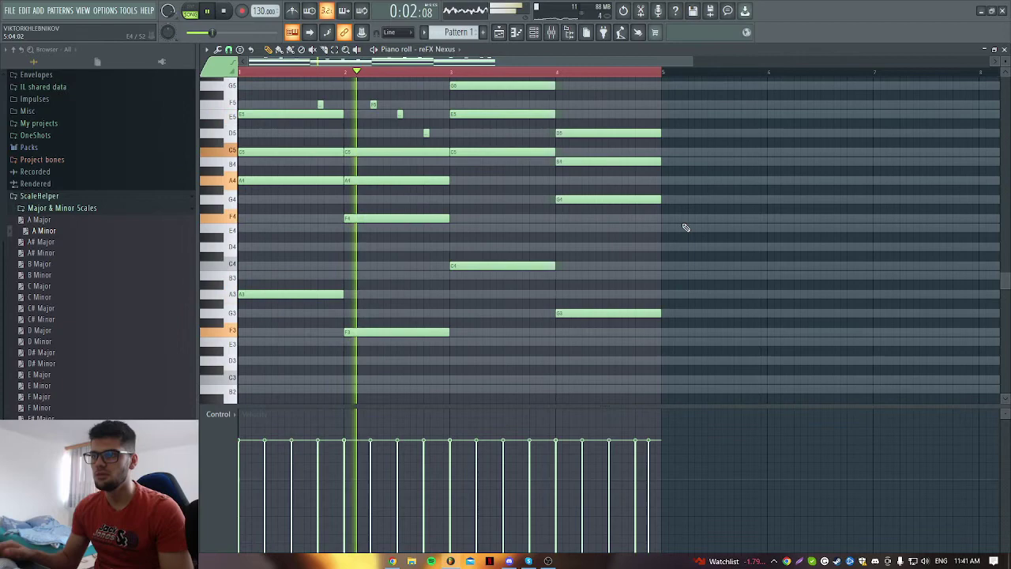
scroll(713, 239, "up", 2)
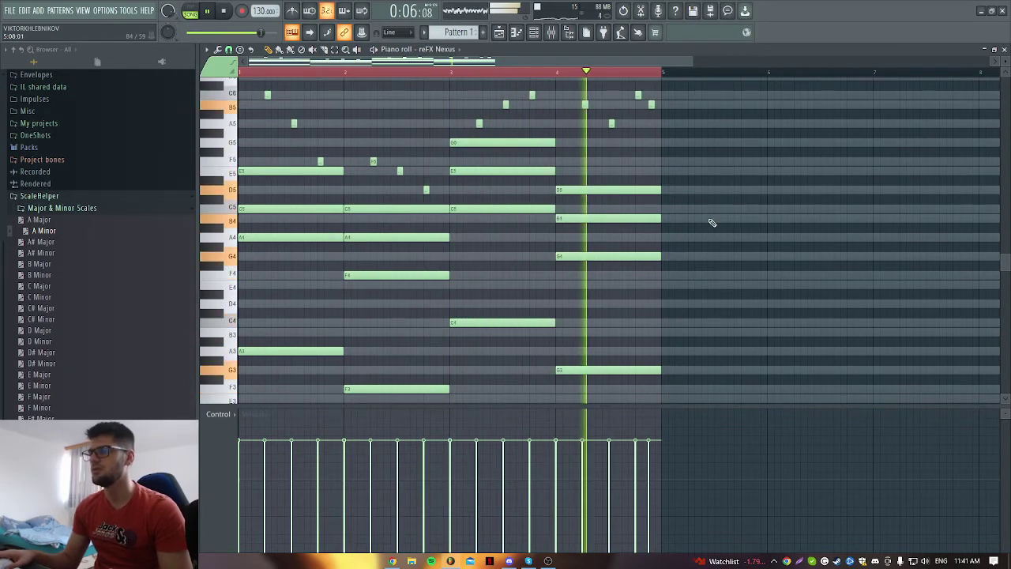
scroll(711, 225, "up", 1)
scroll(710, 225, "up", 1)
scroll(260, 168, "up", 2, "ctrl")
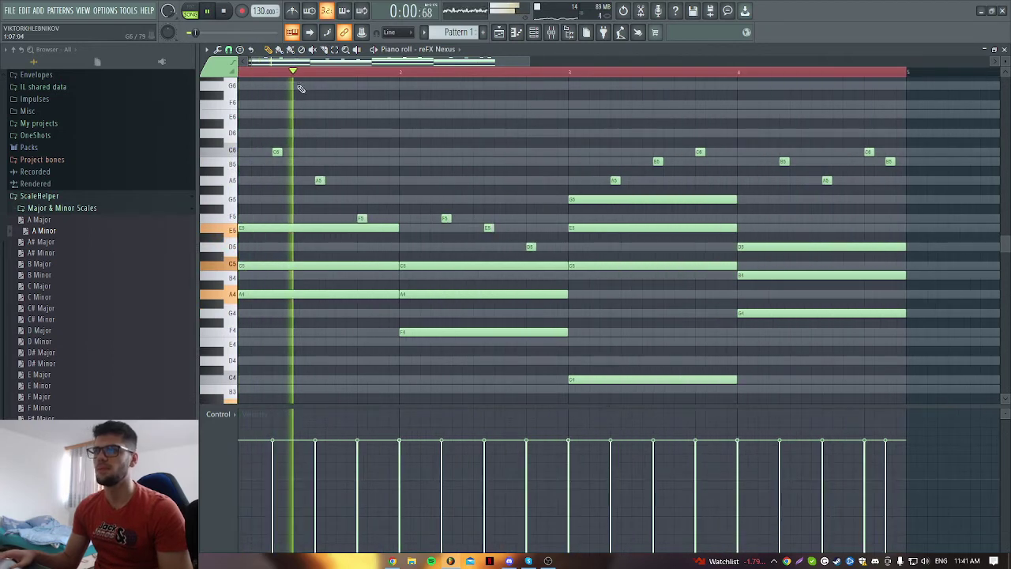
key("space")
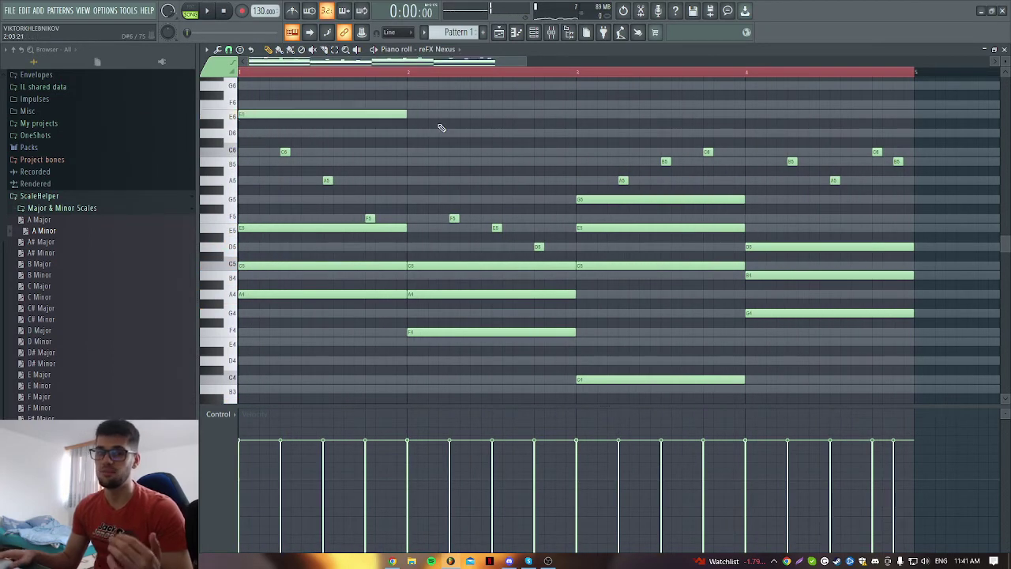
key("space")
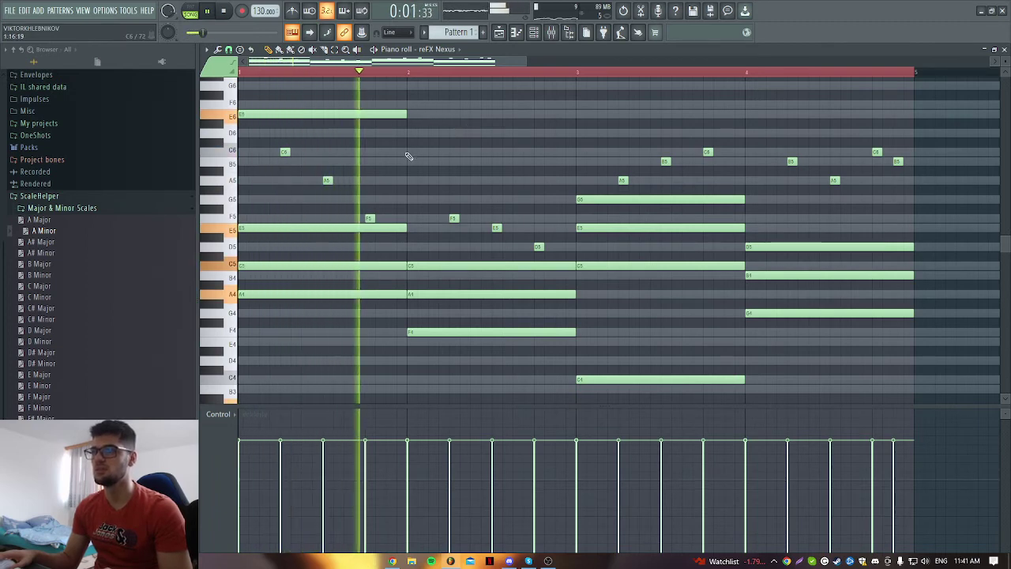
left_click(408, 152)
left_click(620, 162)
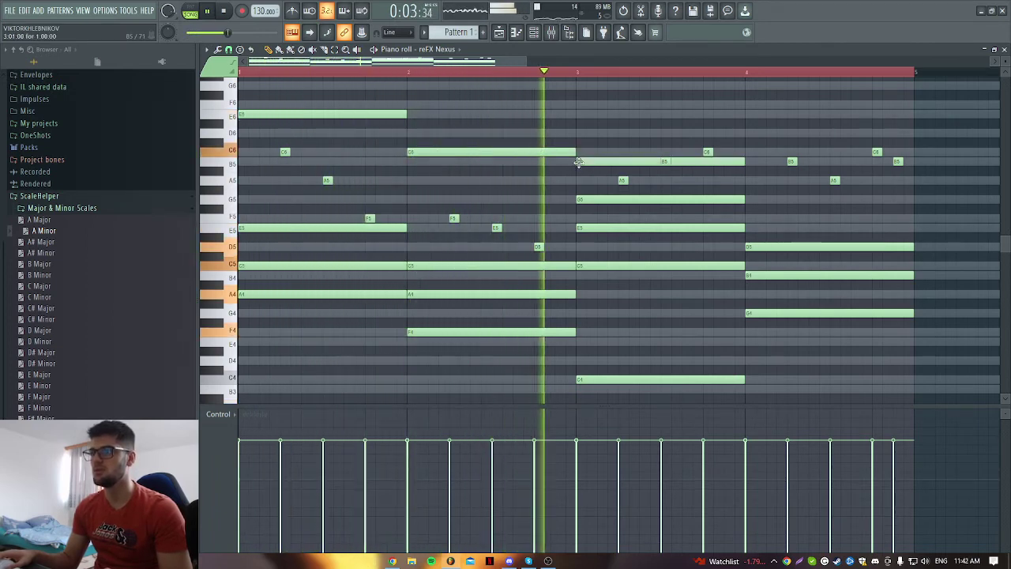
left_click(780, 181)
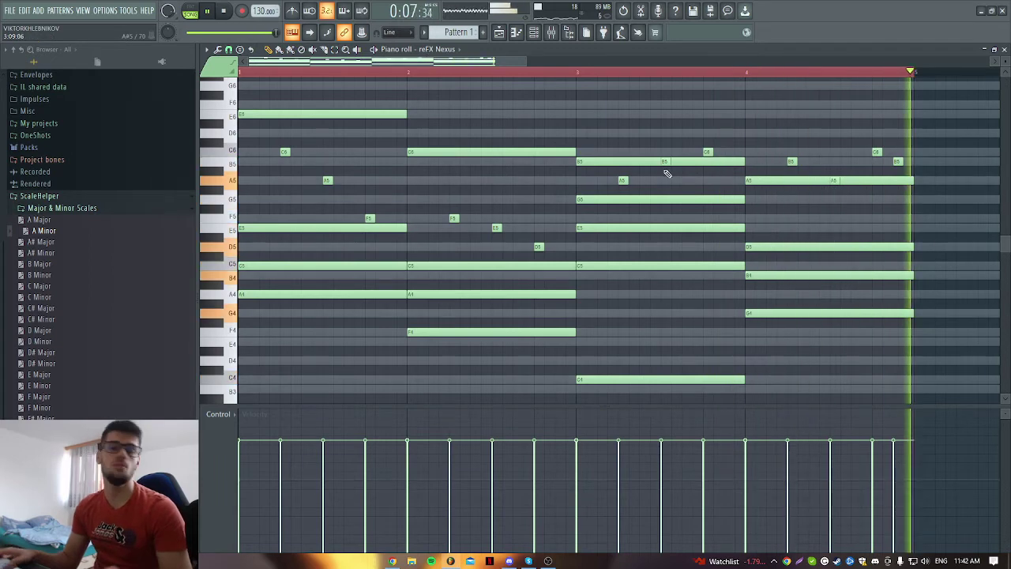
Delete the long B5 note and undo an accidental E6 note in bar 3.
scroll(666, 173, "down", 1, "ctrl")
scroll(666, 173, "down", 1, "ctrl")
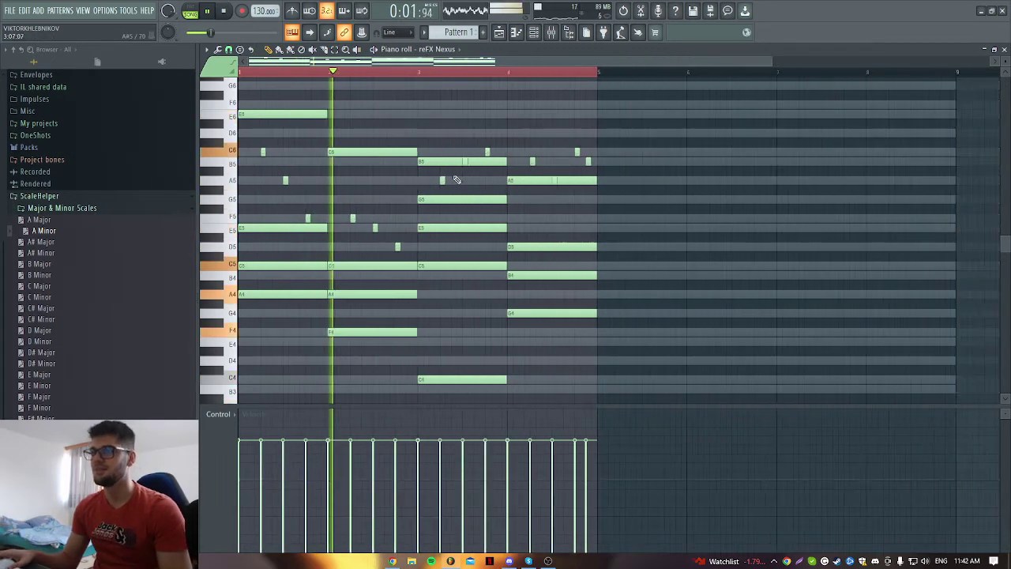
scroll(499, 170, "down", 2)
scroll(645, 158, "up", 3)
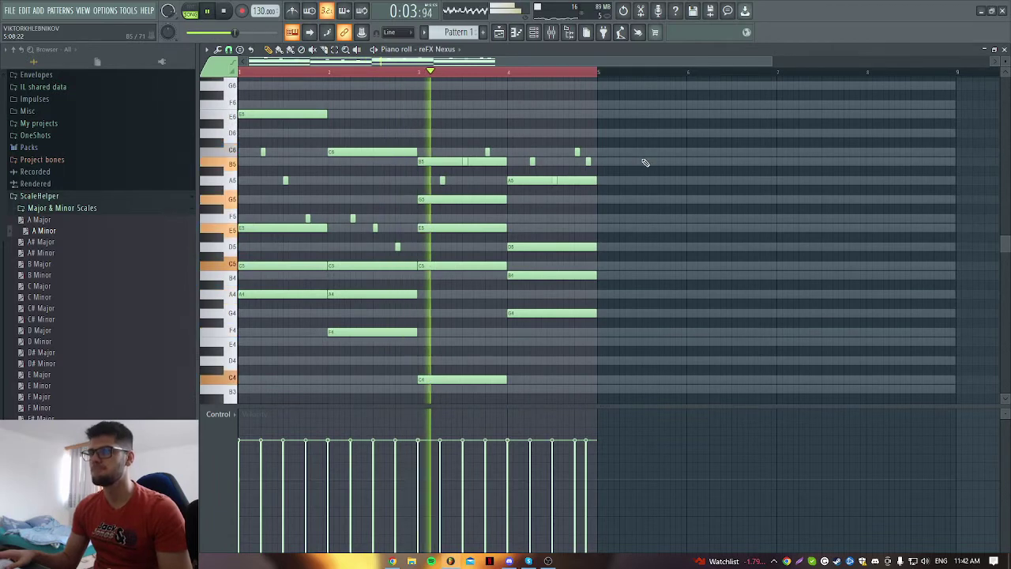
right_click(456, 163)
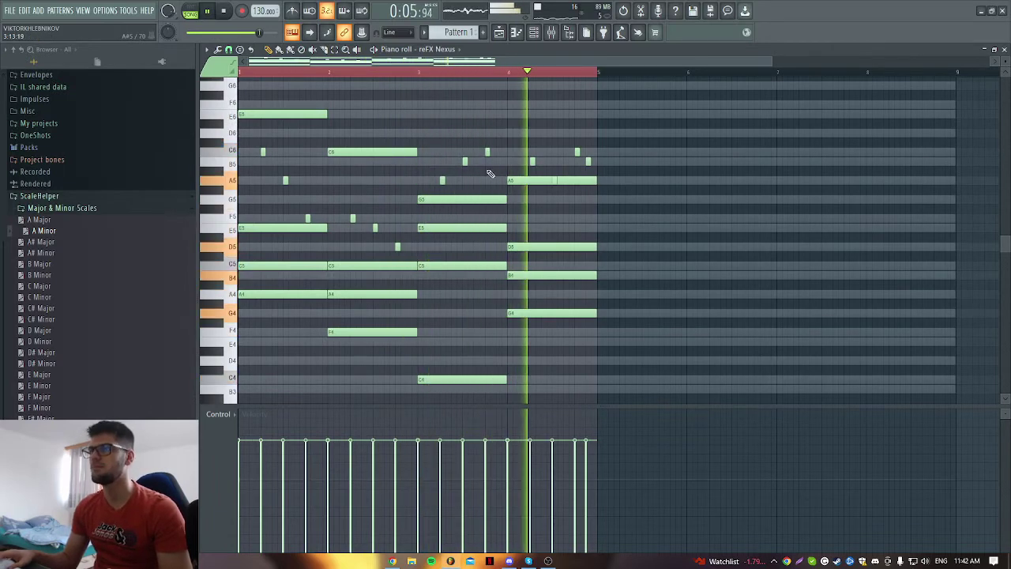
left_click_drag(424, 187, 421, 116)
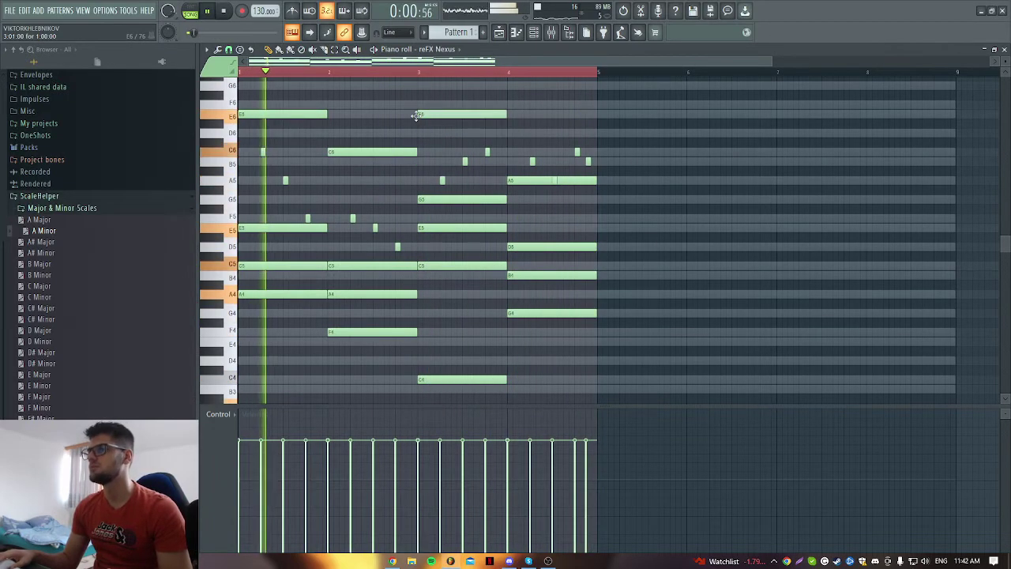
key("ctrl+z")
scroll(350, 79, "up", 3)
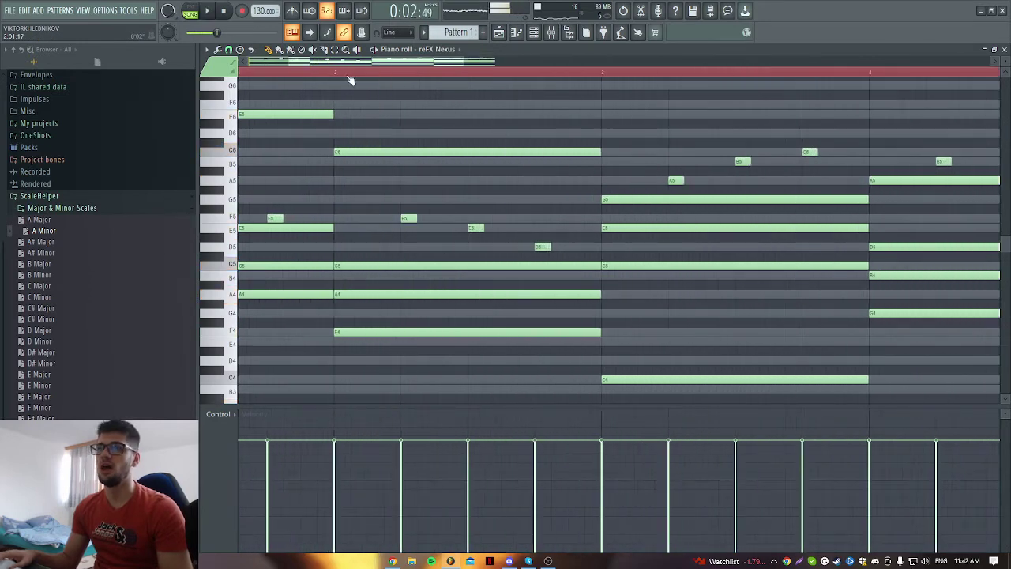
scroll(350, 165, "up", 3)
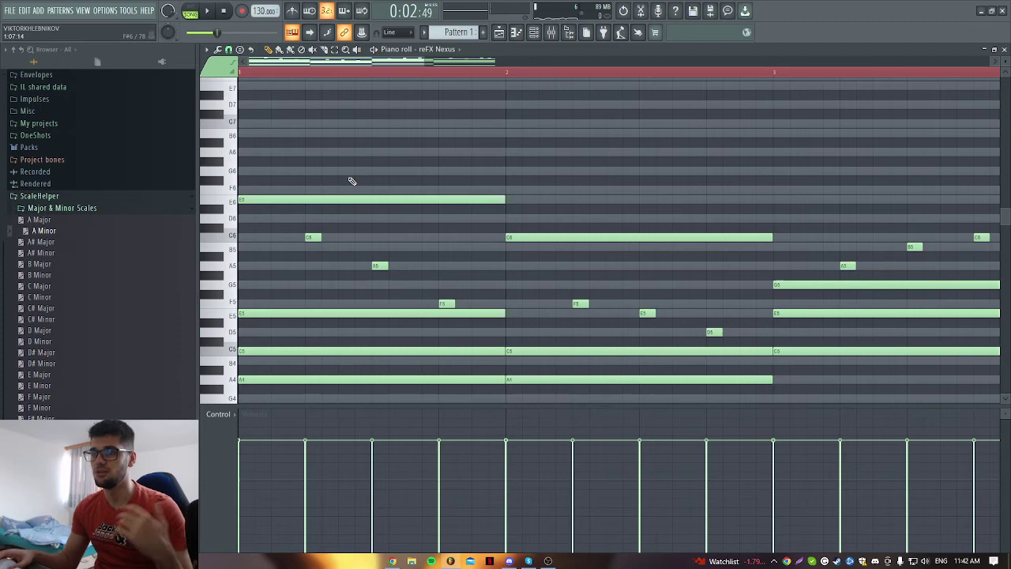
scroll(347, 178, "down", 2)
scroll(316, 181, "down", 2)
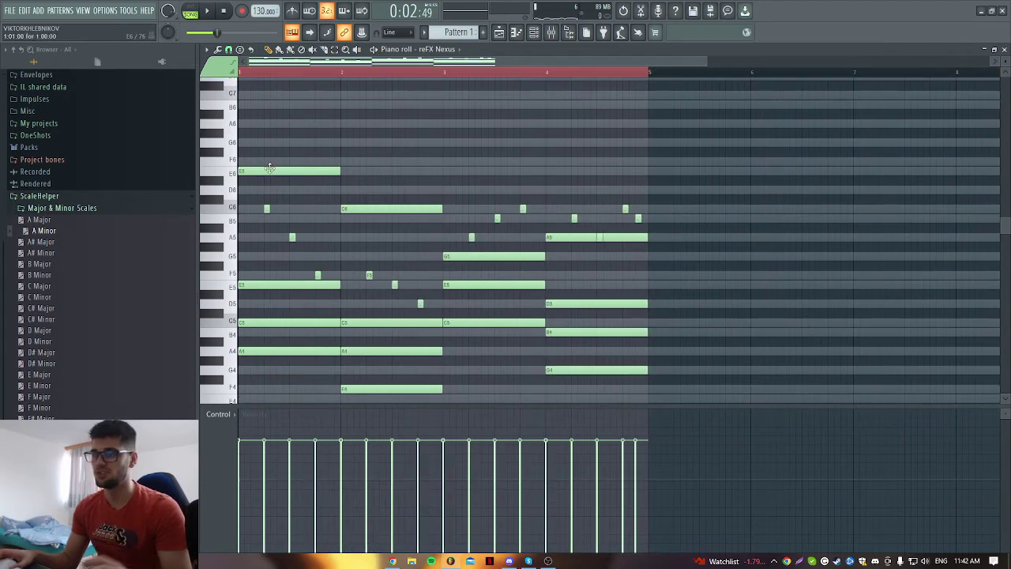
scroll(269, 168, "up", 3)
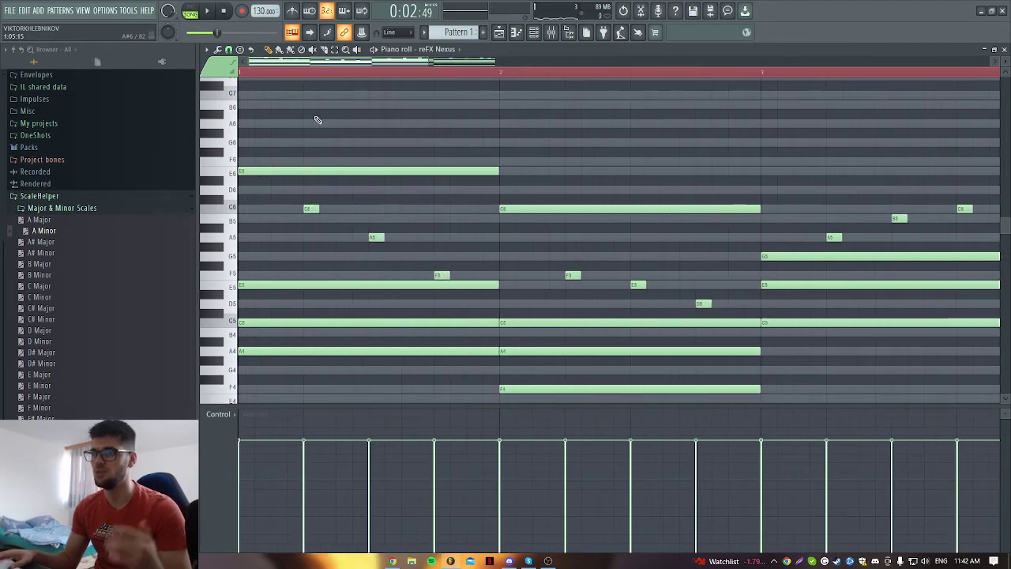
scroll(427, 143, "up", 1)
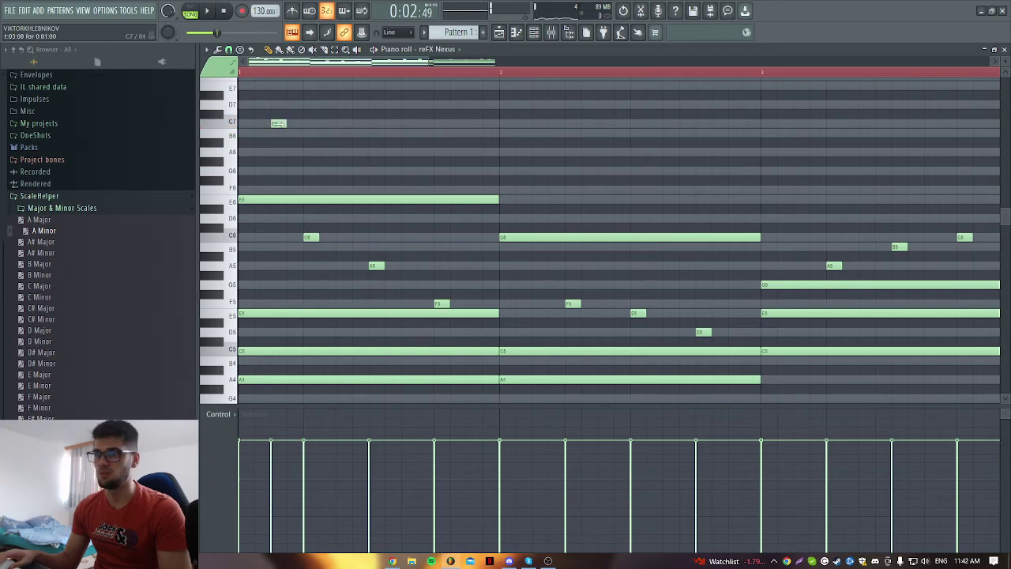
Add a descending run of short notes C7, B6, B6, A6, G6, F6, E6 through bar 3.
key("space")
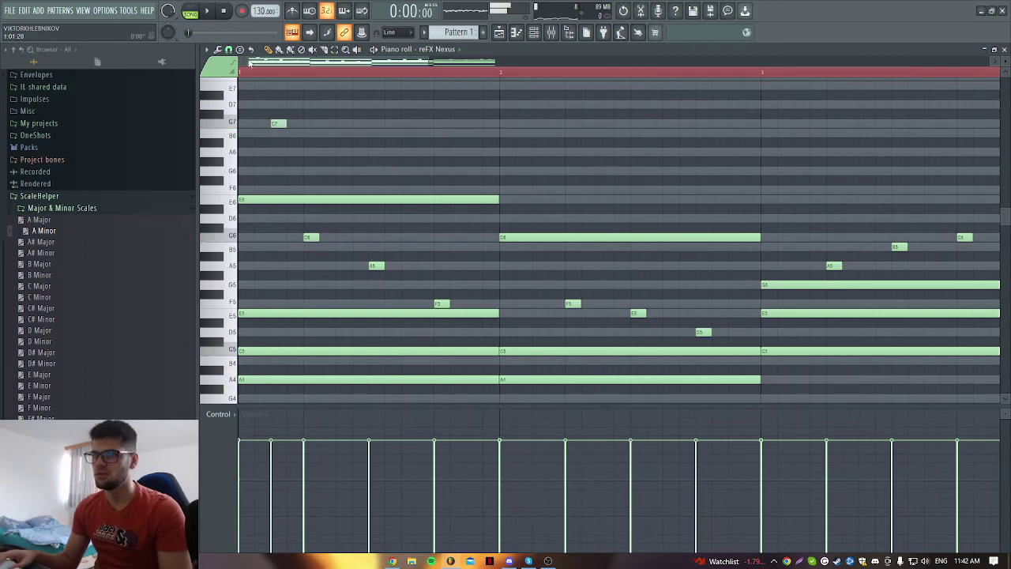
key("space")
left_click(343, 123)
left_click(408, 133)
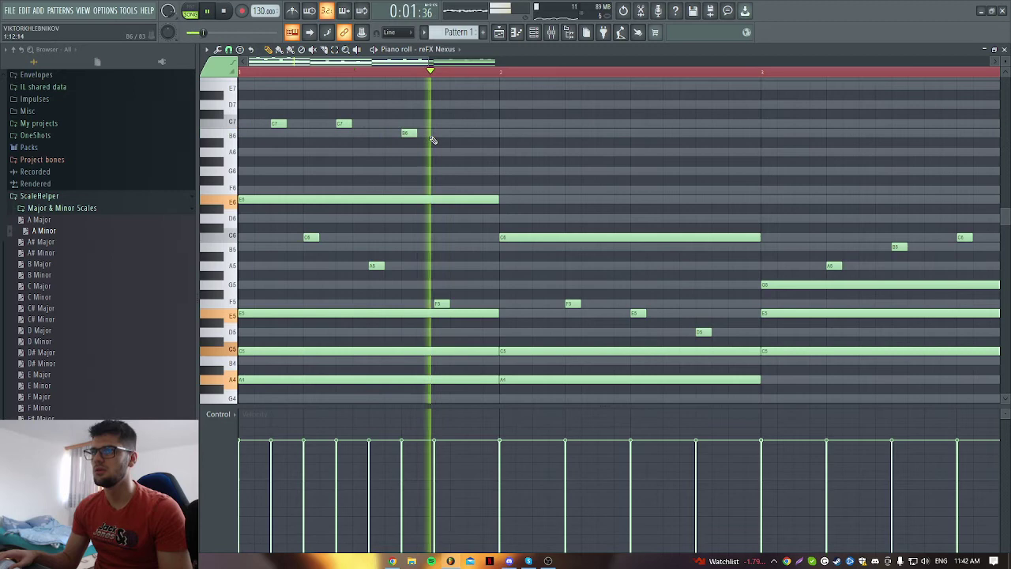
left_click(471, 132)
left_click(504, 152)
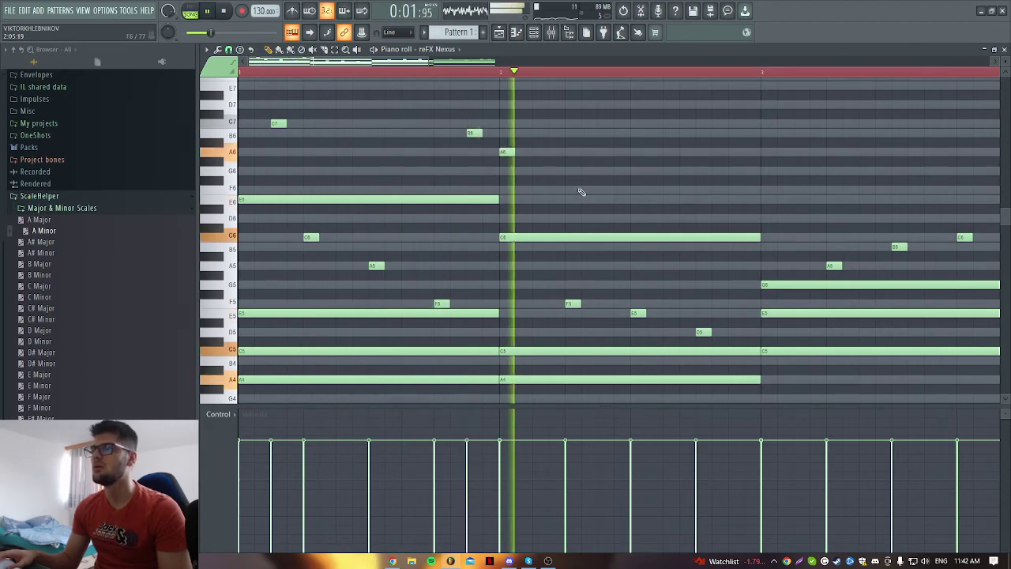
left_click(671, 171)
left_click(736, 189)
left_click(769, 199)
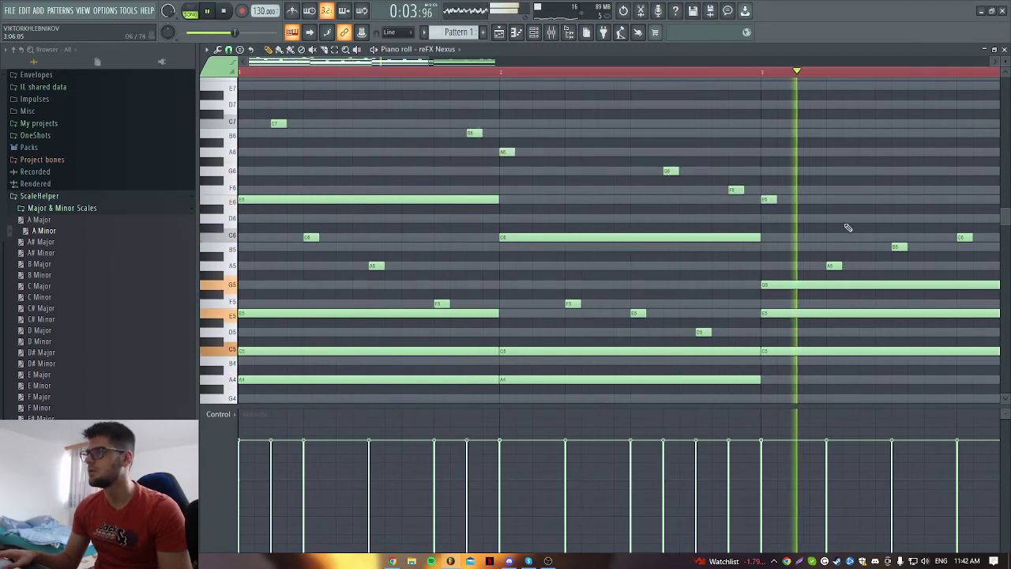
Add bar-4 F6, E6 and G6 notes, then redo the closing alternating F6–E6 flourish.
left_click(855, 189)
left_click(881, 199)
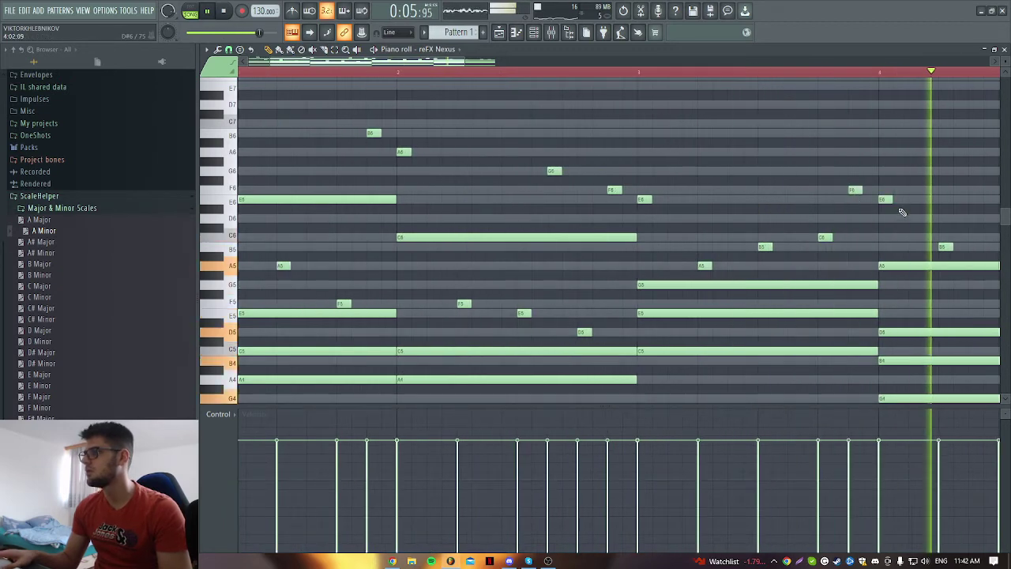
left_click(694, 170)
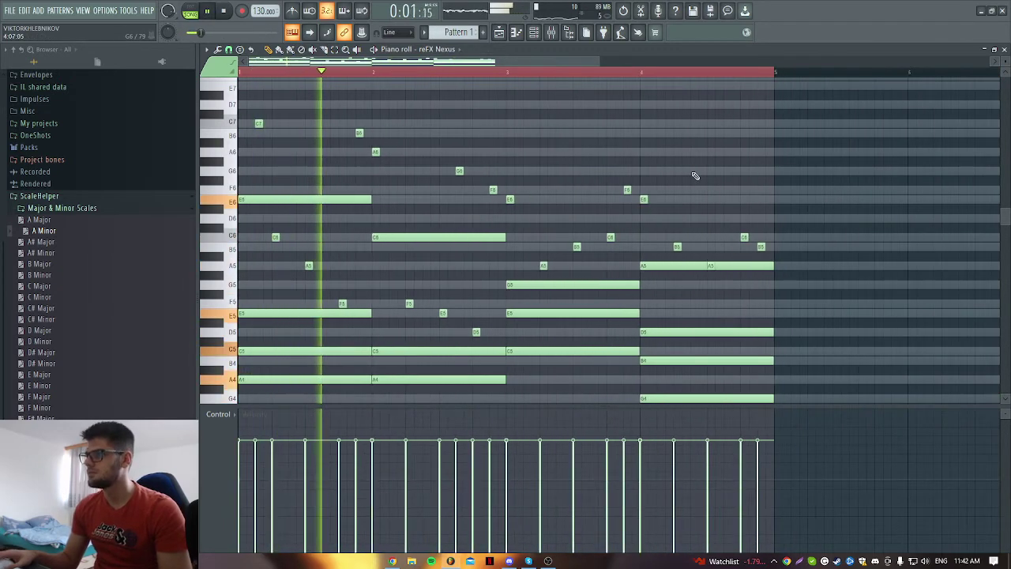
left_click(712, 190)
left_click(719, 199)
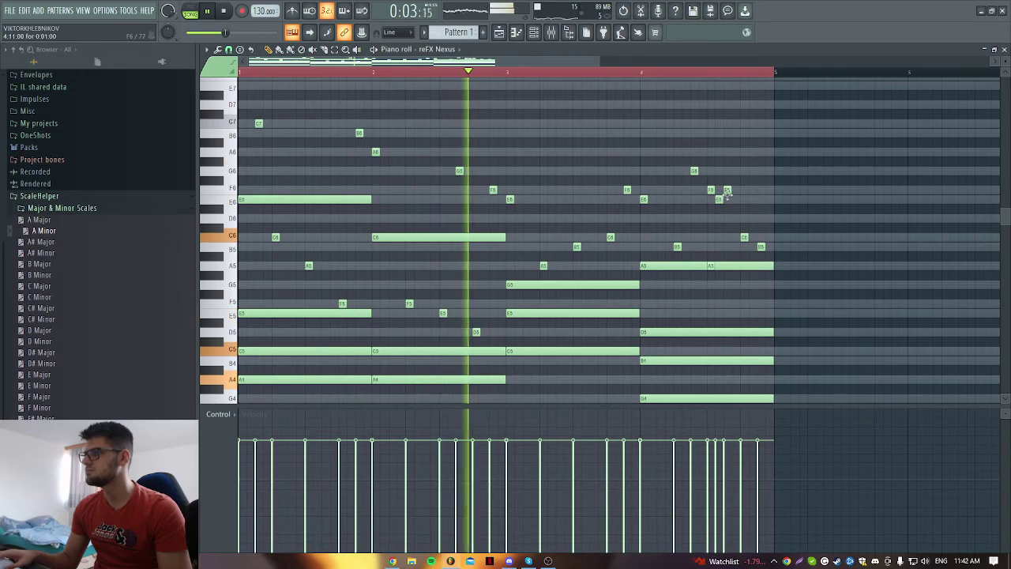
right_click(734, 199)
right_click(727, 189)
right_click(718, 199)
right_click(712, 190)
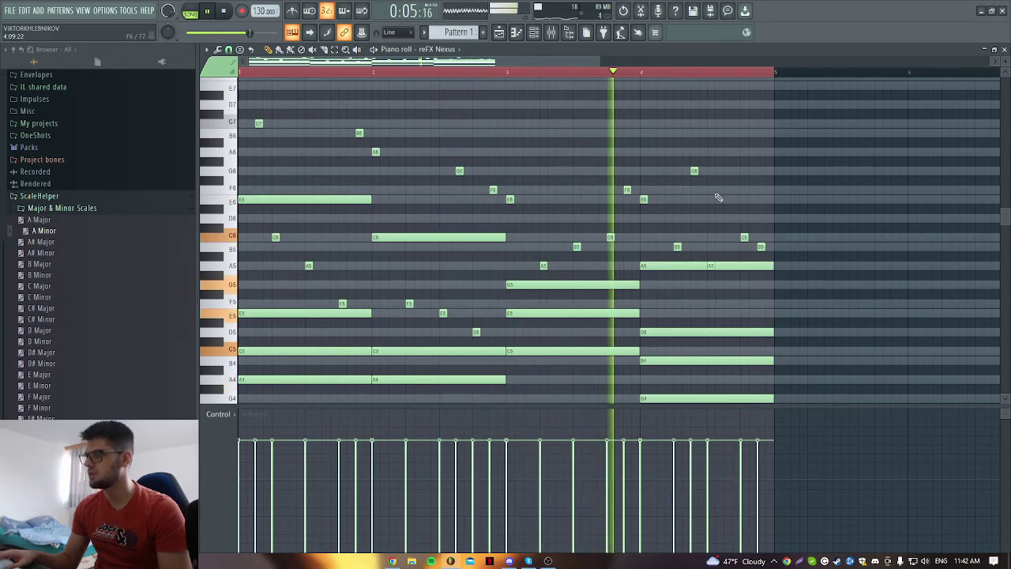
left_click(727, 189)
left_click(735, 199)
left_click(761, 199)
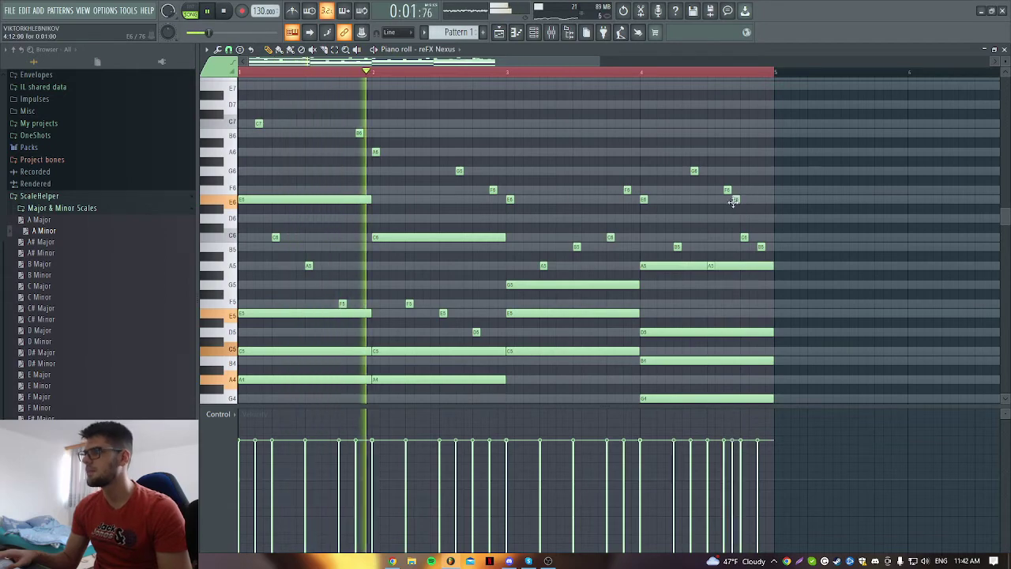
scroll(738, 211, "up", 3, "ctrl")
scroll(735, 206, "down", 3, "ctrl")
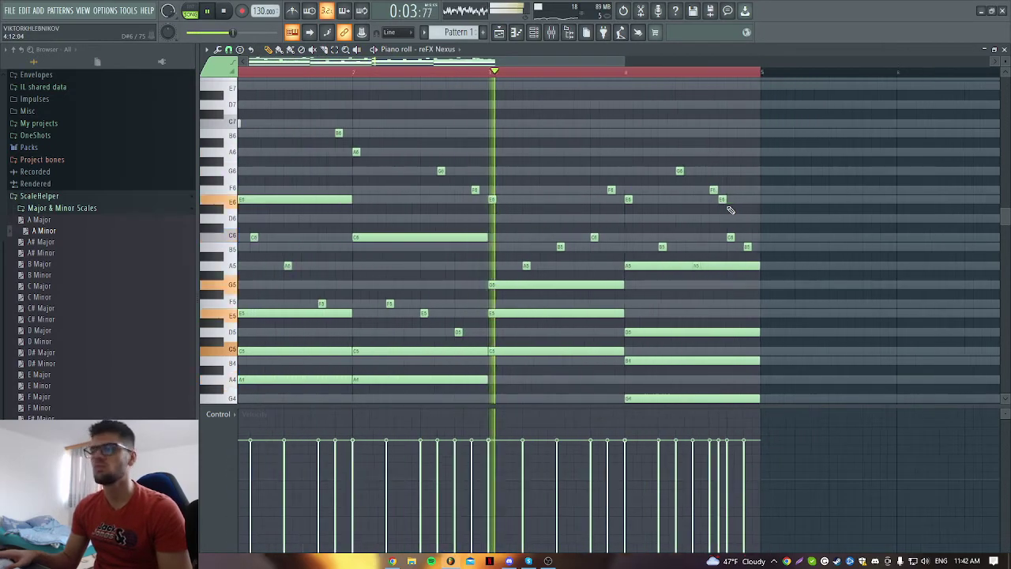
scroll(759, 218, "down", 2, "ctrl")
scroll(711, 221, "down", 2)
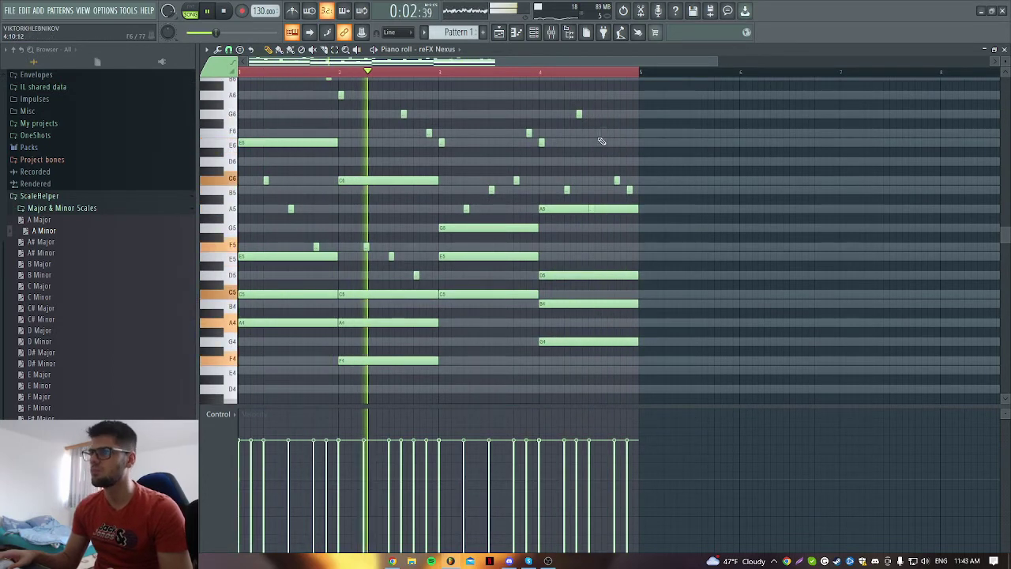
scroll(616, 146, "up", 3)
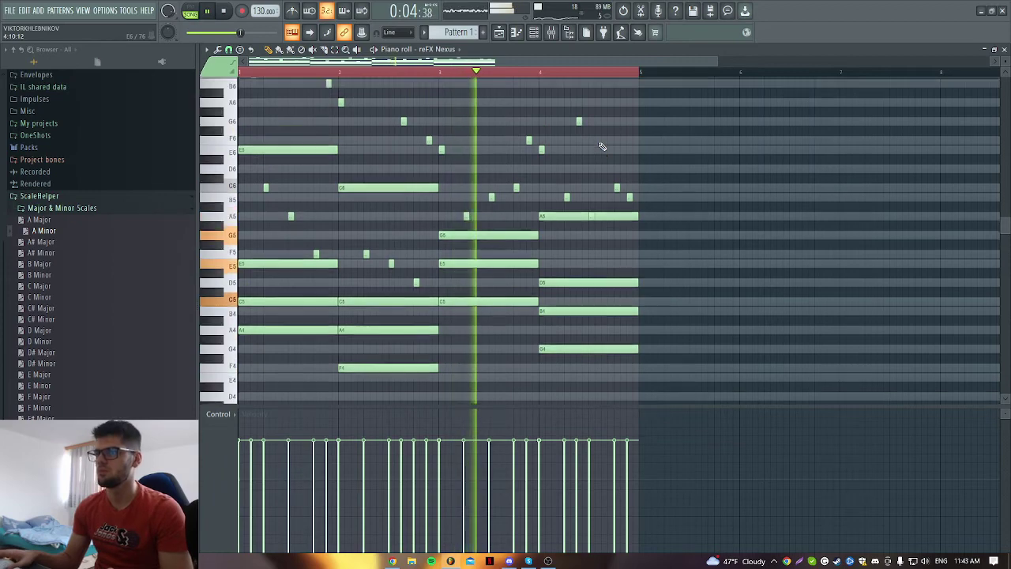
scroll(635, 198, "down", 6)
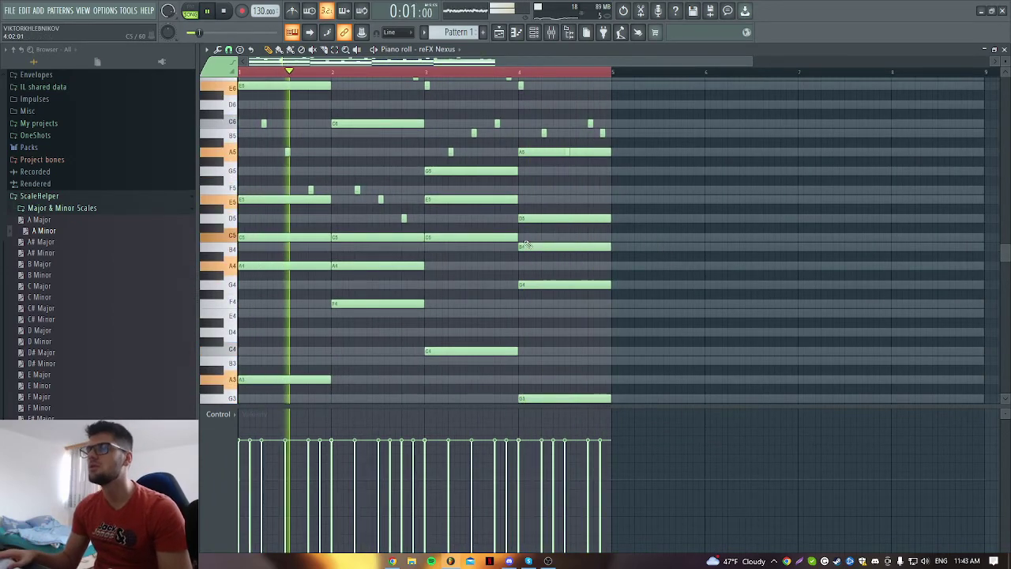
scroll(527, 228, "up", 5)
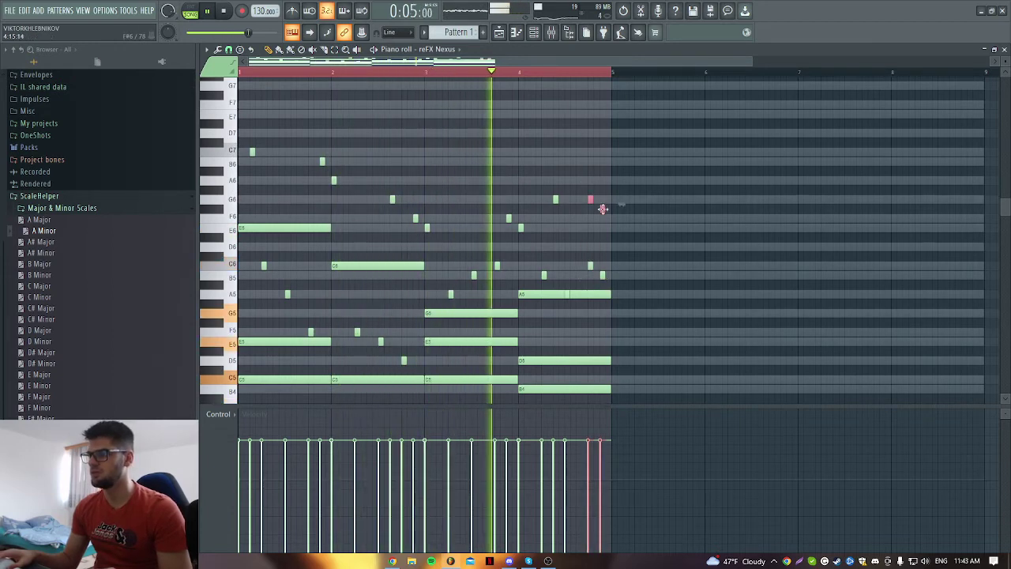
mouse_move(590, 265)
left_mouse_down()
mouse_move(600, 159)
mouse_move(611, 179)
left_mouse_up()
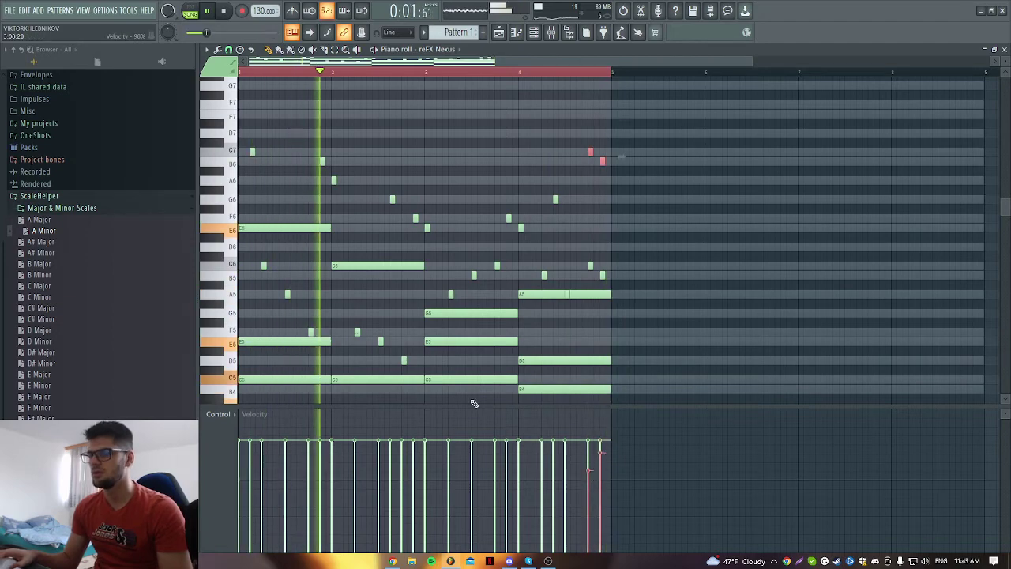
left_click(676, 302)
scroll(676, 303, "down", 2, "ctrl")
scroll(569, 282, "down", 3)
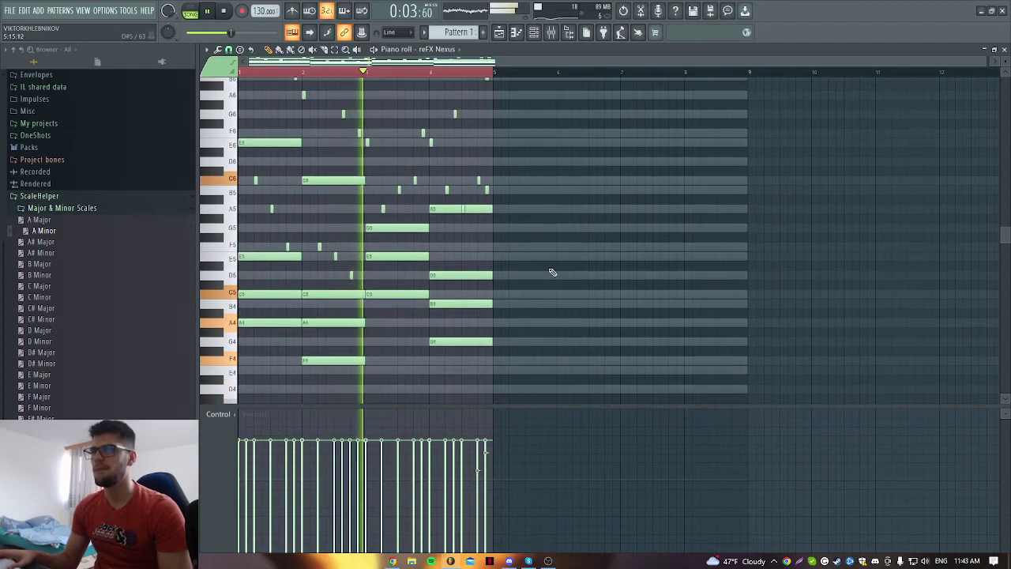
scroll(535, 266, "up", 3, "ctrl")
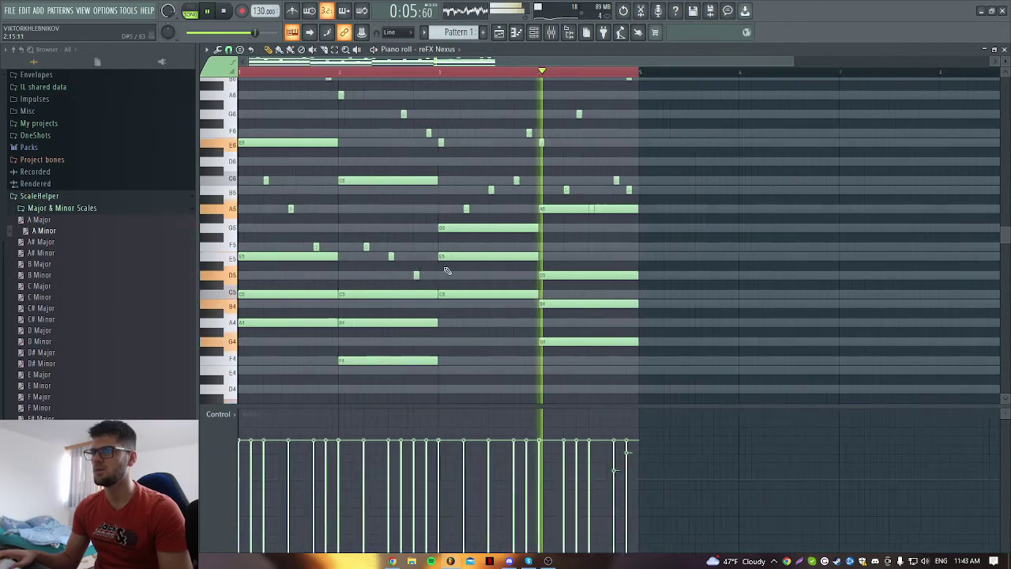
scroll(445, 269, "down", 1, "ctrl")
scroll(692, 296, "up", 4)
key("space")
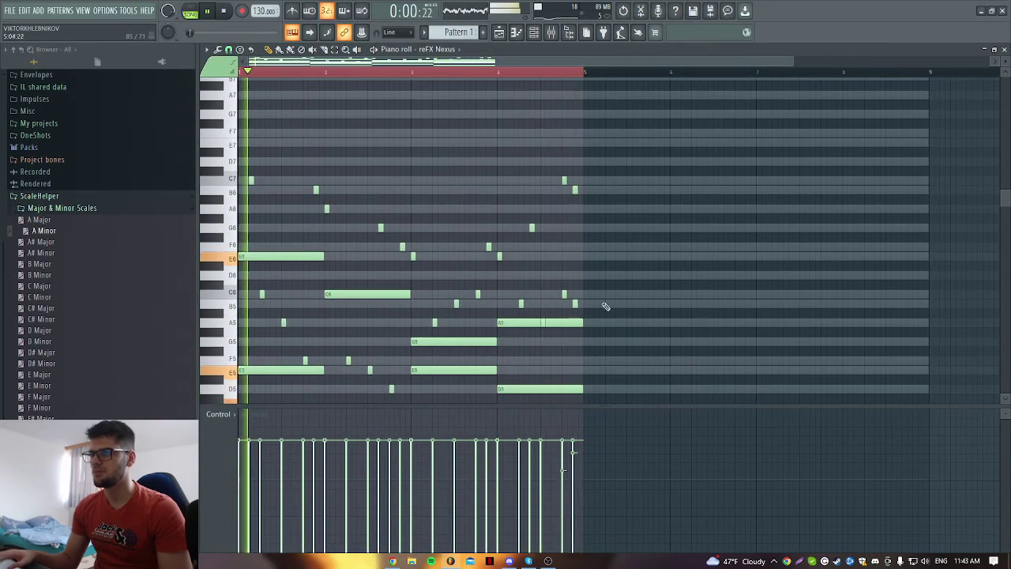
scroll(529, 322, "down", 1, "ctrl")
scroll(529, 322, "down", 1, "ctrl")
scroll(530, 312, "down", 2)
scroll(532, 300, "down", 1)
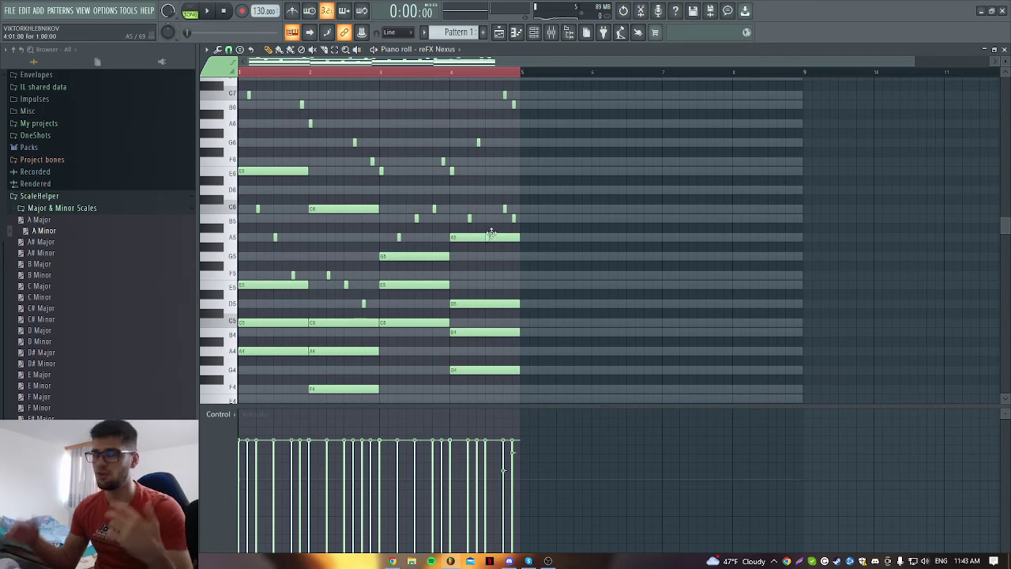
In reFX Nexus, audition TrapGod3 presets from LV XP Vol 3 and raise the output level.
left_click(533, 35)
left_click(289, 180)
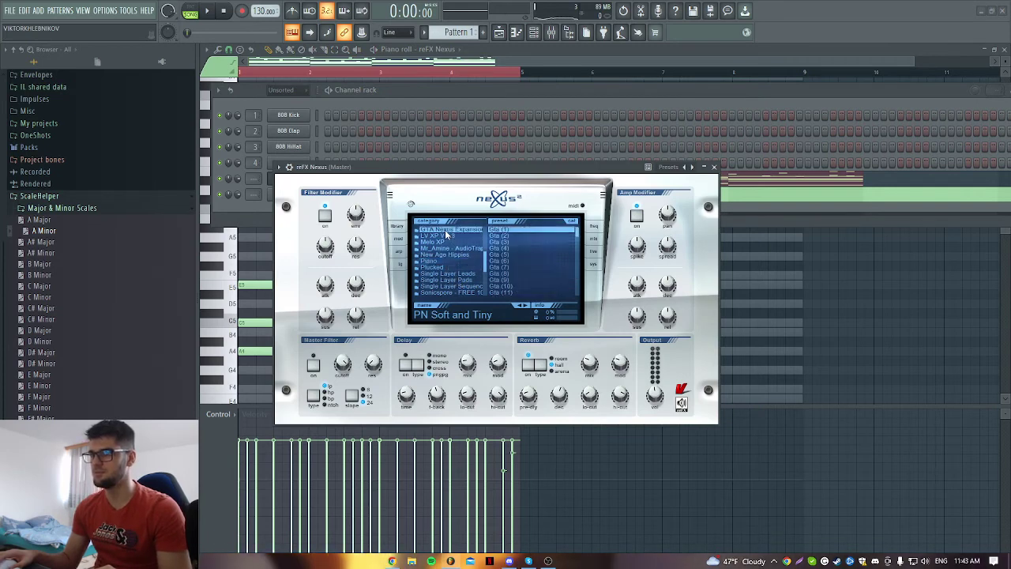
left_click(460, 236)
scroll(482, 264, "down", 5)
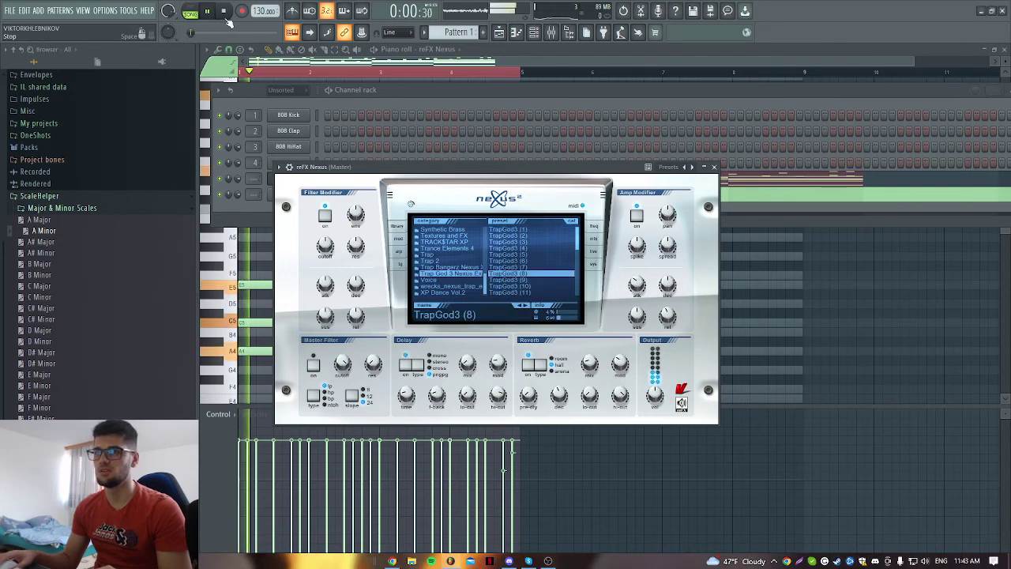
left_click(549, 279)
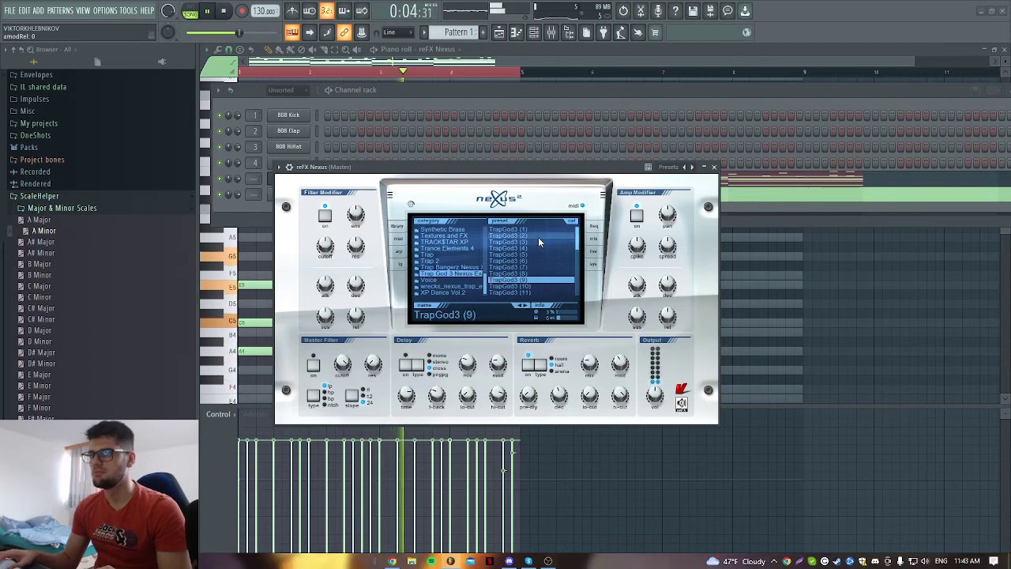
left_click_drag(654, 401, 654, 393)
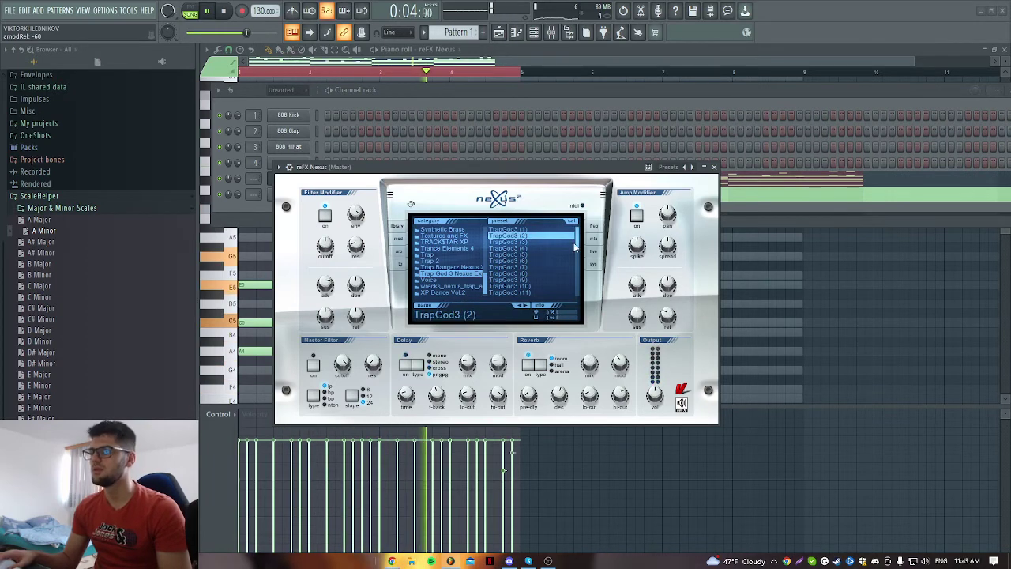
left_click(545, 241)
key("Return")
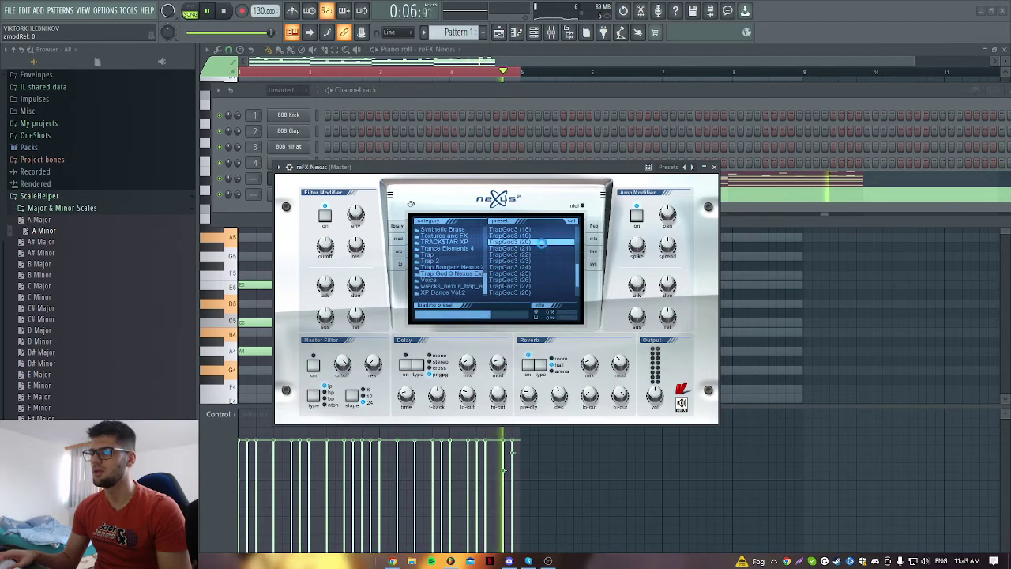
Browse the trap categories, try W Choir Chops, then load DRILL MAFIA - PIN 2.
left_click(472, 268)
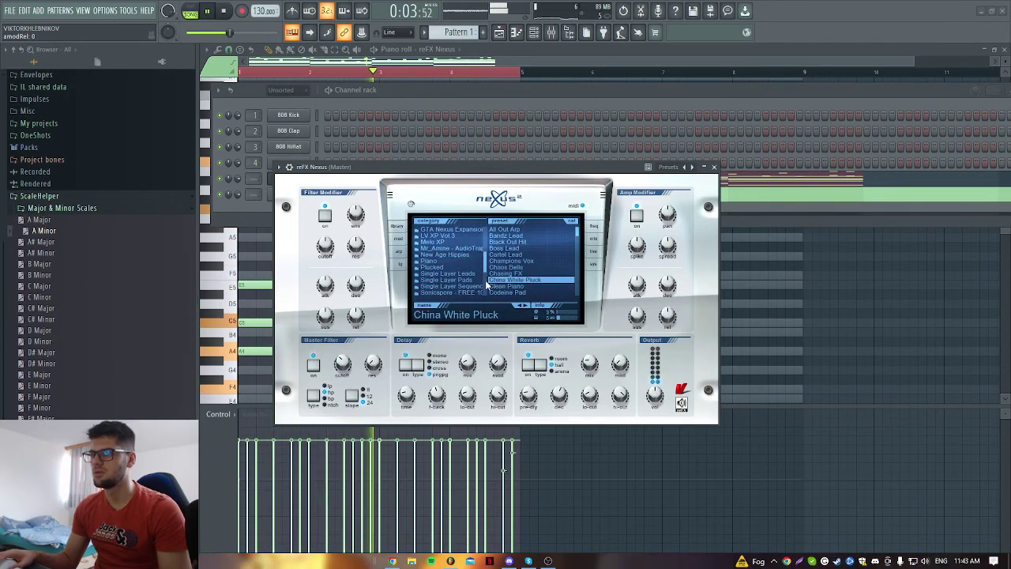
scroll(478, 268, "down", 5)
left_click(471, 287)
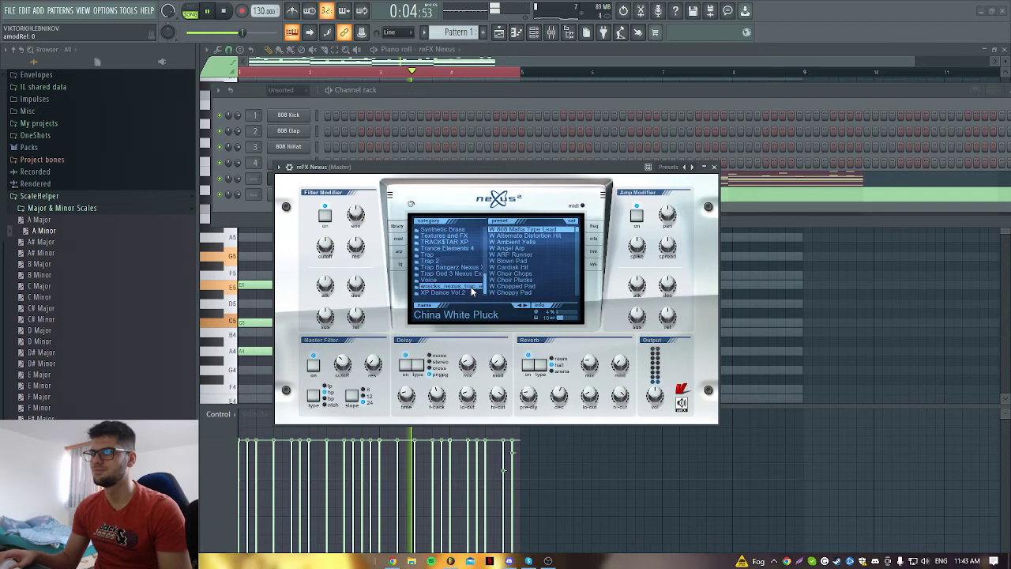
key("Return")
left_click(511, 273)
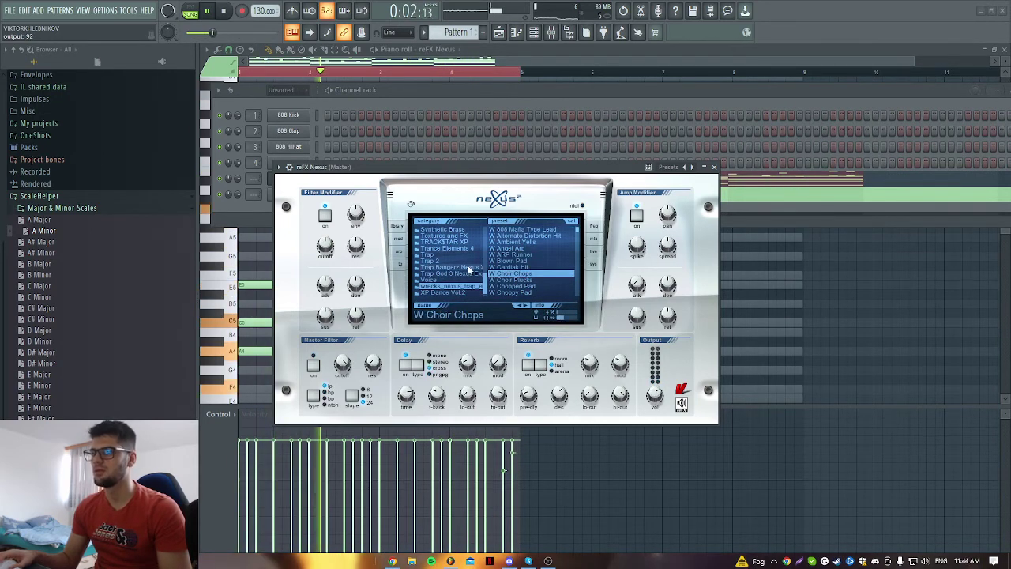
scroll(484, 272, "up", 5)
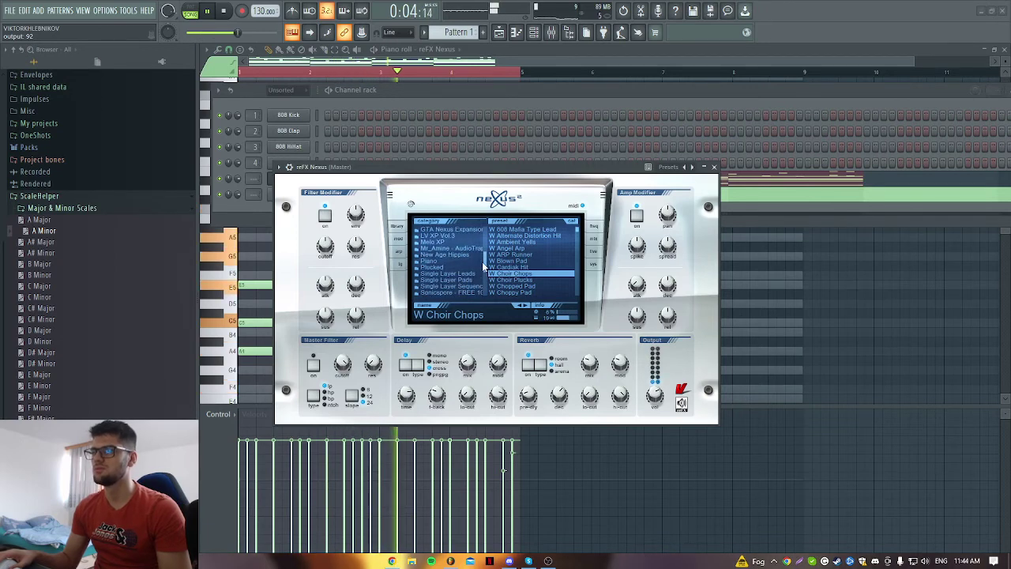
scroll(474, 260, "up", 3)
scroll(470, 255, "up", 3)
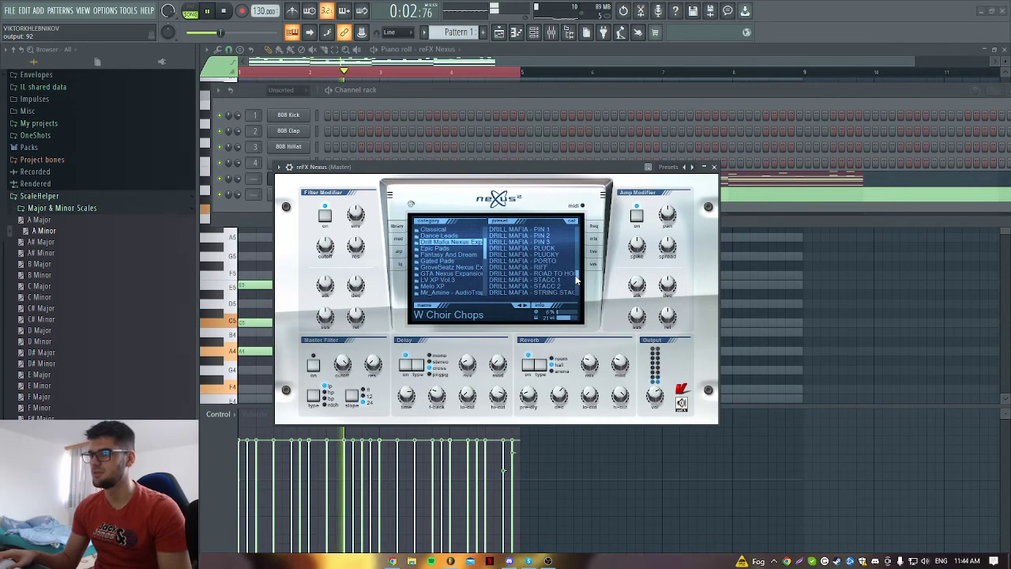
left_click(548, 235)
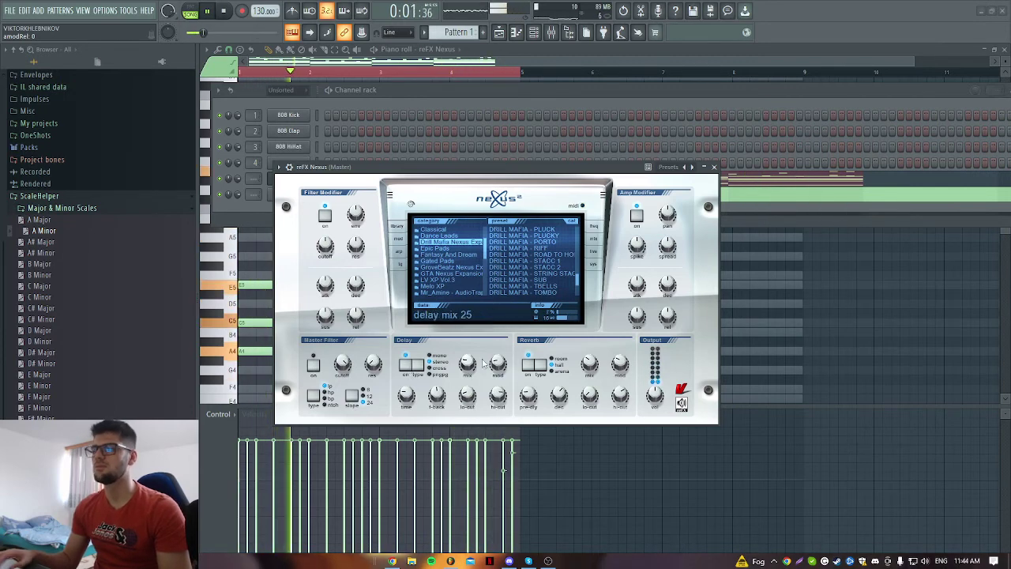
Render Pattern 1 as an audio clip and place it on Track 2.
left_click(503, 36)
key("space")
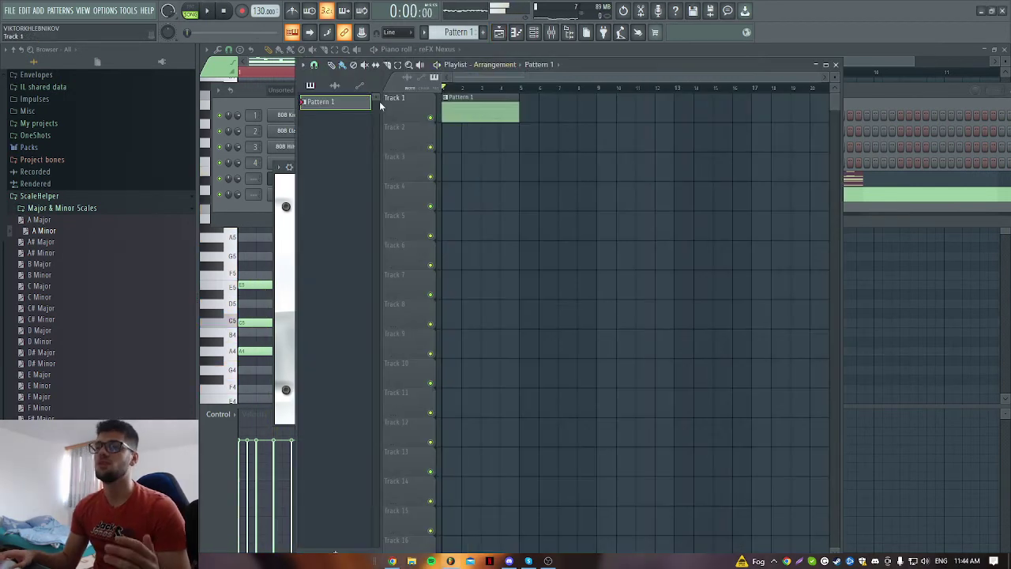
right_click(321, 114)
left_click(422, 278)
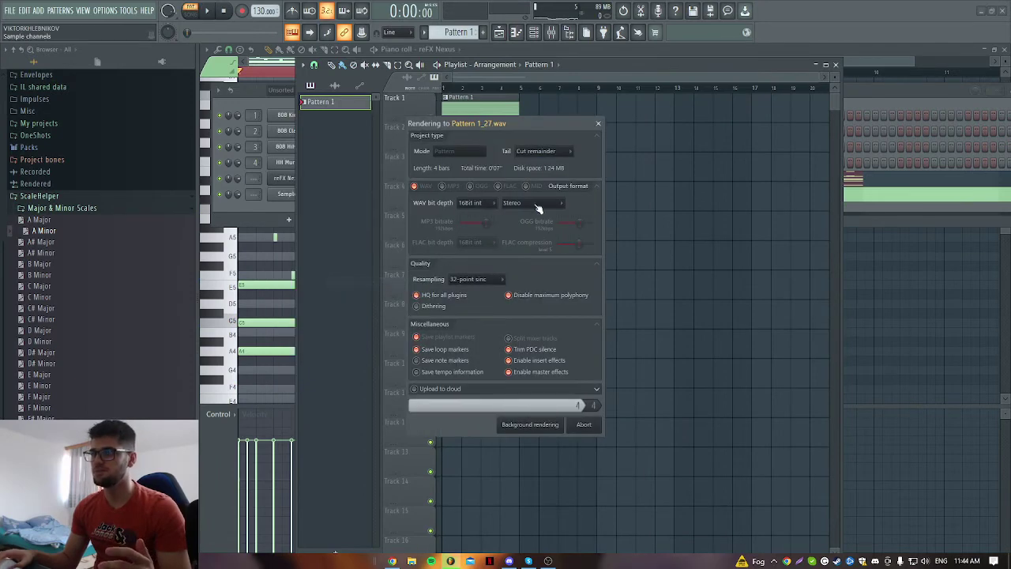
left_click(533, 156)
left_click_drag(335, 102, 489, 150)
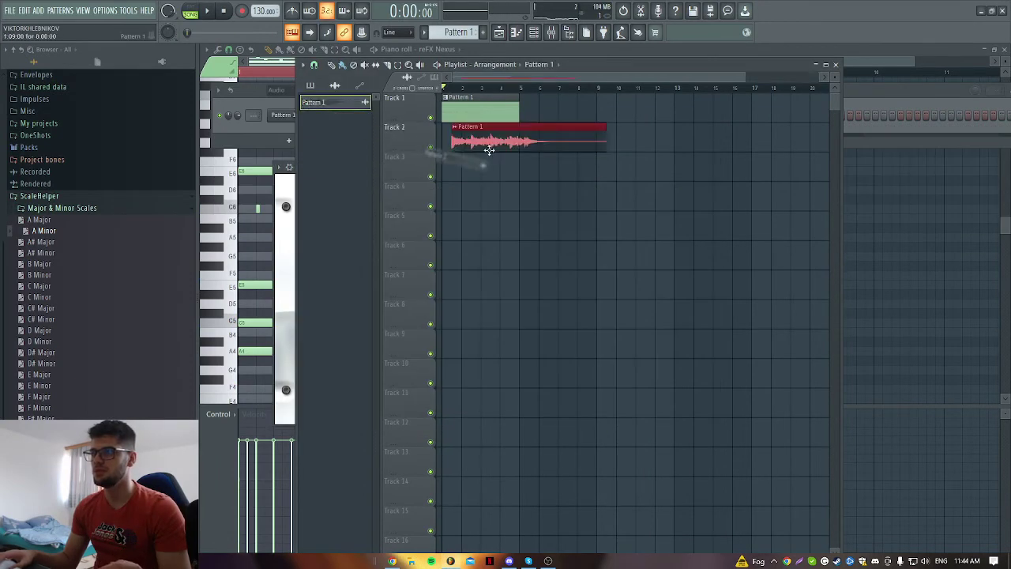
Re-render the pattern, delete Track 1's pattern clip, and set the clip's time-stretch mode to Auto.
right_click(352, 102)
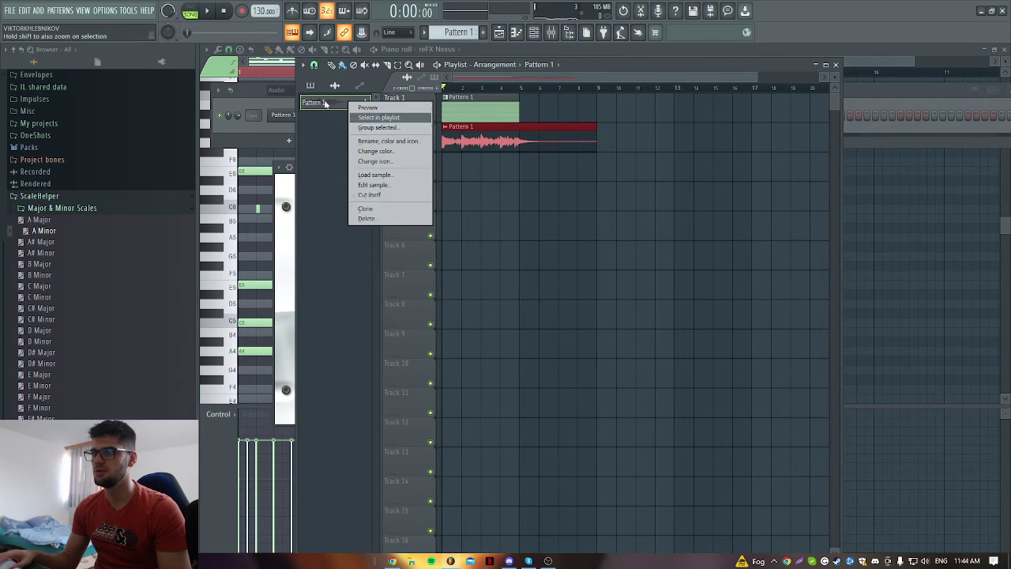
left_click(324, 104)
right_click(320, 102)
left_click(348, 215)
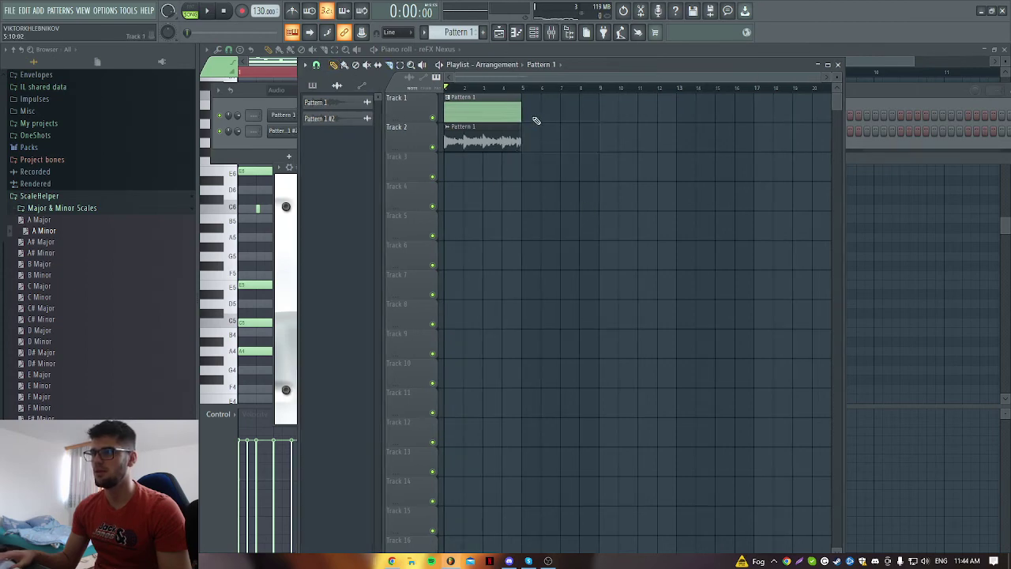
right_click(482, 110)
double_click(490, 138)
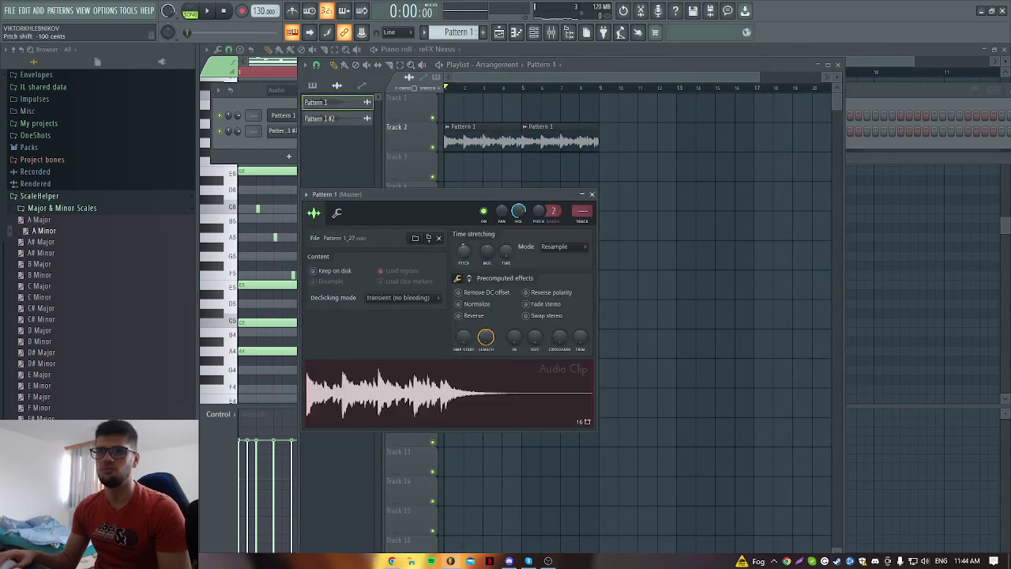
left_click_drag(463, 250, 462, 249)
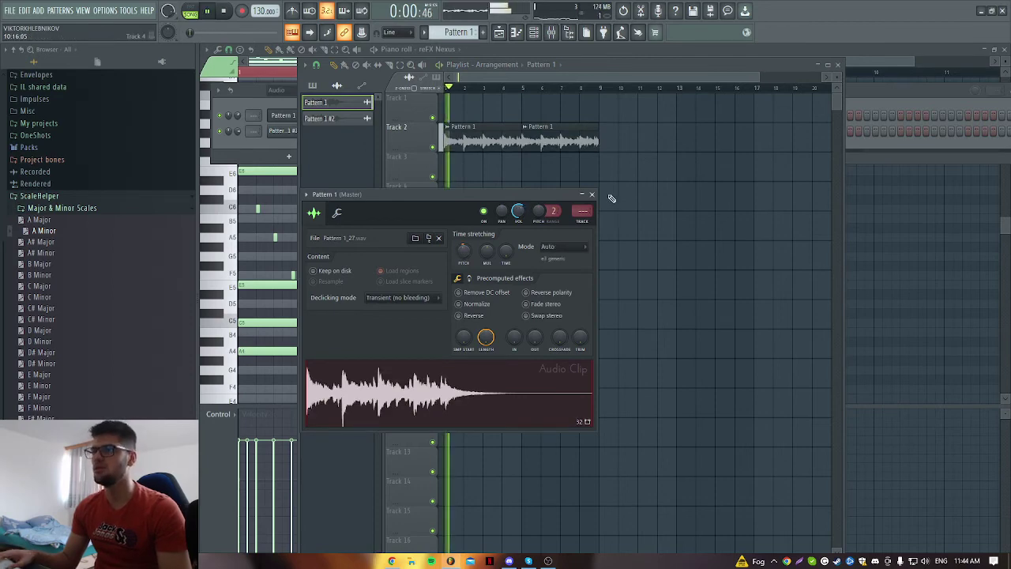
Stop playback, close the audio clip settings and expand the Drum Kits browser folder.
key("F6")
left_click(143, 197)
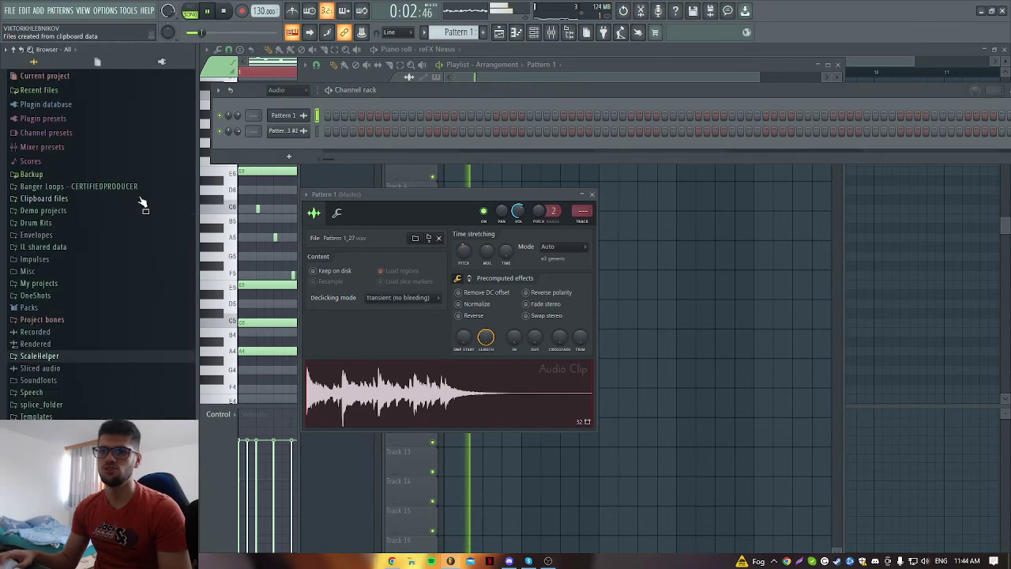
key("space")
left_click(591, 196)
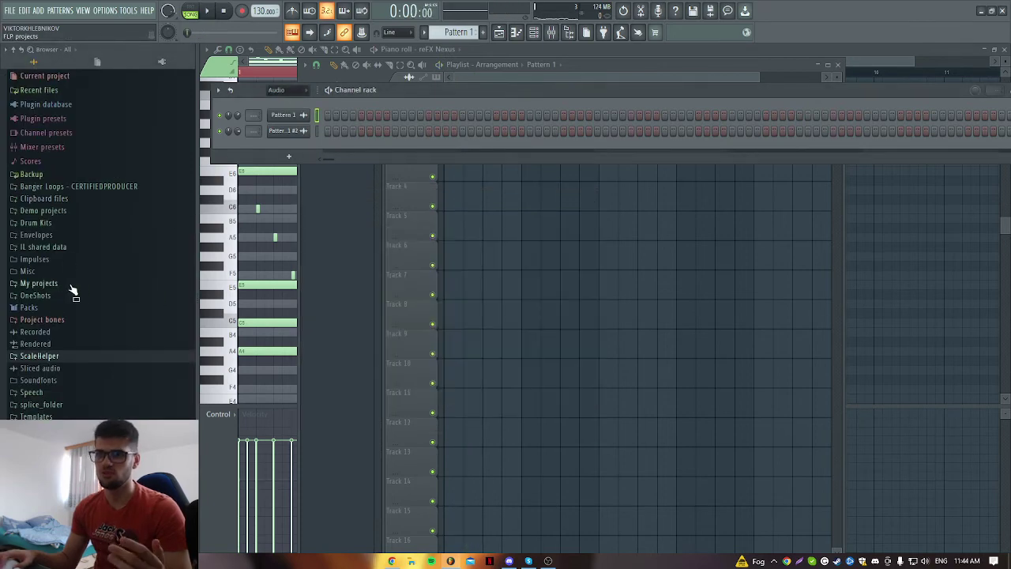
left_click(67, 224)
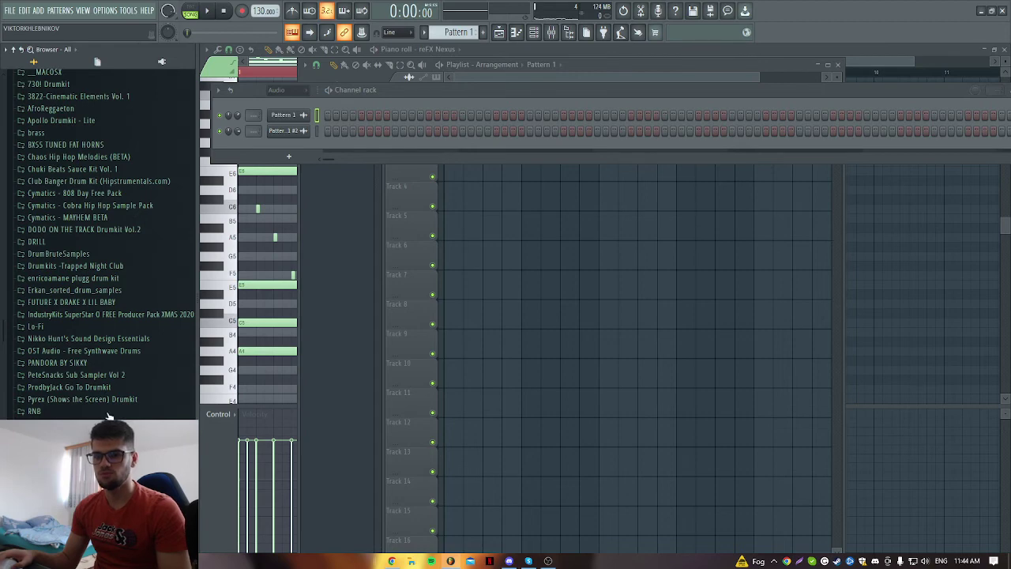
Browse the FUTURE X DRAKE X LIL BABY kit and add Maaly oh as a channel.
left_click(79, 303)
key("space")
left_click(87, 353)
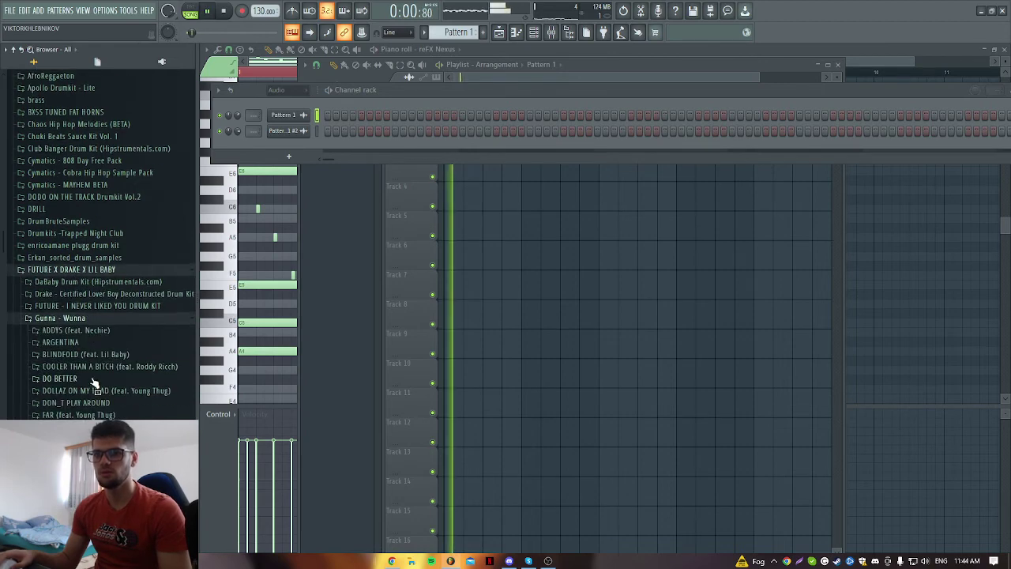
left_click(82, 319)
left_click(79, 329)
left_click(79, 353)
mouse_move(61, 376)
left_mouse_down()
mouse_move(241, 273)
mouse_move(284, 197)
mouse_move(293, 237)
left_mouse_up()
Add the YCSizzleClapSnare and 808 Spinz samples as new channels.
left_click_drag(69, 409, 315, 244)
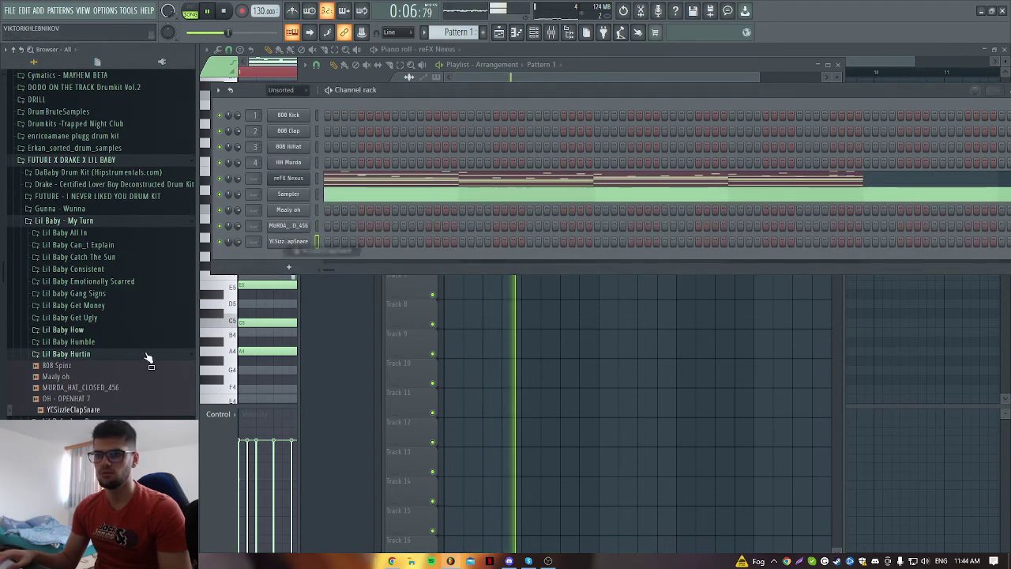
left_click(83, 354)
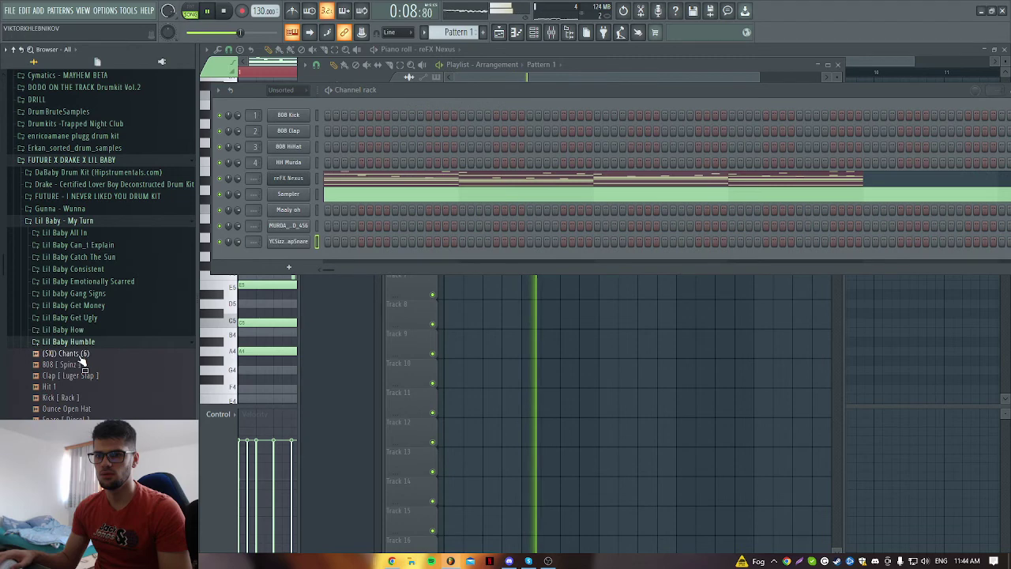
left_click(84, 354)
left_click_drag(61, 366, 293, 261)
Set the 808 Spinz channel to Cut itself and stop playback.
right_click(311, 255)
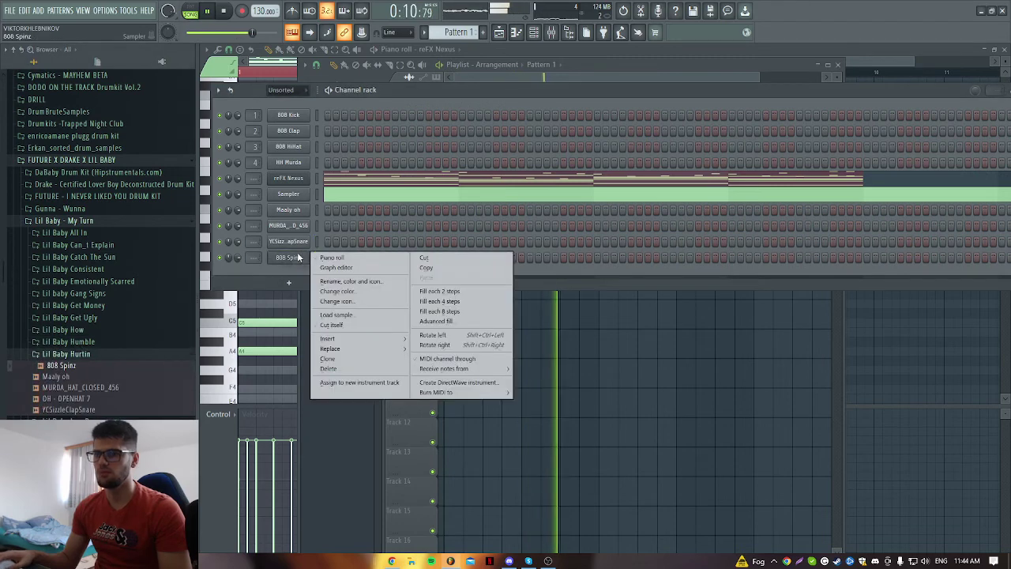
left_click(356, 330)
key("space")
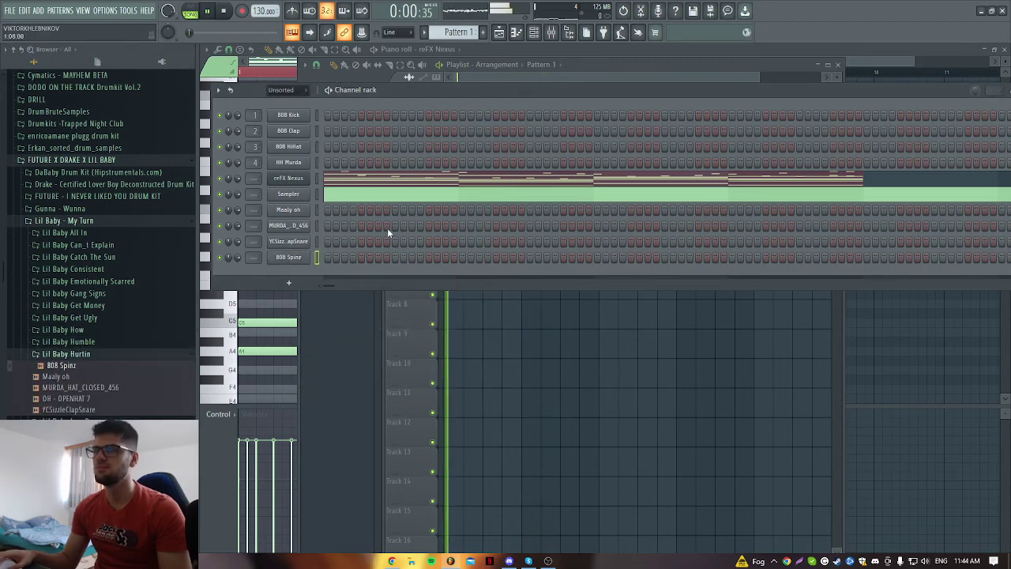
Place a Pattern 1 clip in the playlist, then undo it.
key("F5")
mouse_move(320, 101)
left_mouse_down()
mouse_move(474, 186)
mouse_move(460, 166)
left_mouse_up()
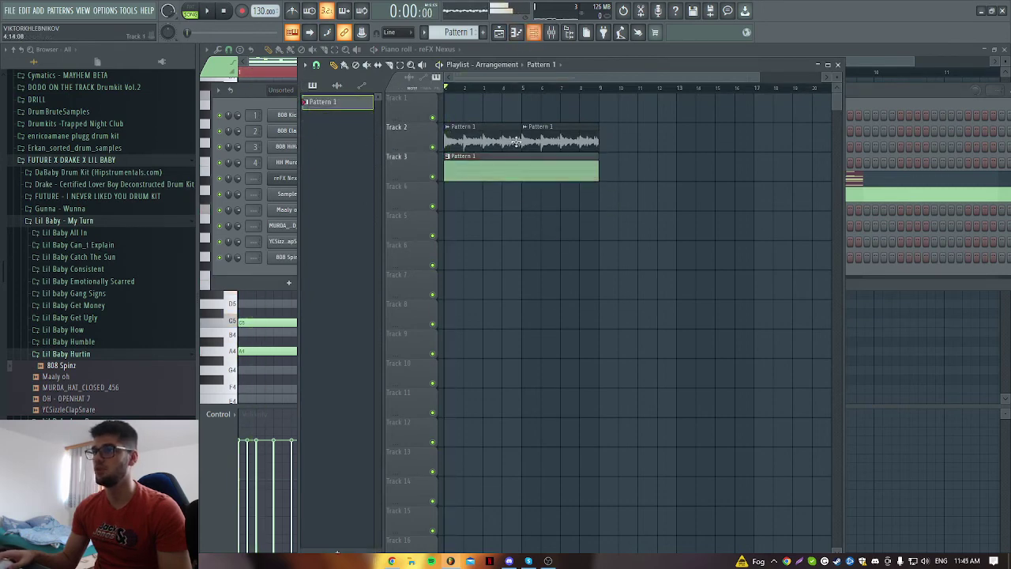
key("ctrl+z")
Create a new pattern named Drum and size its Track 3 clip to four bars.
key("F4")
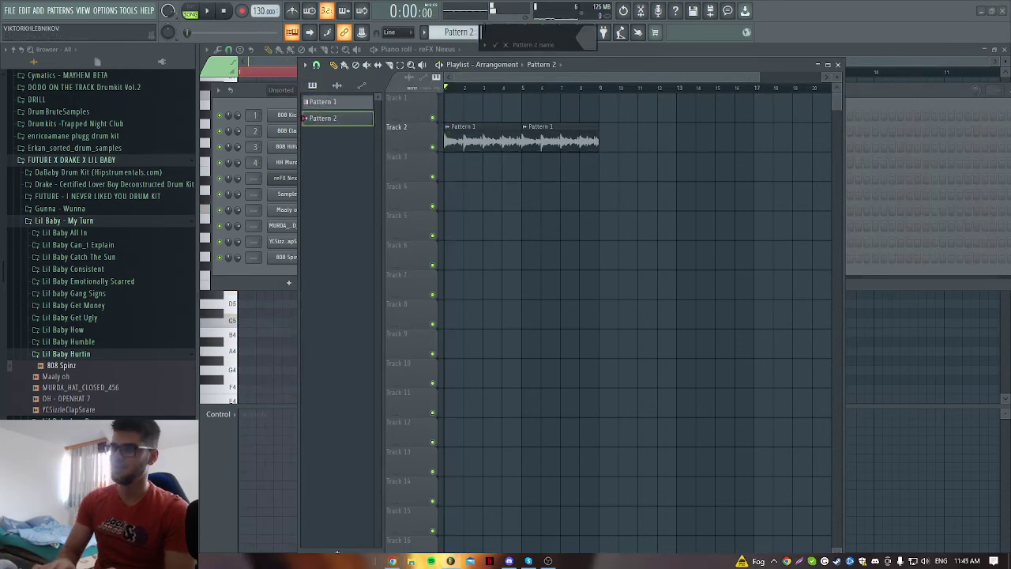
type("Drum")
key("Return")
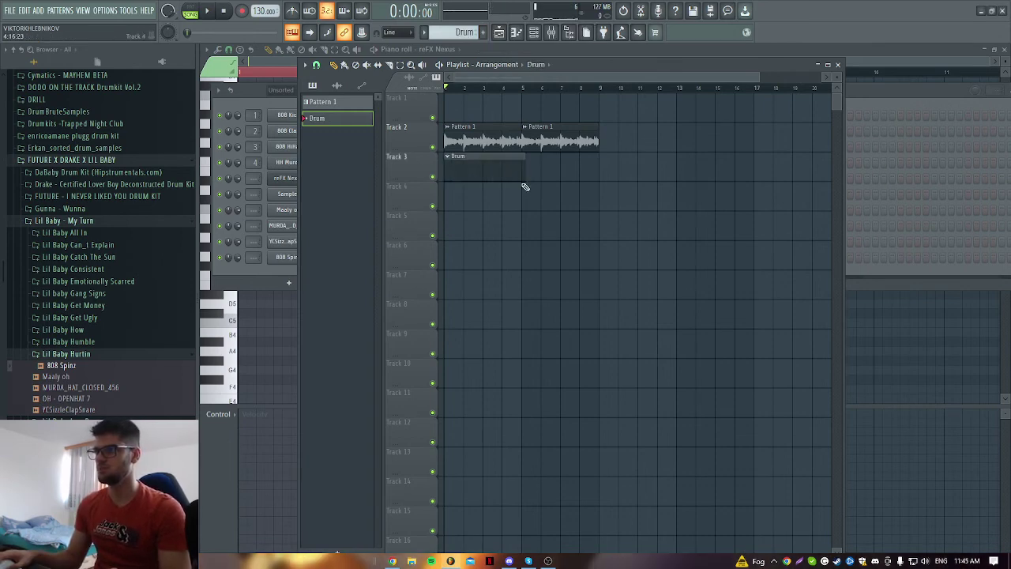
left_click_drag(532, 183, 530, 179)
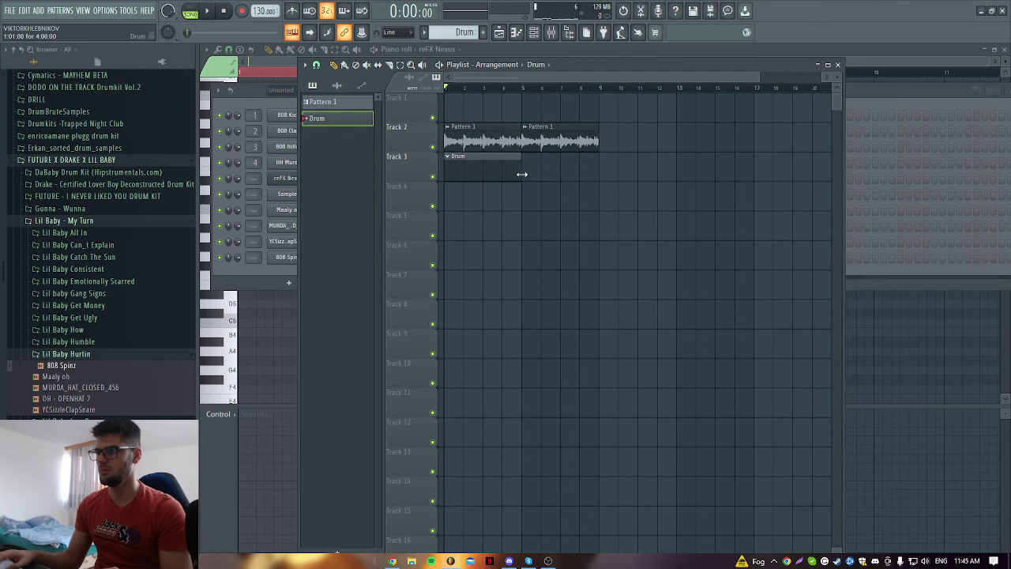
Show all channels and program four snare hits while the pattern plays.
left_click(533, 31)
left_click(280, 89)
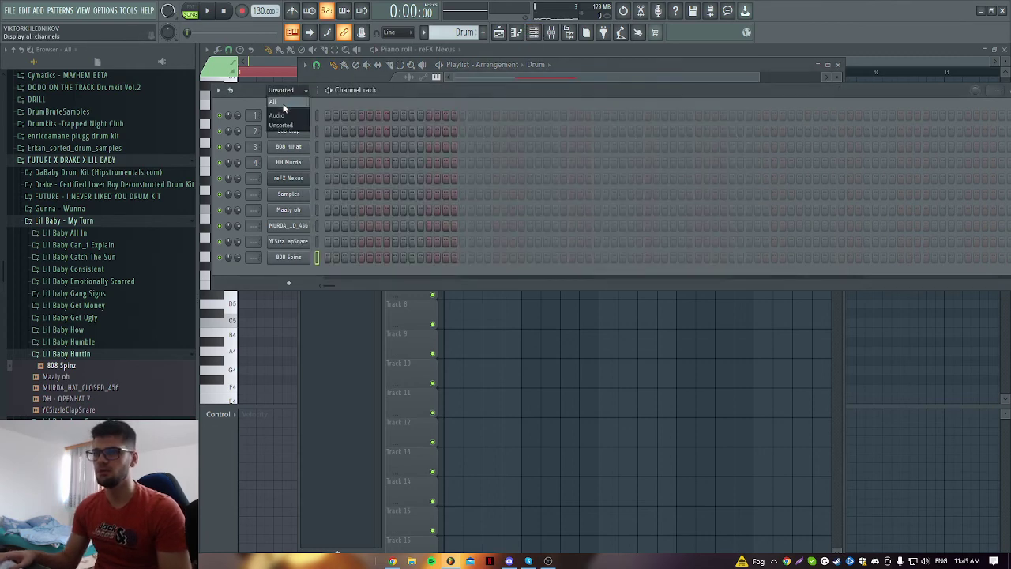
key("space")
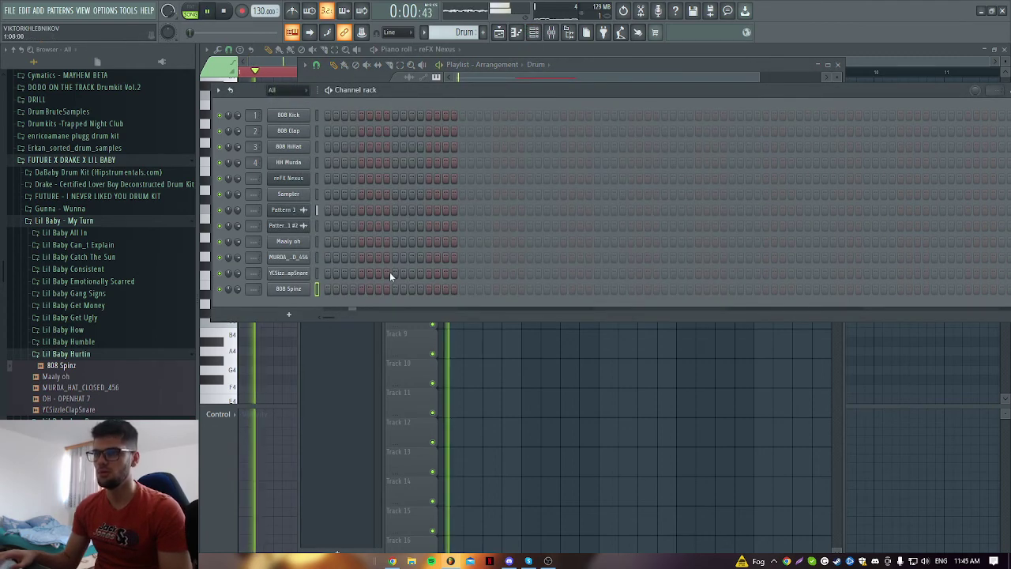
left_click(394, 272)
left_click(530, 273)
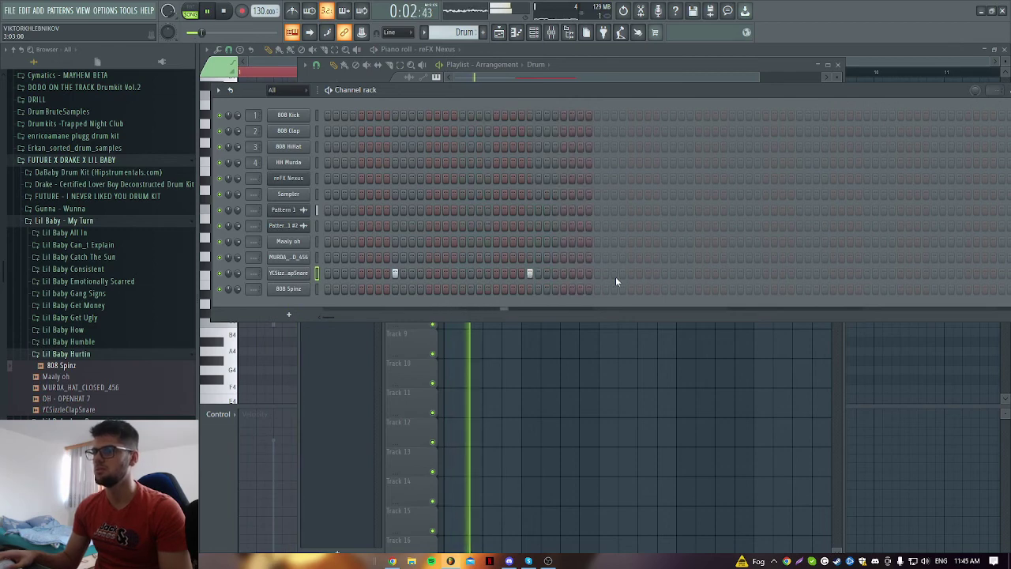
left_click(664, 272)
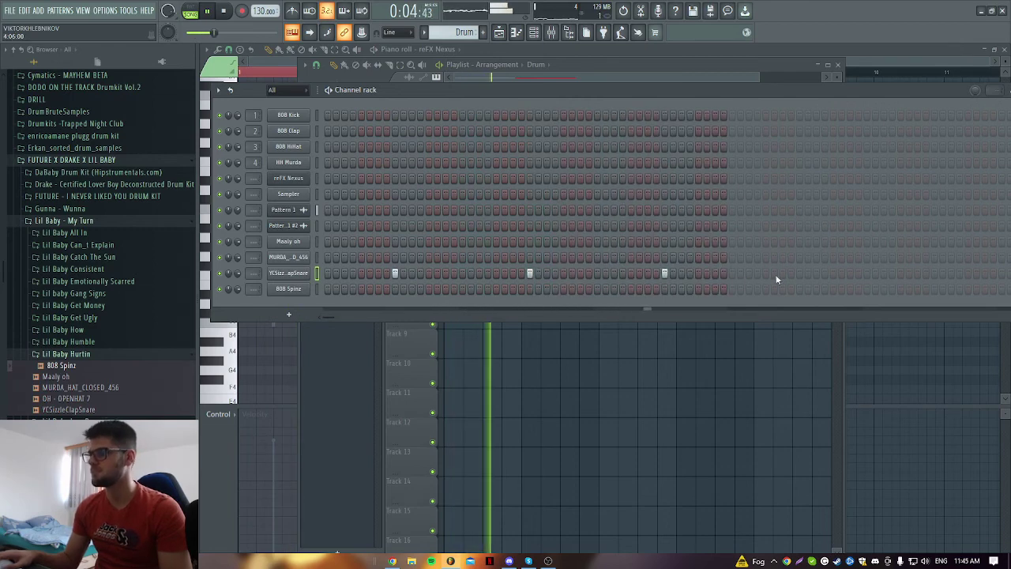
left_click(798, 272)
Fill the hi-hat on every second step and add three Maaly oh hits.
right_click(308, 257)
left_click(450, 291)
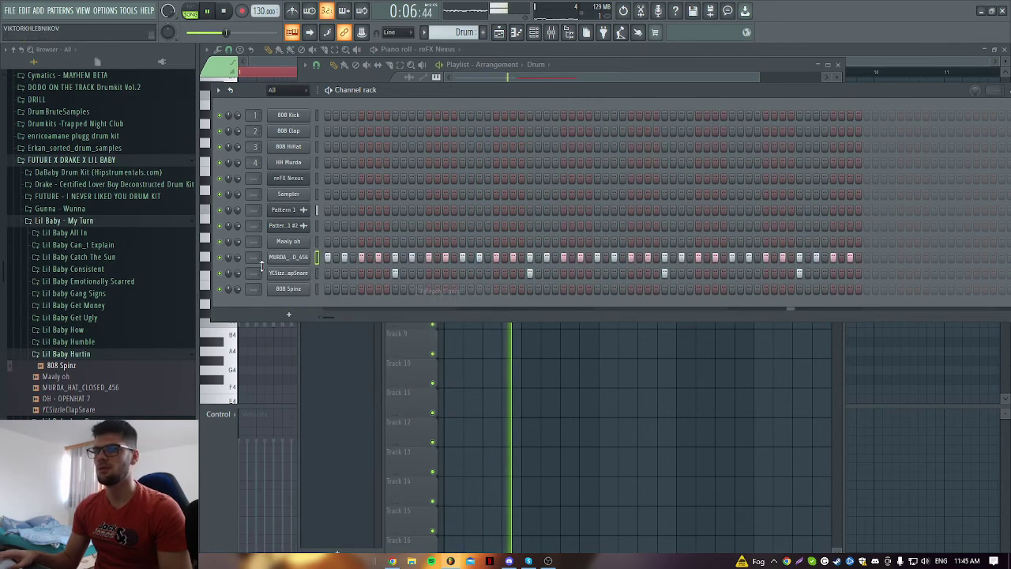
left_click(478, 240)
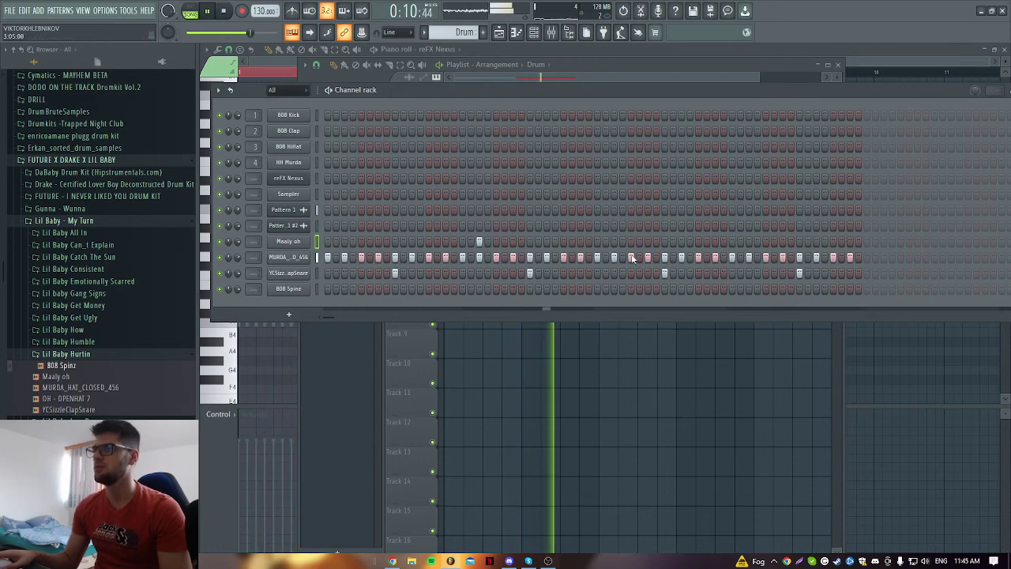
left_click(716, 240)
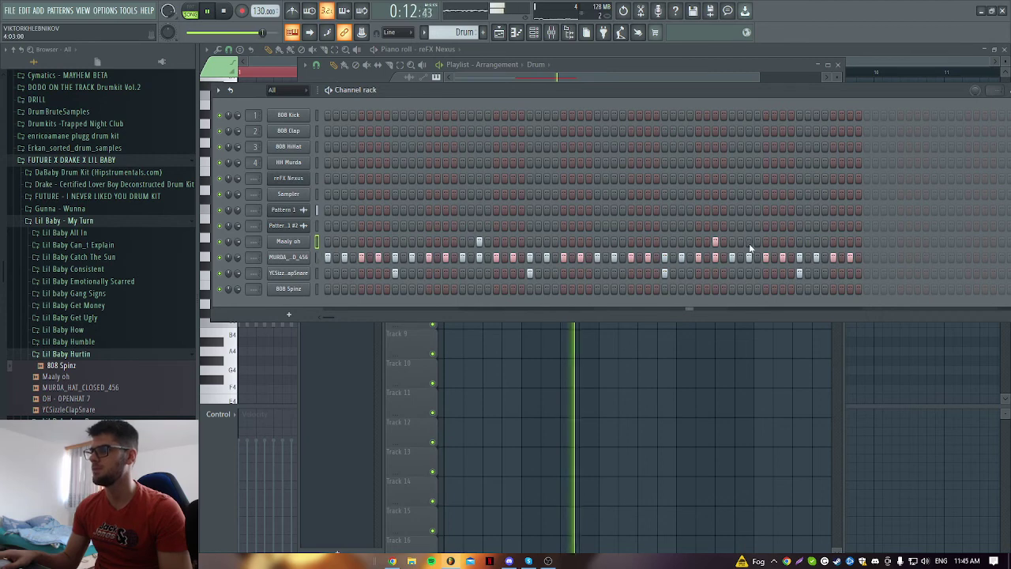
left_click(748, 241)
Program the 808 Spinz line across the pattern, correcting one misplaced note.
left_click(329, 289)
left_click(378, 289)
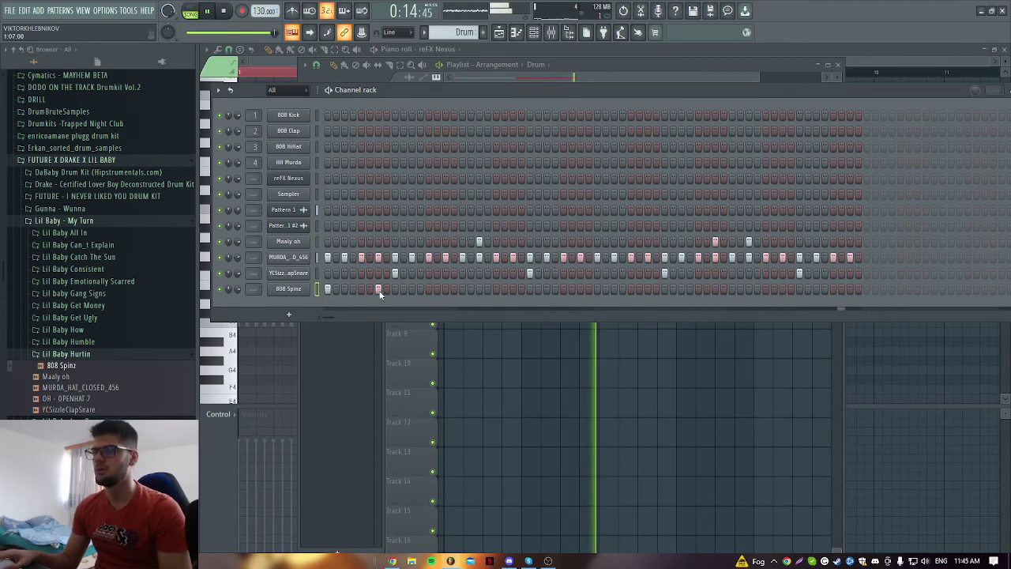
left_click(429, 289)
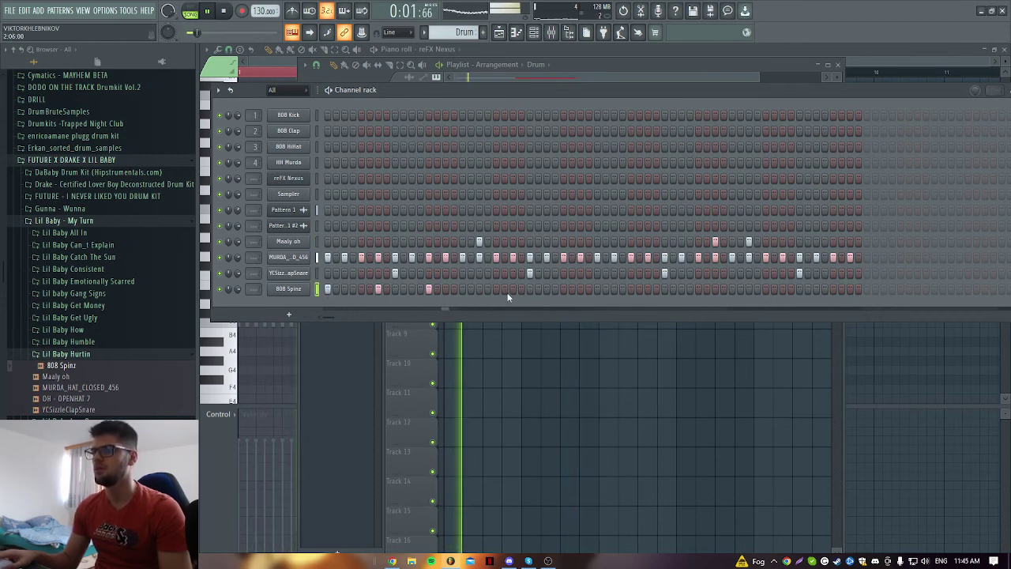
left_click(563, 289)
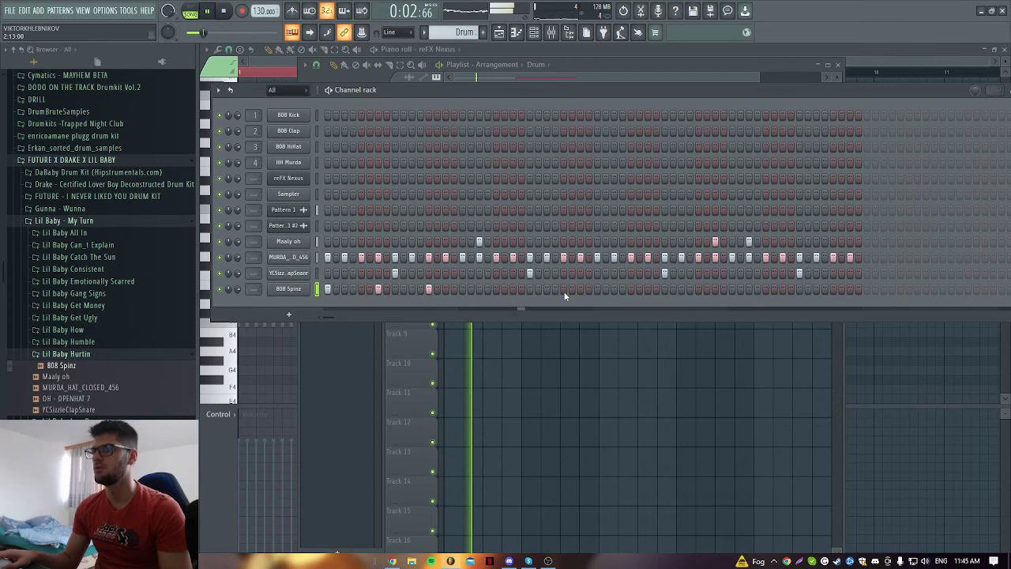
left_click(622, 289)
left_click(631, 289)
left_click(681, 289)
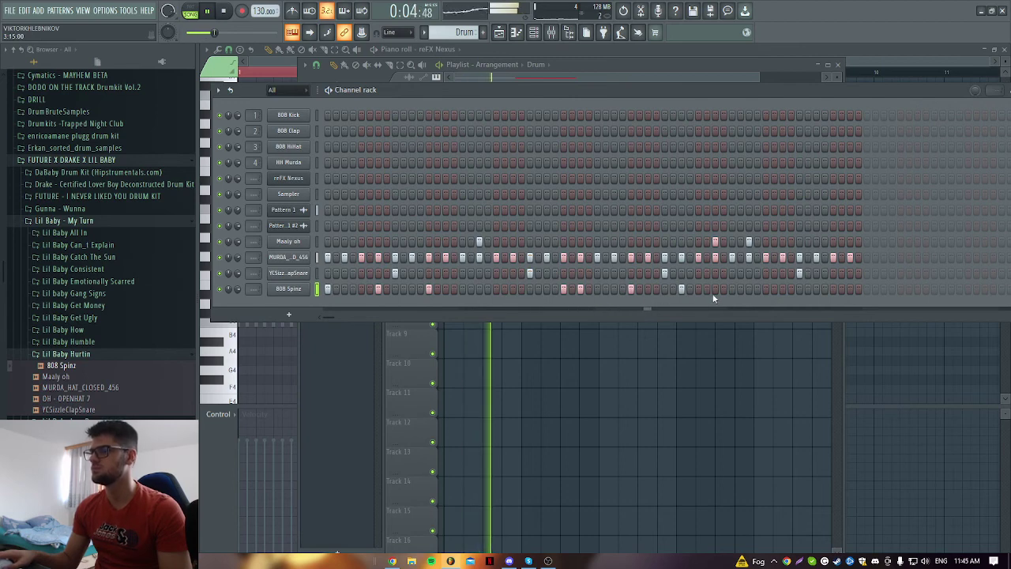
left_click(765, 288)
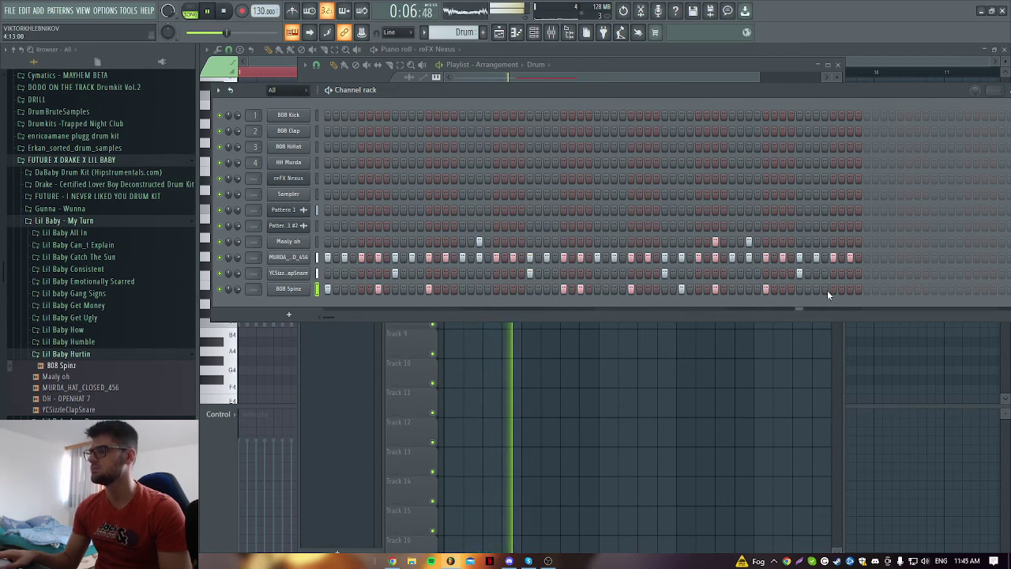
left_click(816, 288)
left_click(849, 288)
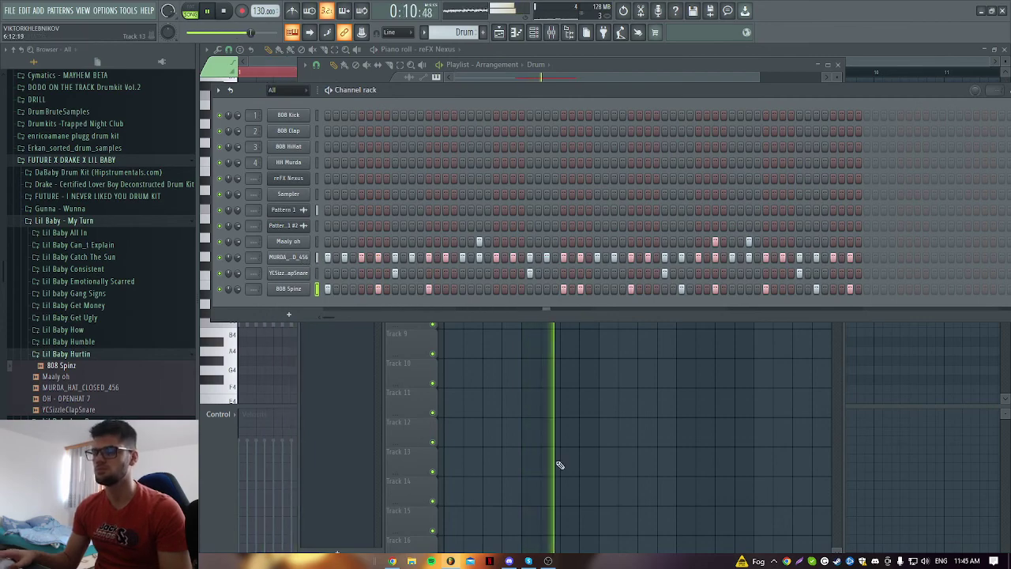
left_click(548, 561)
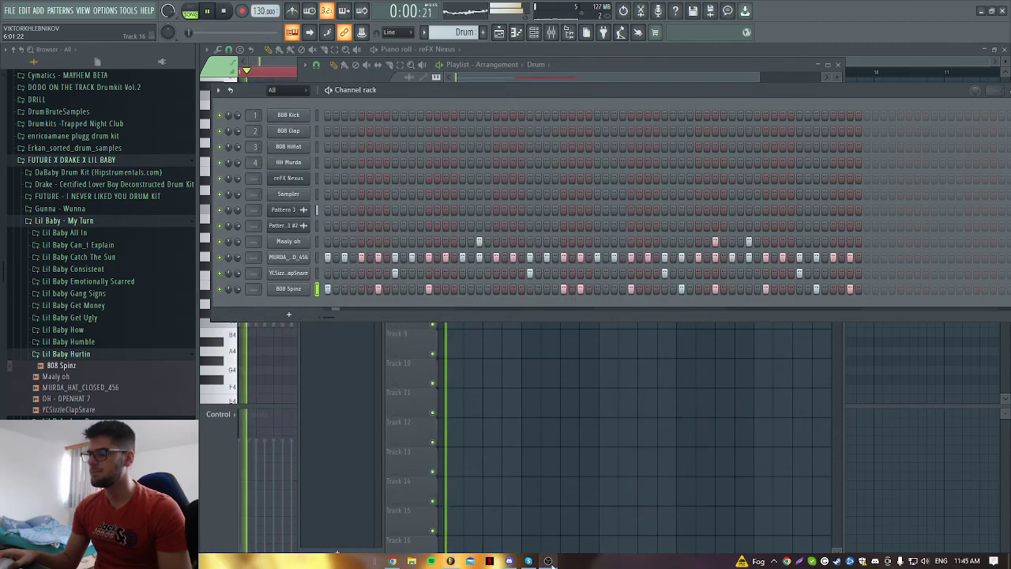
Stop playback, delete both Drum clips from Track 3, and switch to the ChatGPT chat.
left_click(450, 561)
left_click(225, 11)
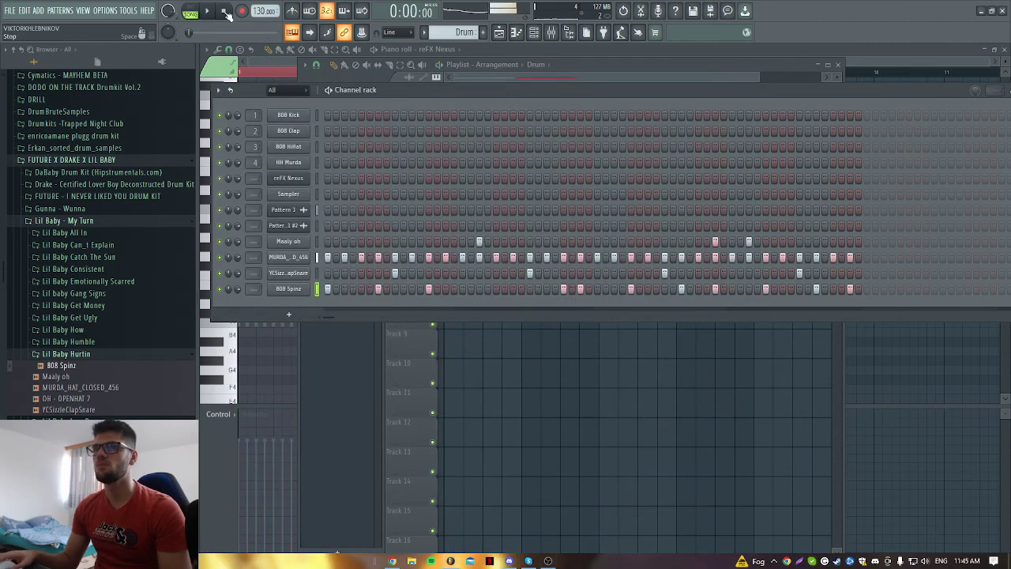
left_click(566, 379)
right_click(532, 169)
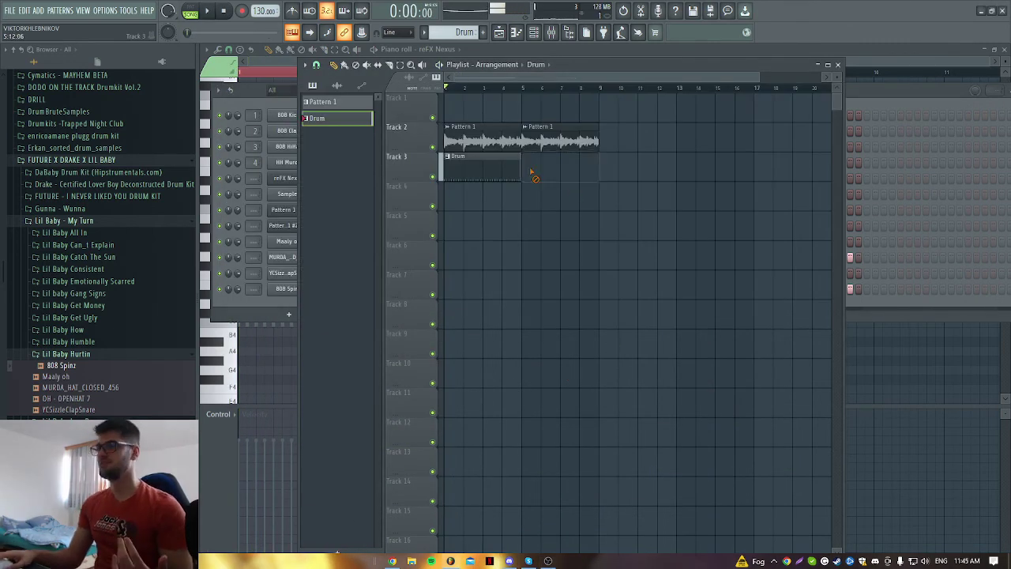
right_click(474, 170)
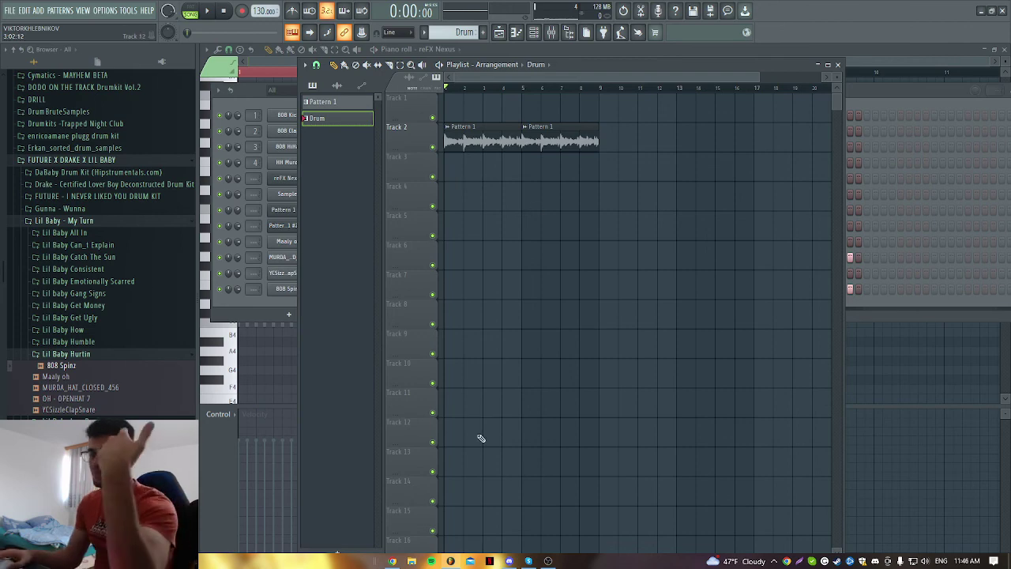
left_click(390, 562)
left_click(549, 561)
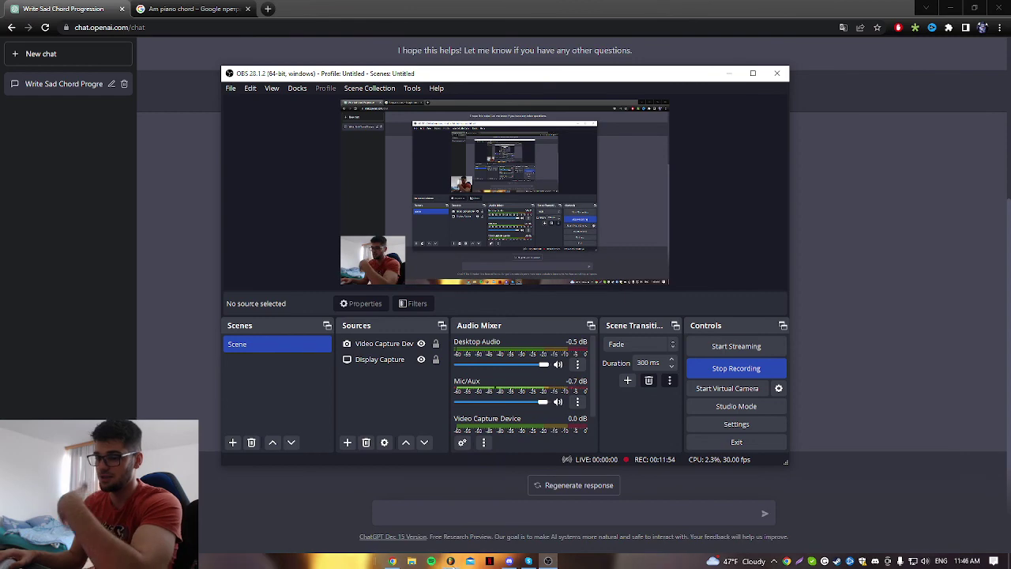
Send ChatGPT the question asking which sounds go well with piano.
left_click(451, 561)
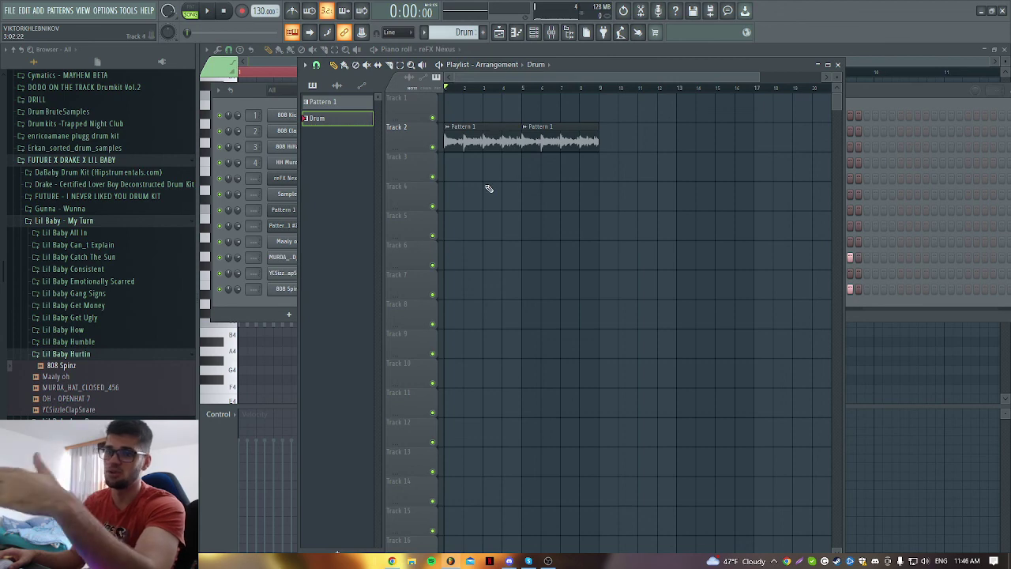
left_click(392, 561)
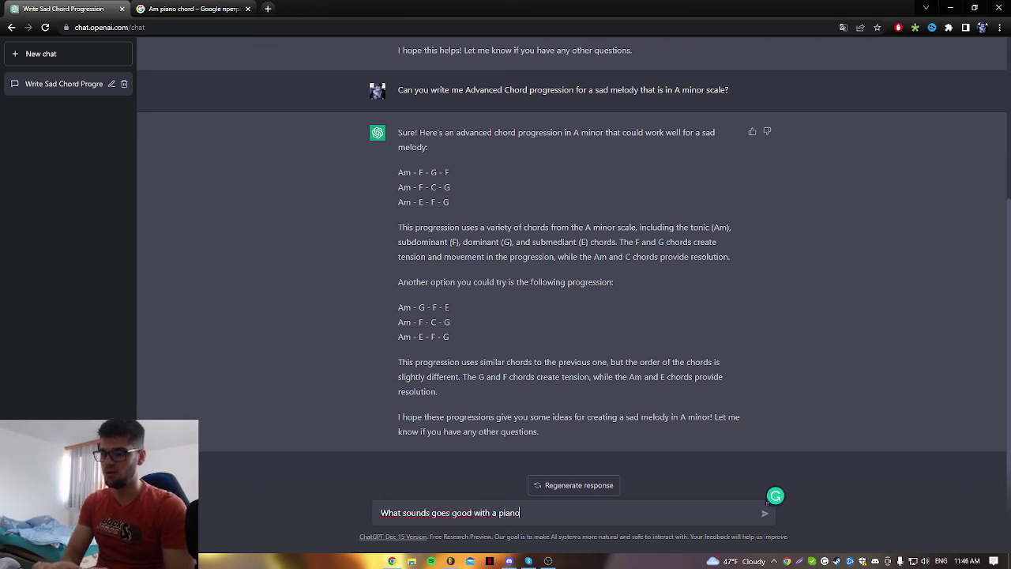
type("?")
key("Return")
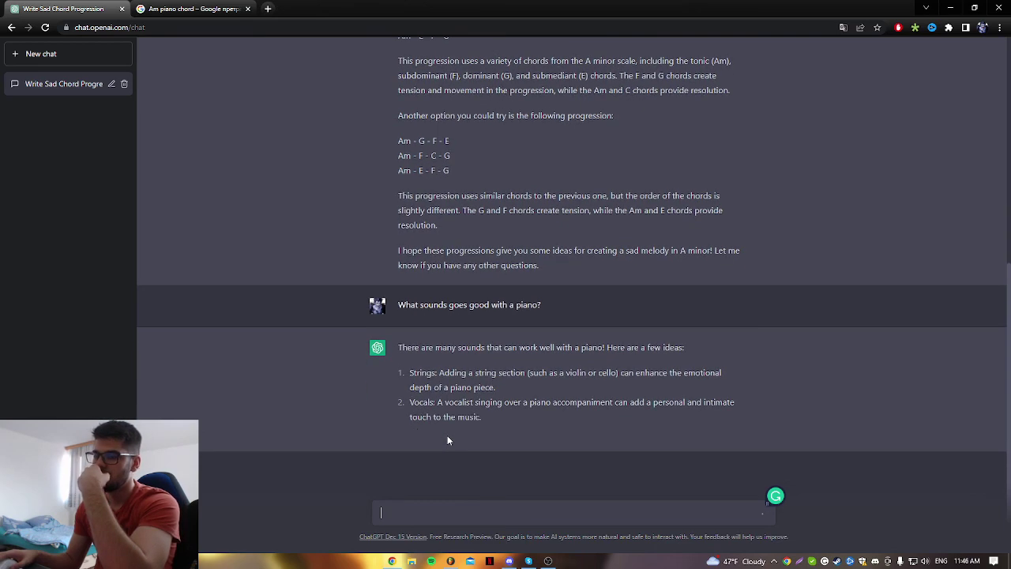
left_click(547, 560)
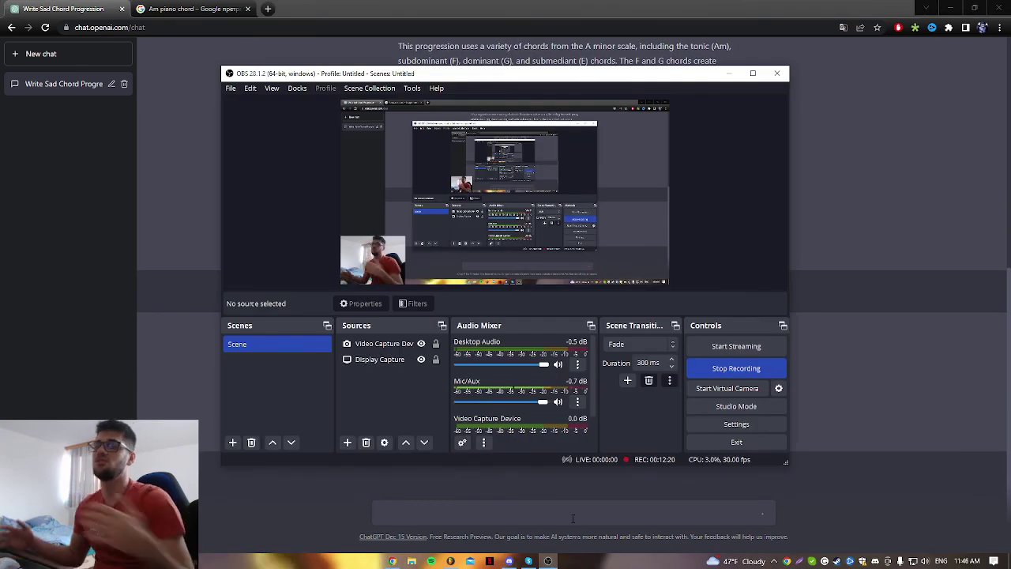